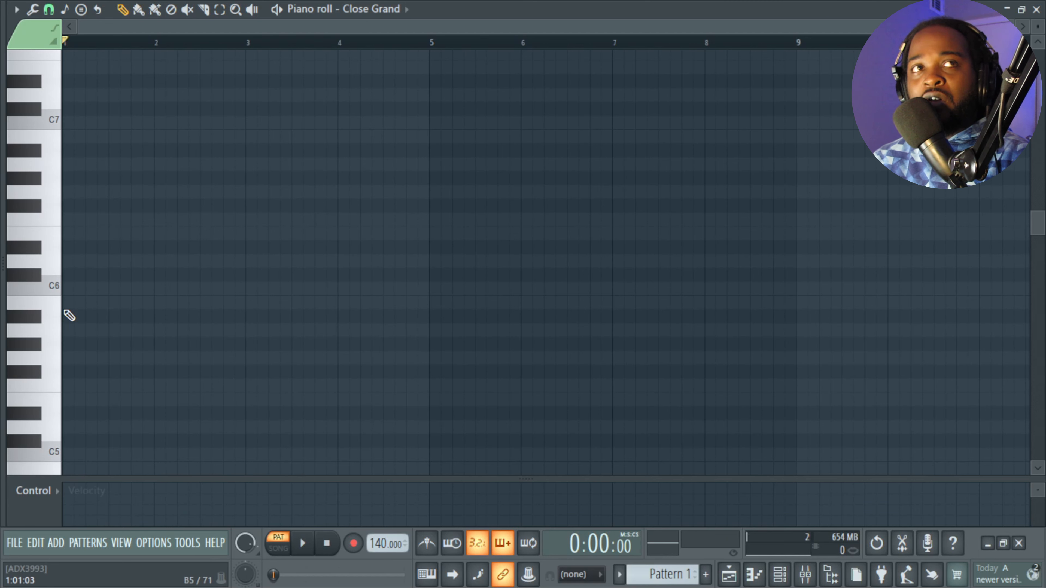
# Step: Stack two-bar notes E5, Gb5, G5, A5, B5, C6 and D6 at bar 1, removing the extra E6 placed on top
pyautogui.scroll(-3, 74, 303)
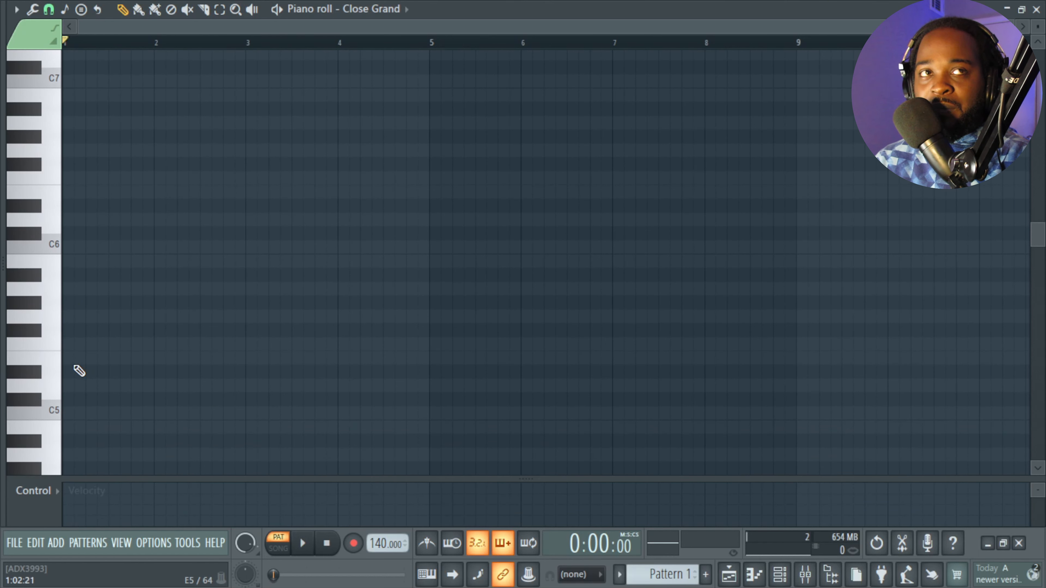
pyautogui.click(68, 358)
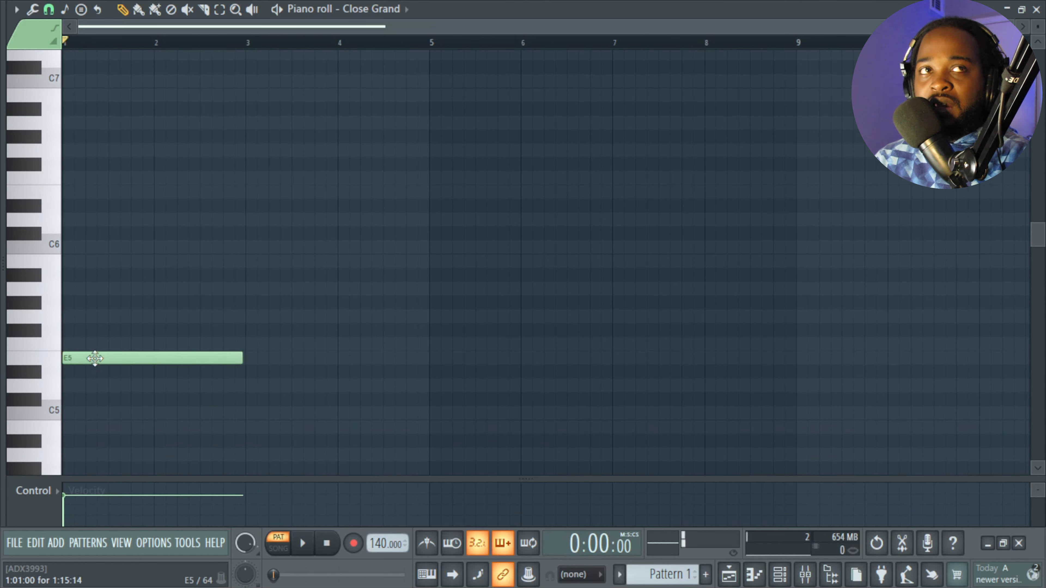
pyautogui.click(73, 330)
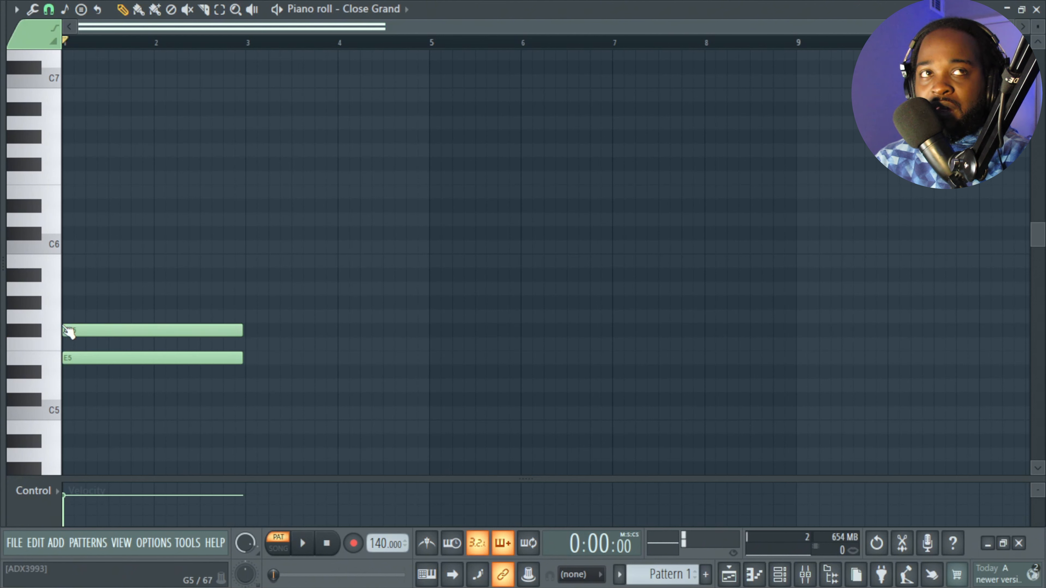
pyautogui.click(81, 315)
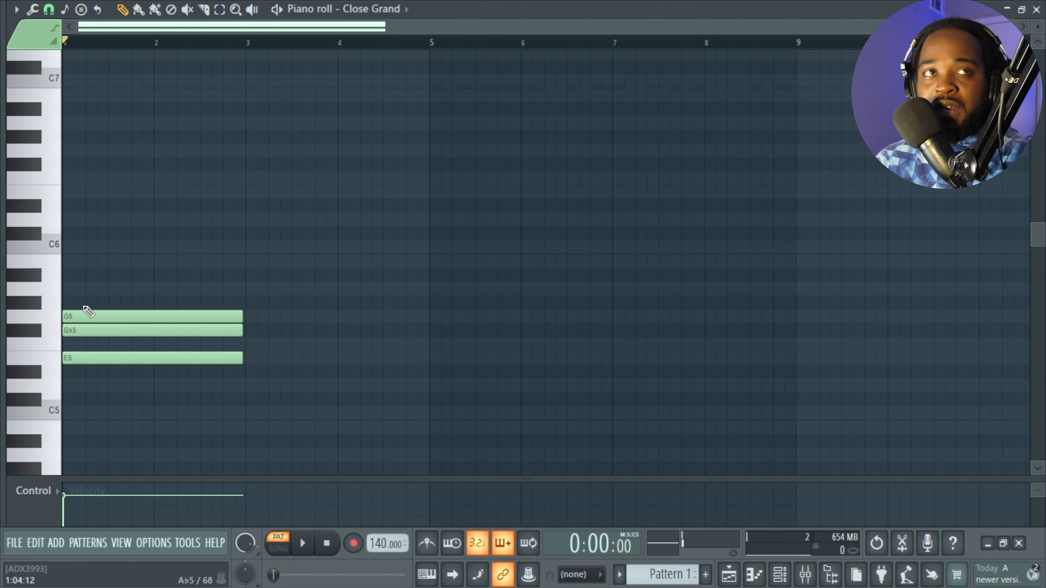
pyautogui.click(84, 289)
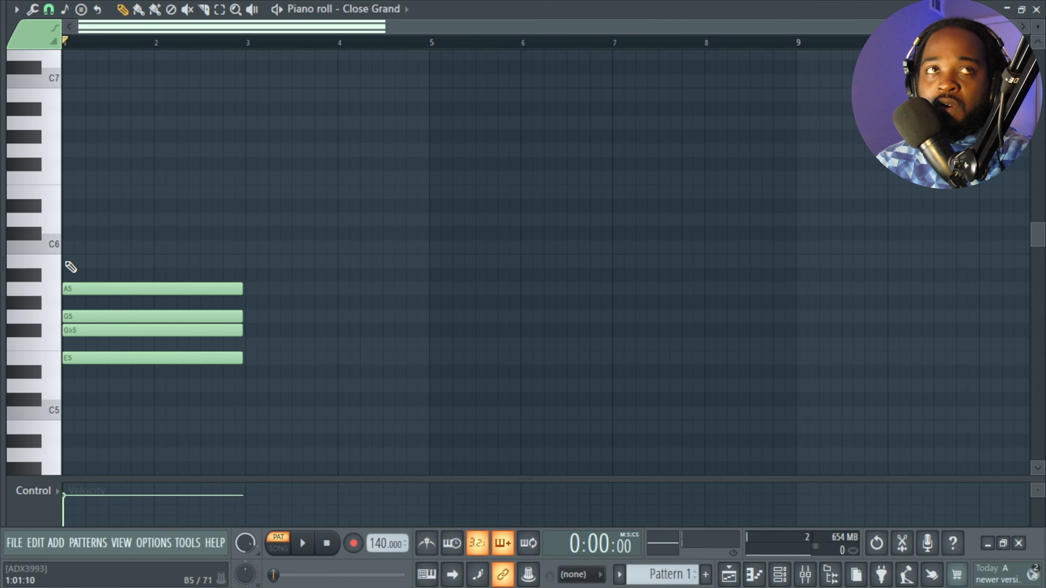
pyautogui.click(74, 260)
pyautogui.click(73, 246)
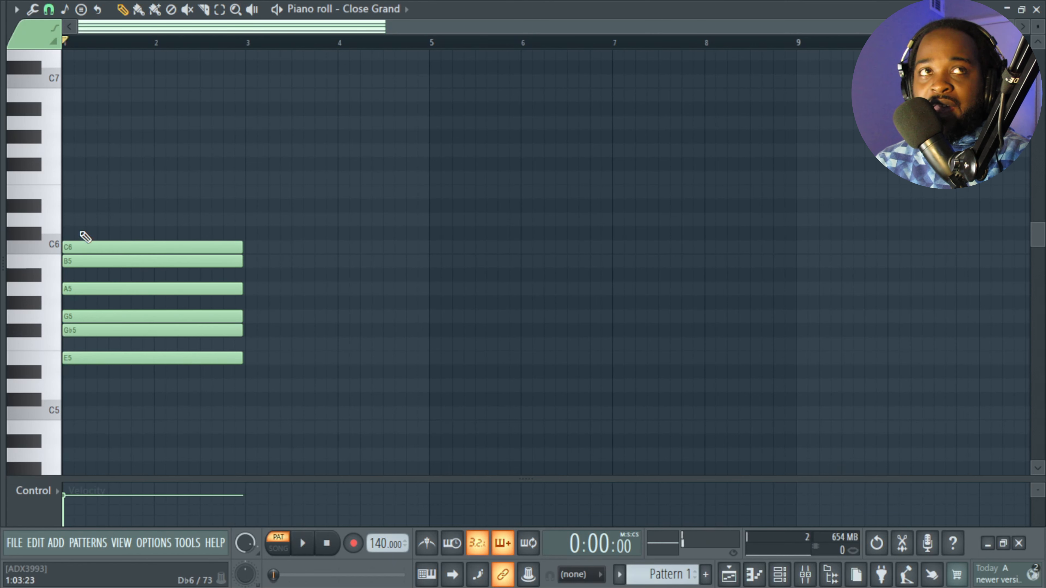
pyautogui.click(77, 219)
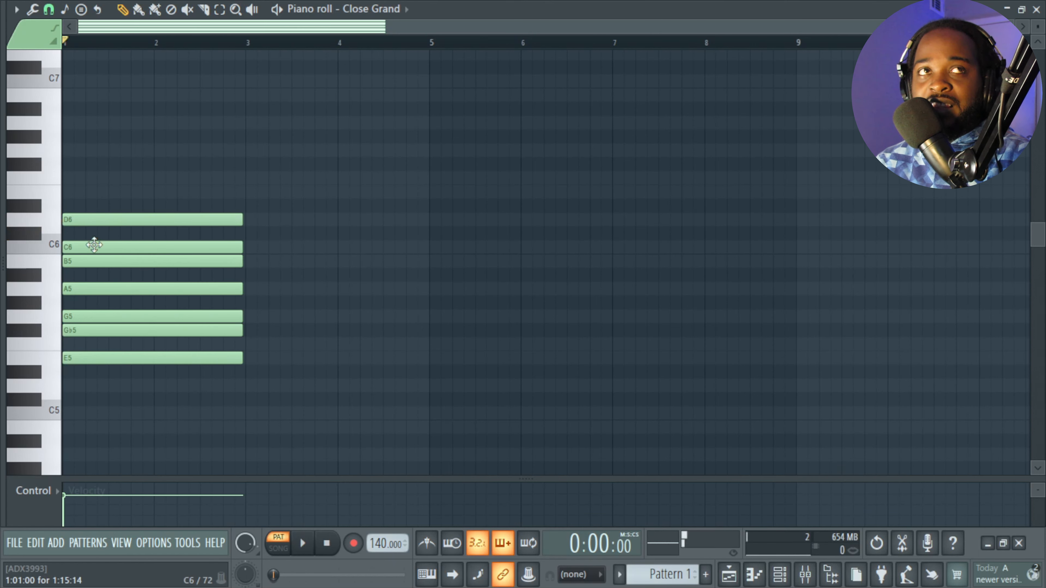
pyautogui.click(76, 205)
pyautogui.moveTo(53, 201); pyautogui.dragTo(45, 188)
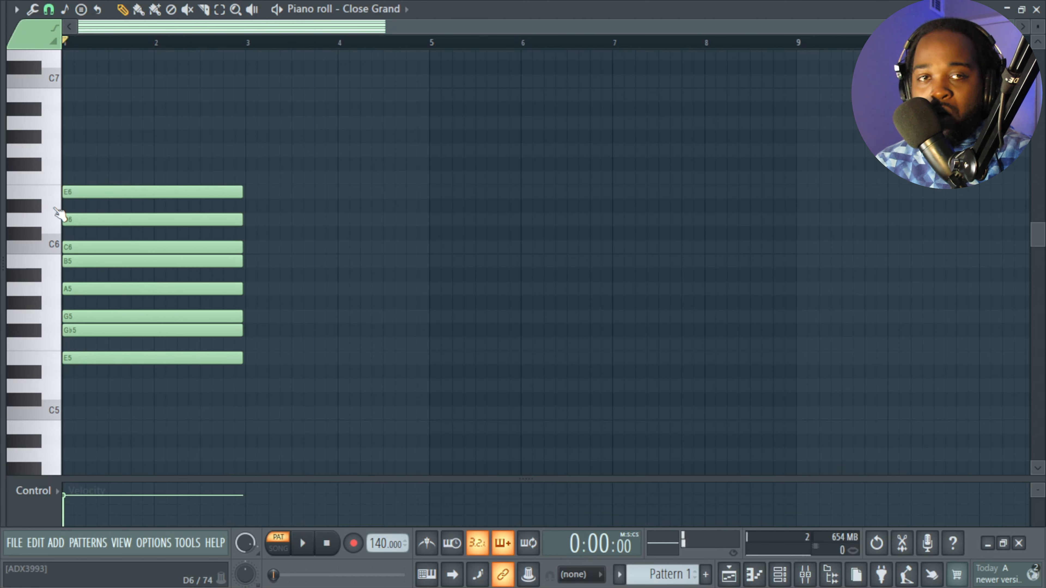
pyautogui.rightClick(135, 195)
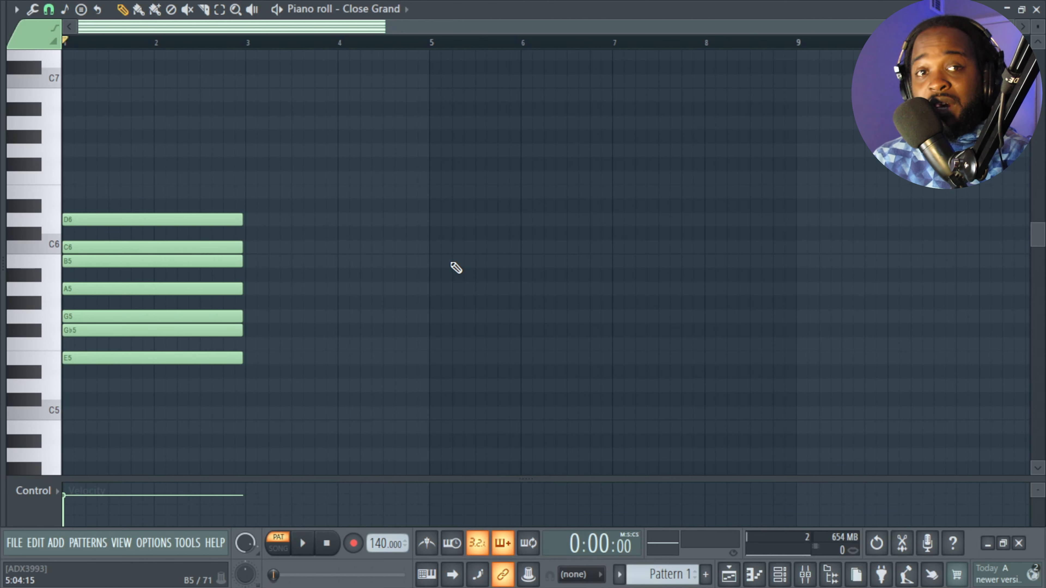
# Step: Move the stacked notes apart in time: C6 to bar 3, B5 to bar 5, E5 to bar 7 and G5 to bar 9
pyautogui.click(239, 247)
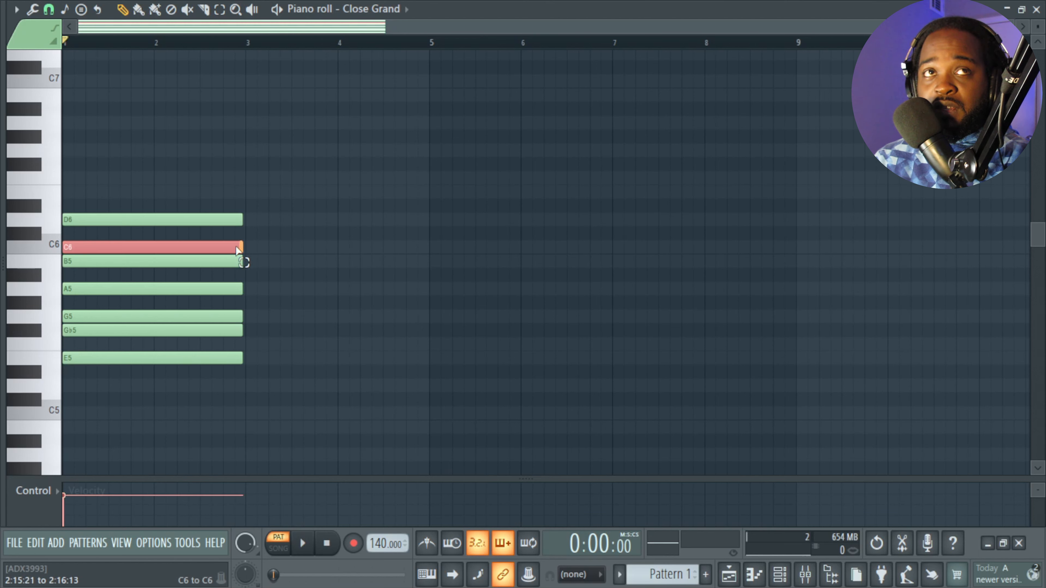
pyautogui.moveTo(226, 247); pyautogui.dragTo(411, 247)
pyautogui.moveTo(148, 261); pyautogui.dragTo(511, 265)
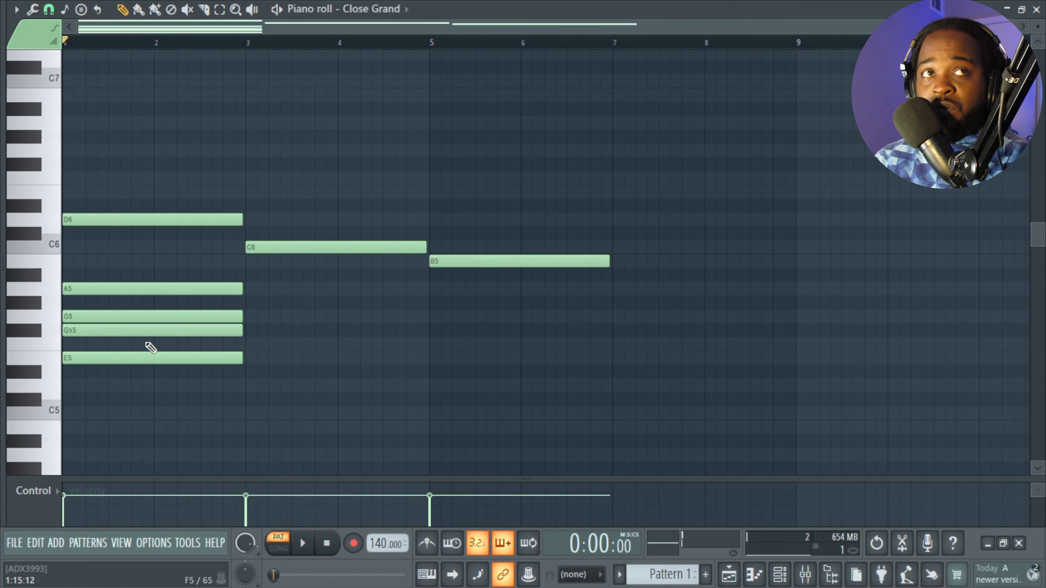
pyautogui.moveTo(143, 358); pyautogui.dragTo(693, 346)
pyautogui.hotkey('alt', 'F8')
pyautogui.hotkey('alt', 'F8')
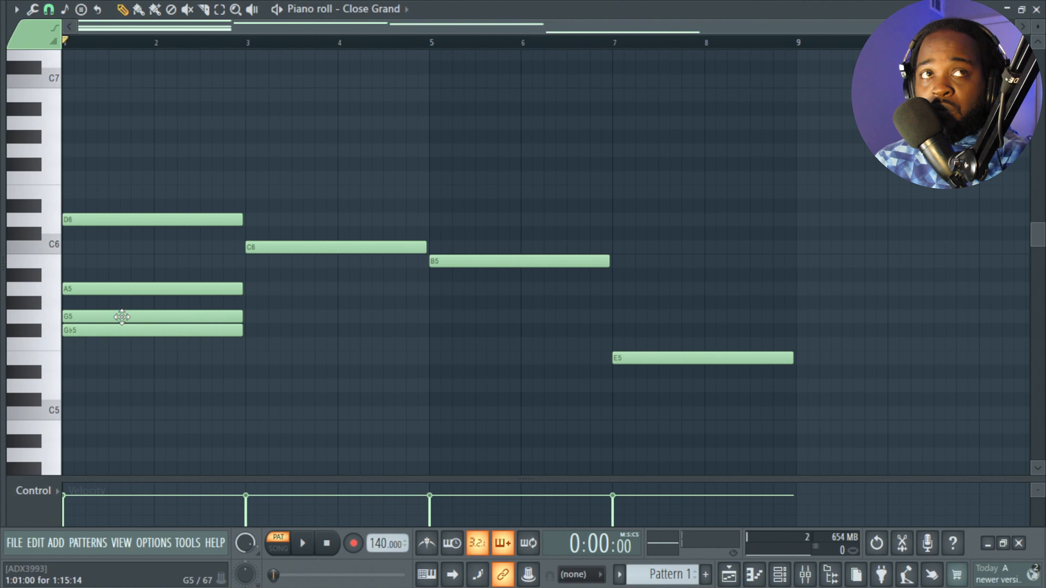
pyautogui.moveTo(108, 316)
pyautogui.mouseDown()
pyautogui.moveTo(877, 322)
pyautogui.moveTo(841, 324)
pyautogui.mouseUp()
# Step: Delete the leftover Gb5, A5 and D6 notes at bar 1 and shift the remaining four notes two bars earlier
pyautogui.rightClick(181, 330)
pyautogui.rightClick(181, 289)
pyautogui.rightClick(181, 219)
pyautogui.moveTo(843, 405); pyautogui.dragTo(332, 201)
pyautogui.moveTo(352, 248); pyautogui.dragTo(145, 247)
pyautogui.click(127, 119)
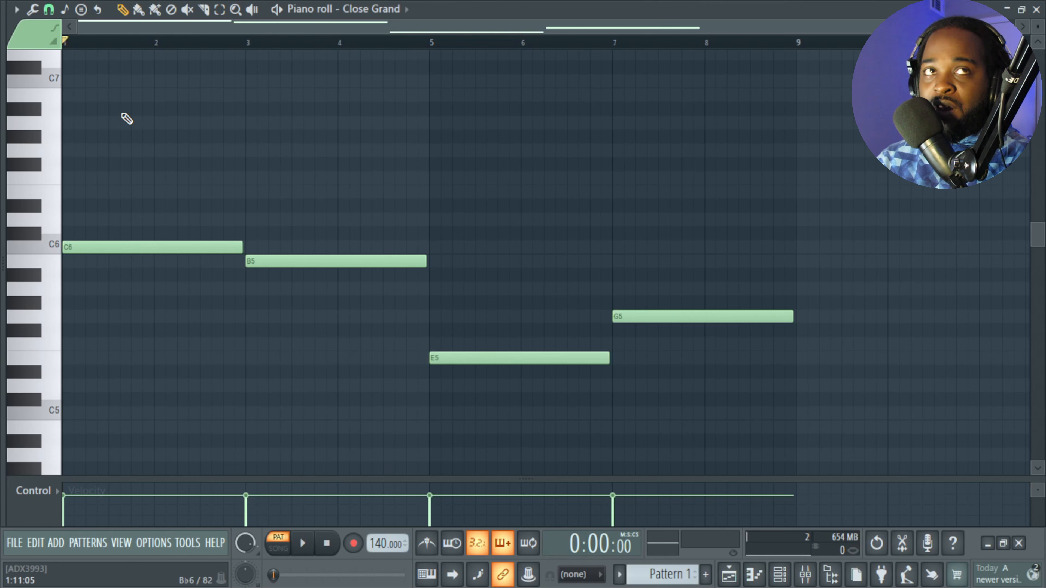
# Step: Add E6 and G6 above the C6 note at bar 1 to form a three-note chord
pyautogui.scroll(3, 127, 119)
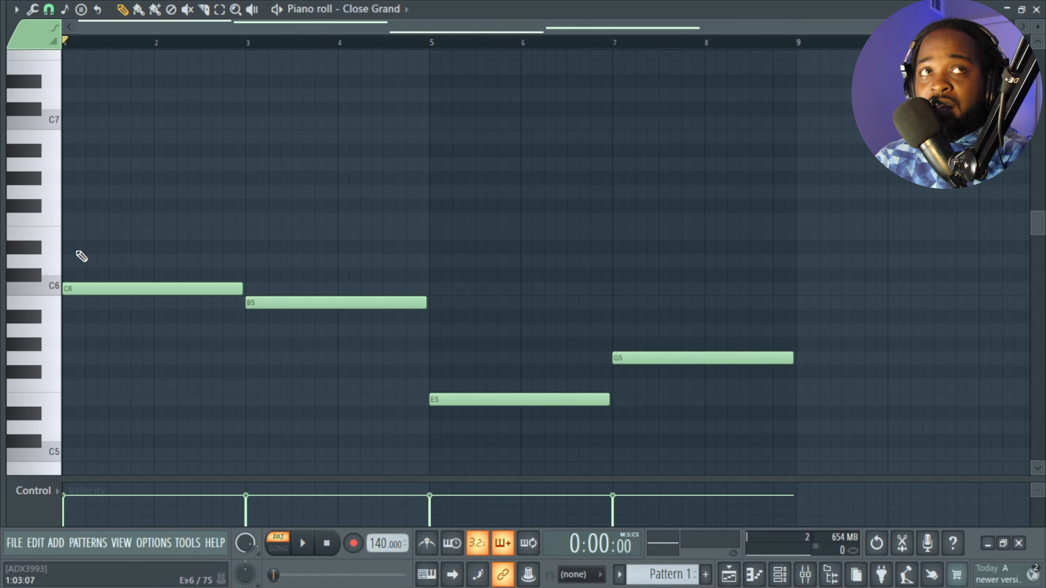
pyautogui.moveTo(78, 233); pyautogui.dragTo(53, 238)
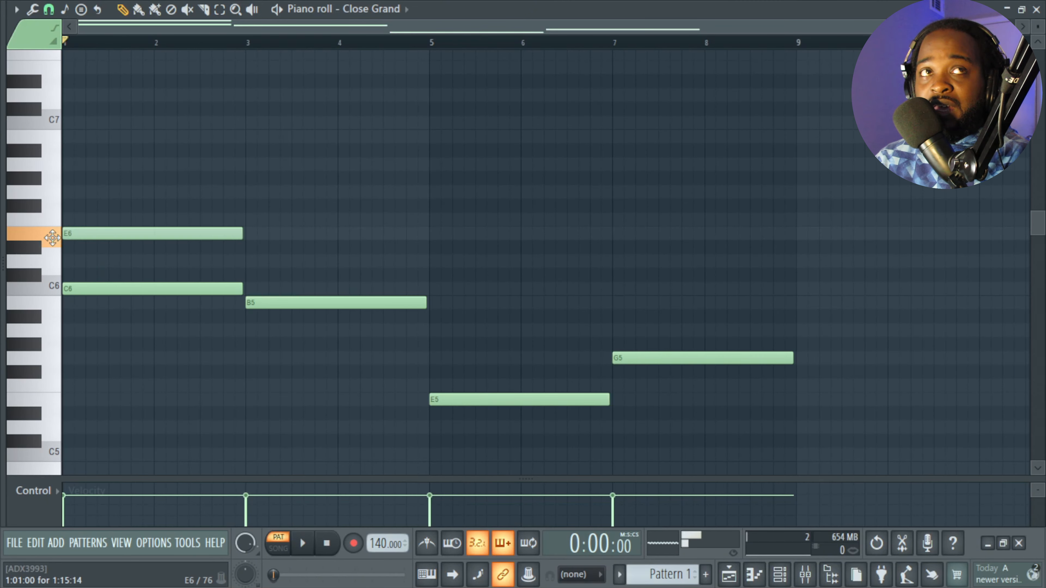
pyautogui.moveTo(82, 192); pyautogui.dragTo(57, 192)
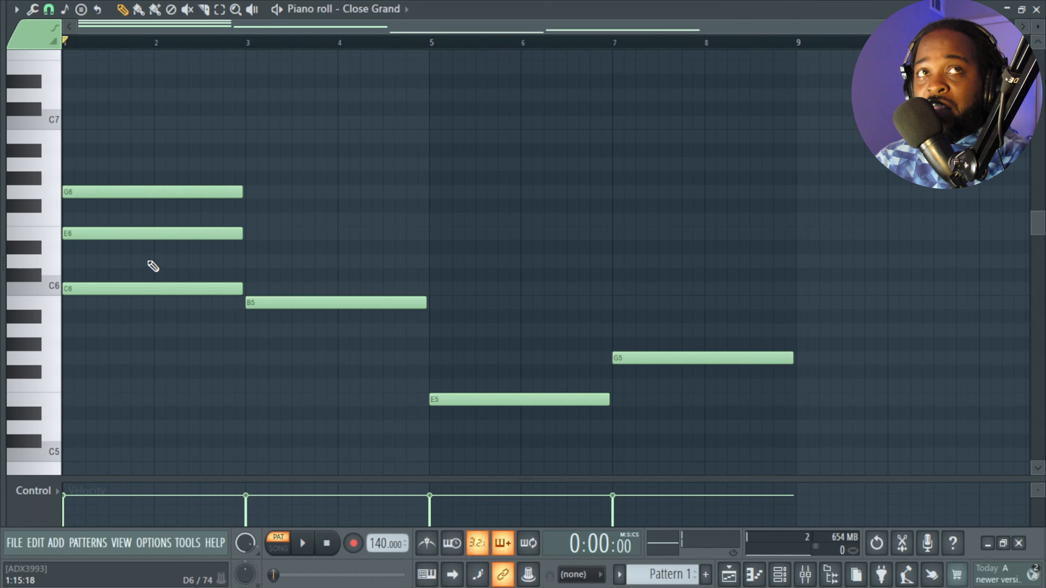
pyautogui.press('y')
pyautogui.moveTo(147, 246)
pyautogui.mouseDown()
pyautogui.moveTo(154, 266)
pyautogui.moveTo(178, 215)
pyautogui.mouseUp()
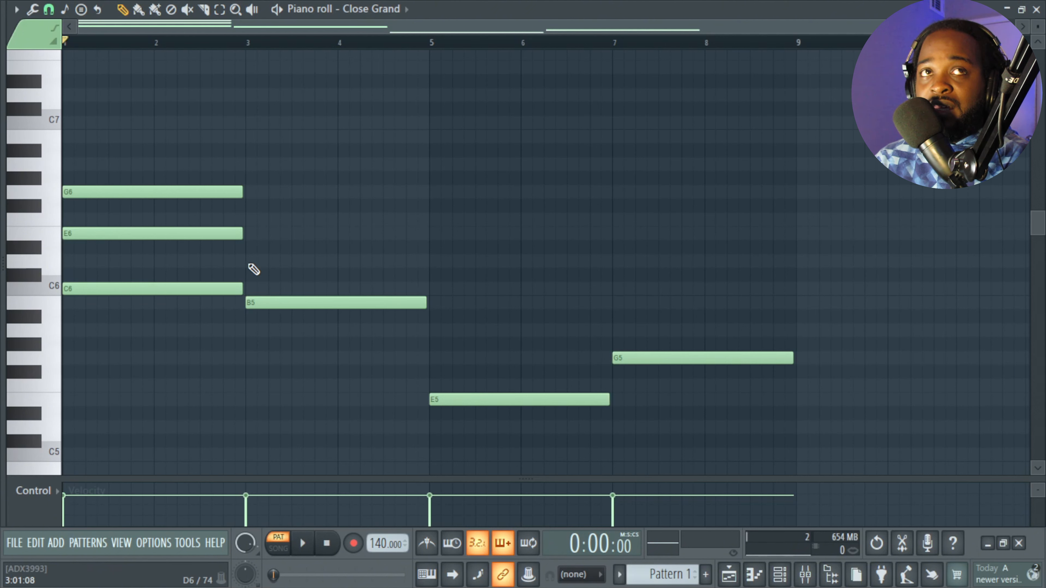
# Step: Add D6 and Gb6 above the B5 note at bar 3, and G5 and B5 above the E5 note at bar 5
pyautogui.click(259, 262)
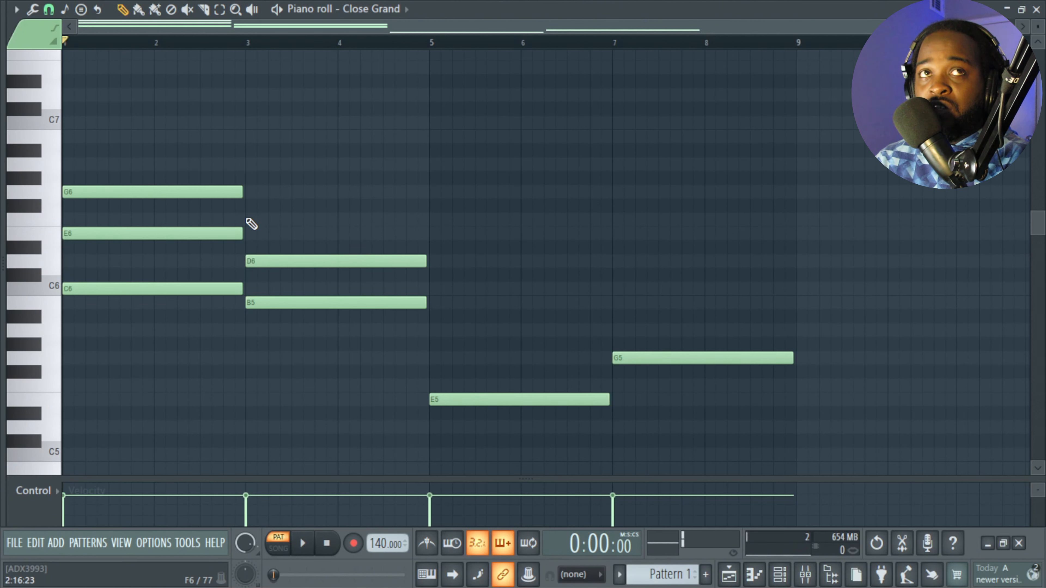
pyautogui.click(257, 206)
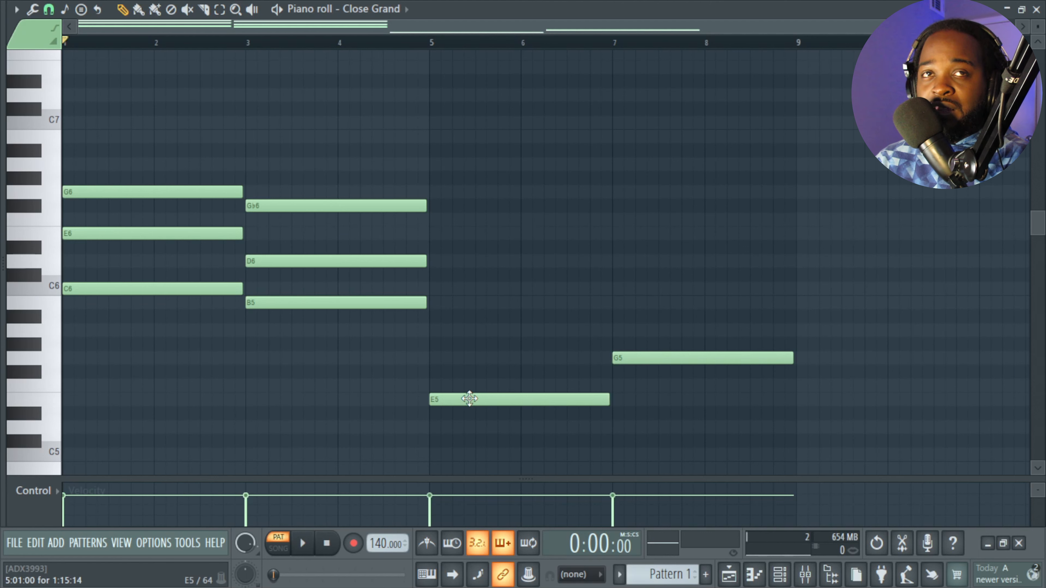
pyautogui.click(430, 360)
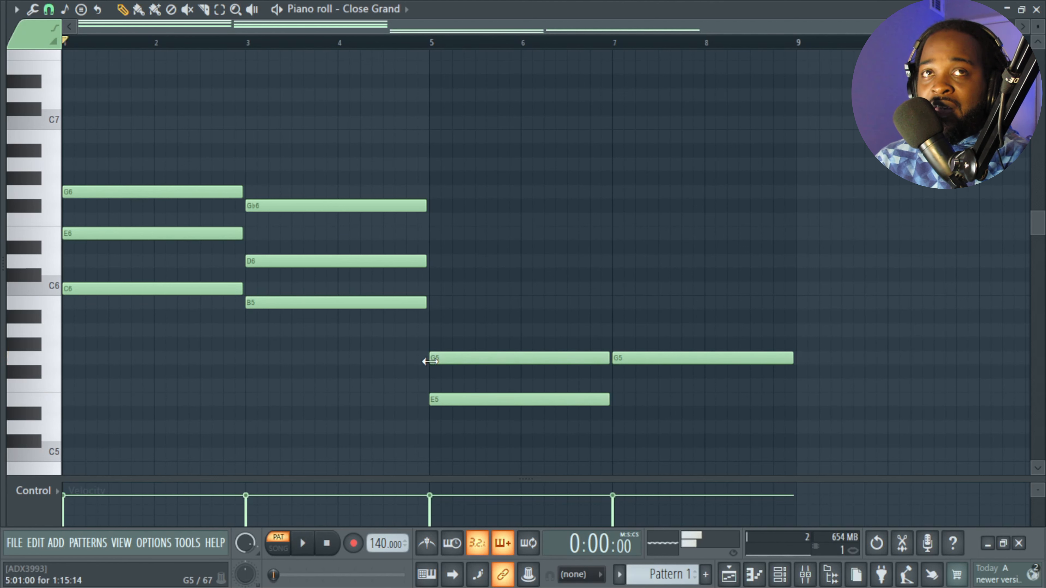
pyautogui.moveTo(509, 356); pyautogui.dragTo(509, 351)
pyautogui.click(442, 303)
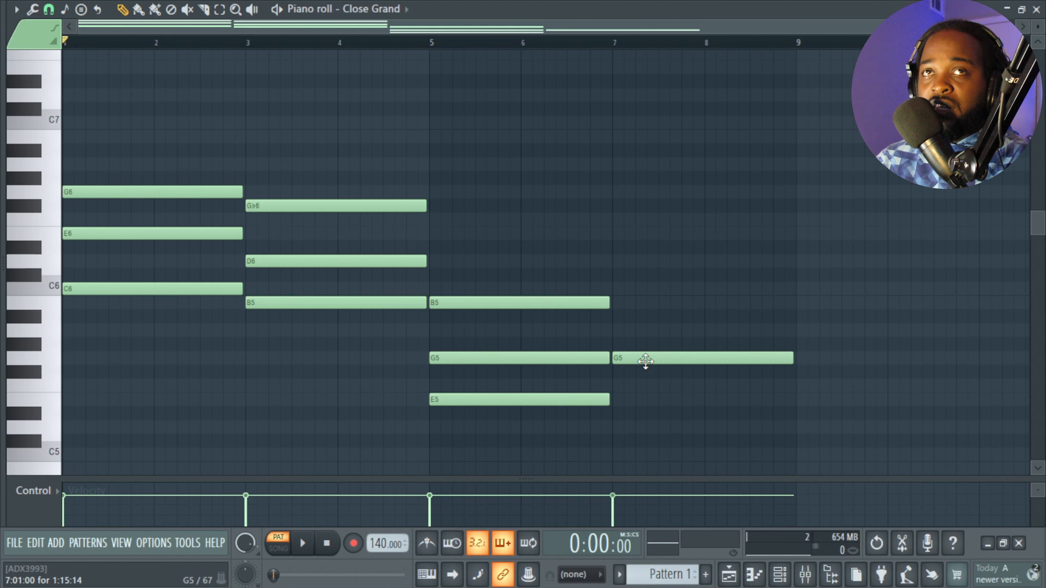
# Step: Add B5 and D6 above the G5 note at bar 7, aligned to the start of the bar
pyautogui.click(616, 302)
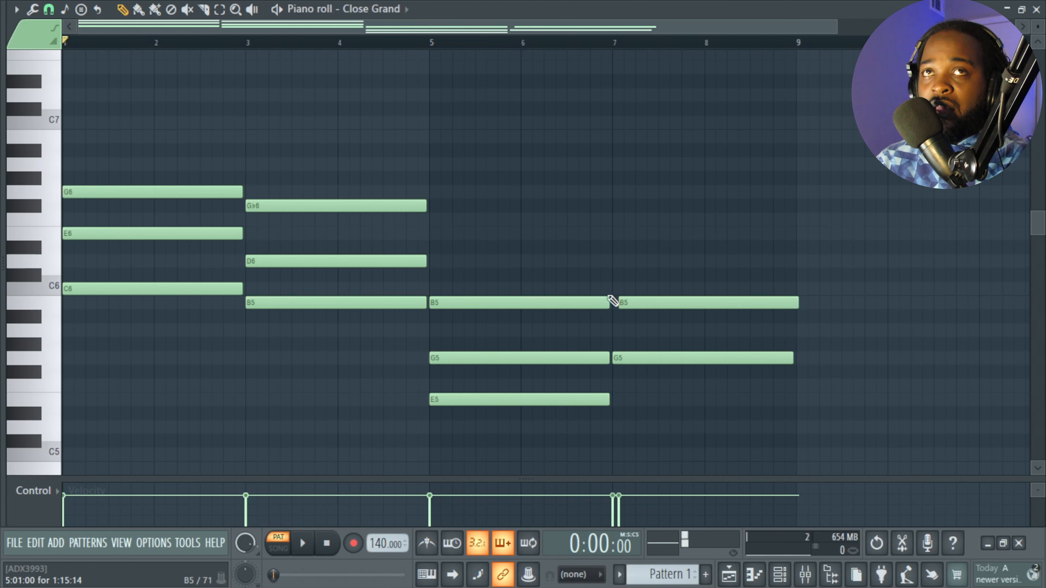
pyautogui.click(615, 261)
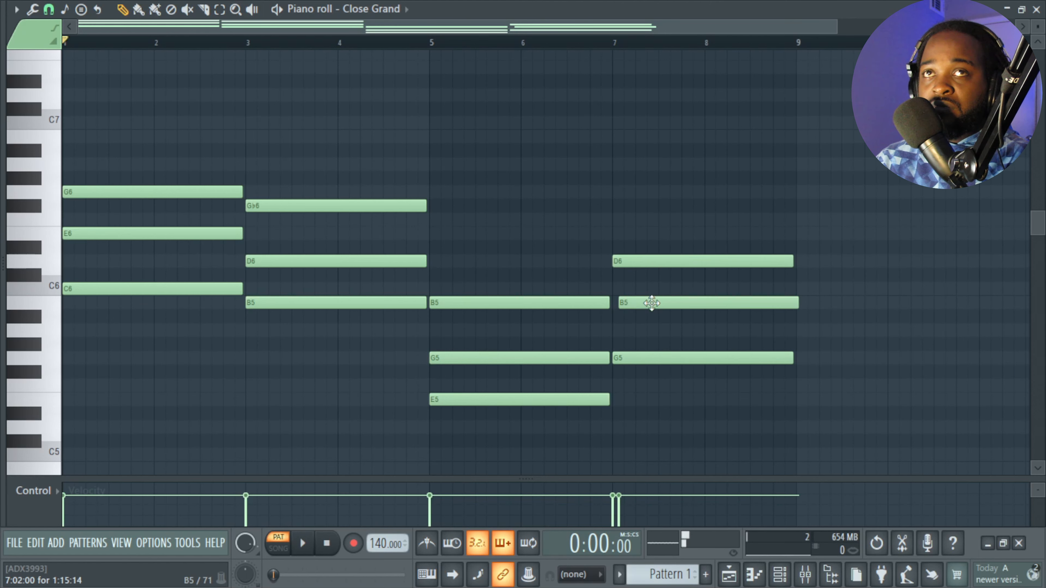
pyautogui.moveTo(652, 303); pyautogui.dragTo(648, 303)
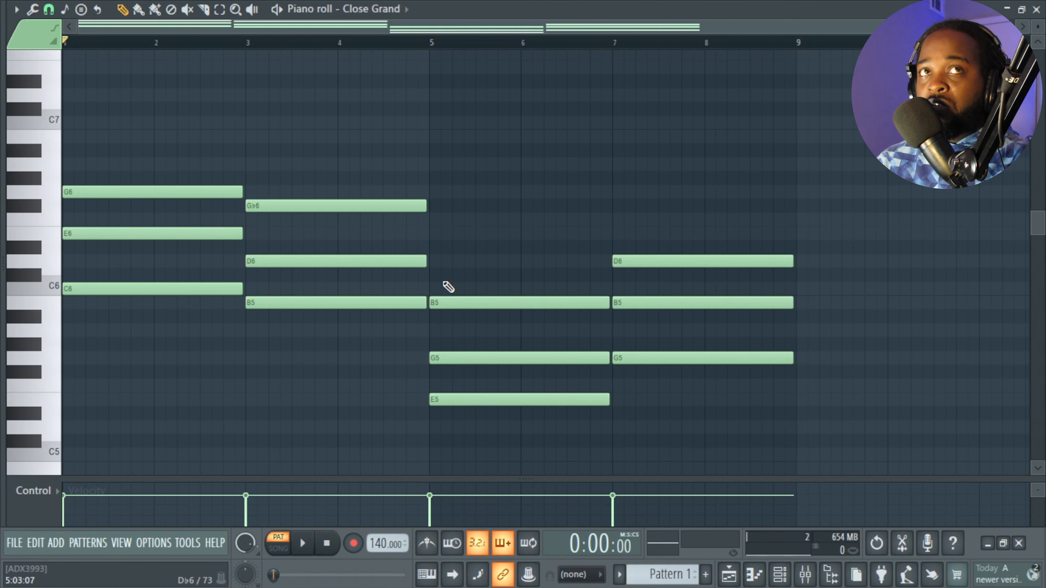
# Step: Audition each of the four chords in order, from bar 1 to bar 7
pyautogui.keyDown('alt'); pyautogui.rightClick(171, 238); pyautogui.keyUp('alt')
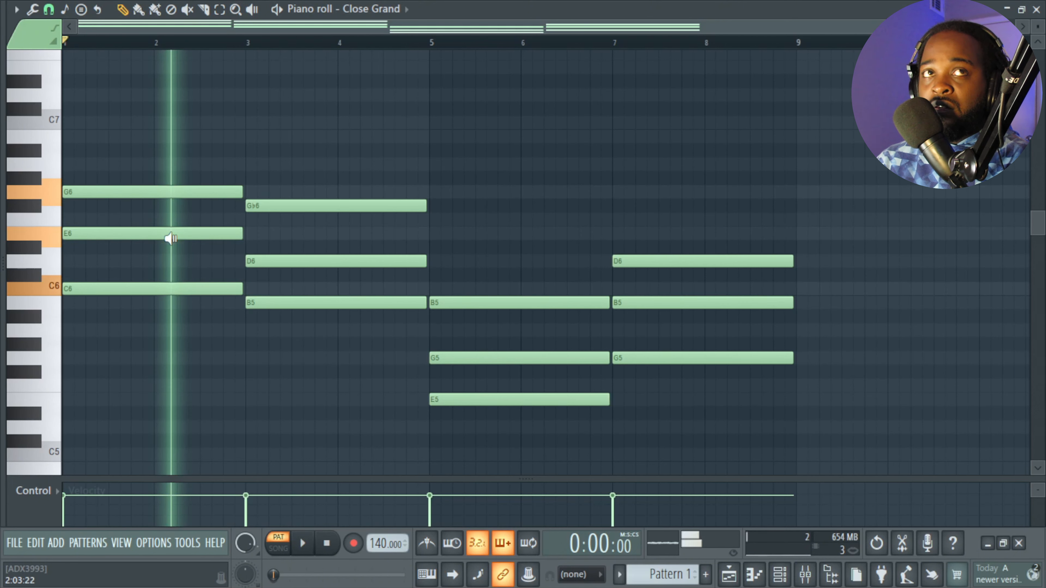
pyautogui.keyDown('alt'); pyautogui.rightClick(334, 243); pyautogui.keyUp('alt')
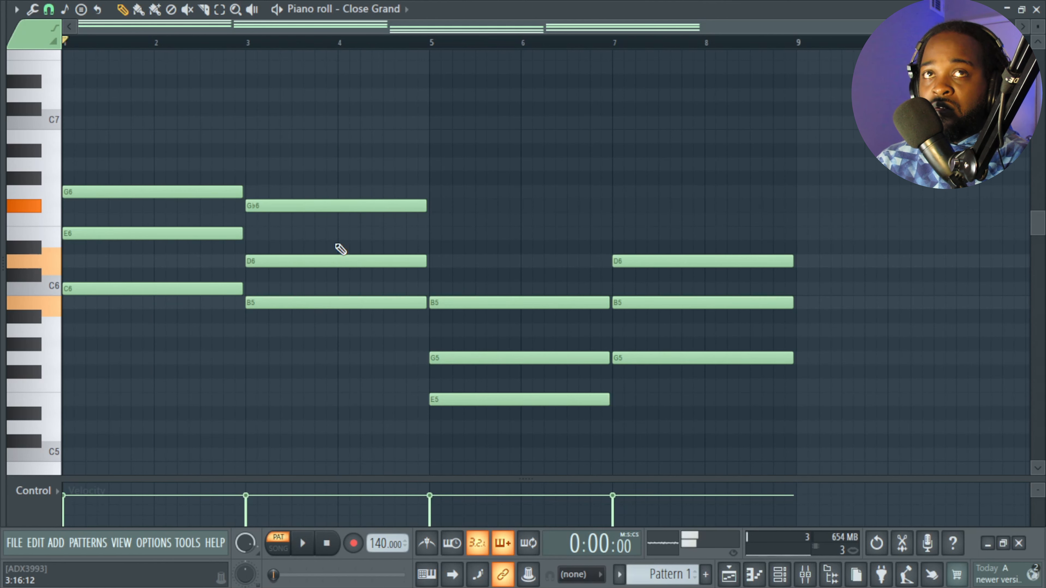
pyautogui.keyDown('alt'); pyautogui.rightClick(528, 336); pyautogui.keyUp('alt')
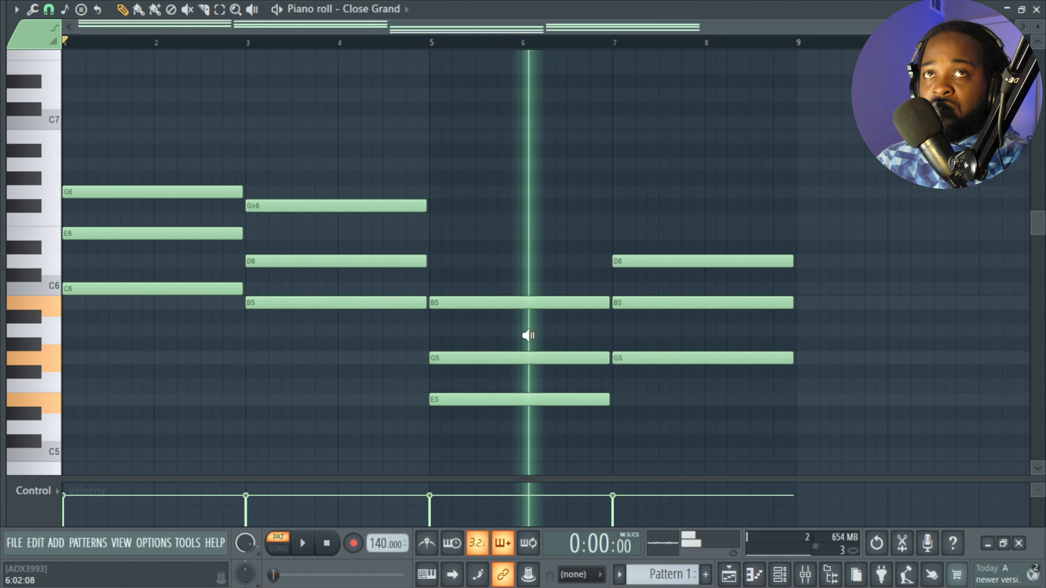
pyautogui.keyDown('alt'); pyautogui.rightClick(637, 351); pyautogui.keyUp('alt')
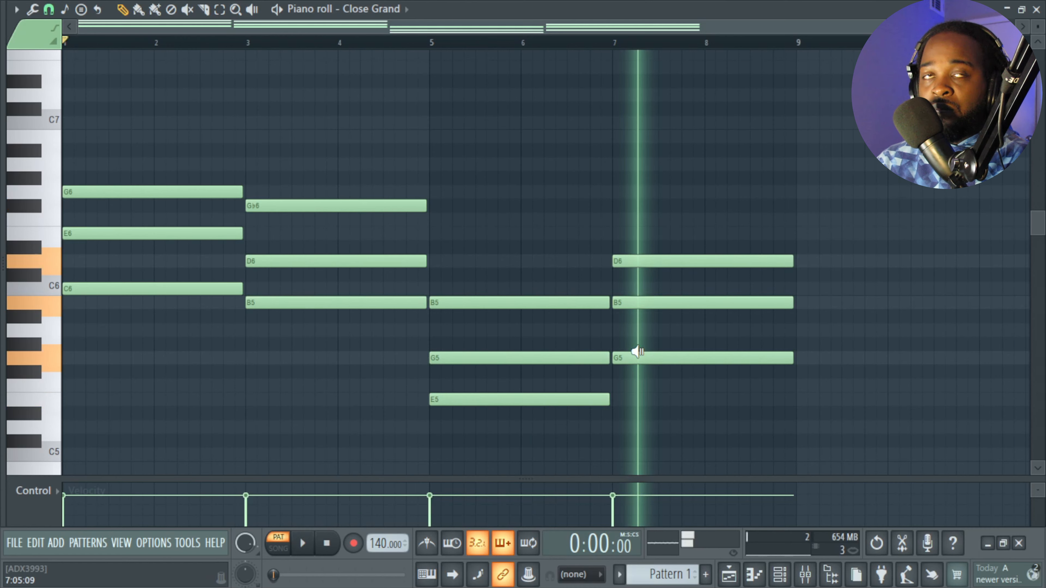
# Step: Extend the first chord with a B6 note above G6, aligned to the start of bar 1
pyautogui.keyDown('ctrl'); pyautogui.scroll(4, 626, 363); pyautogui.keyUp('ctrl')
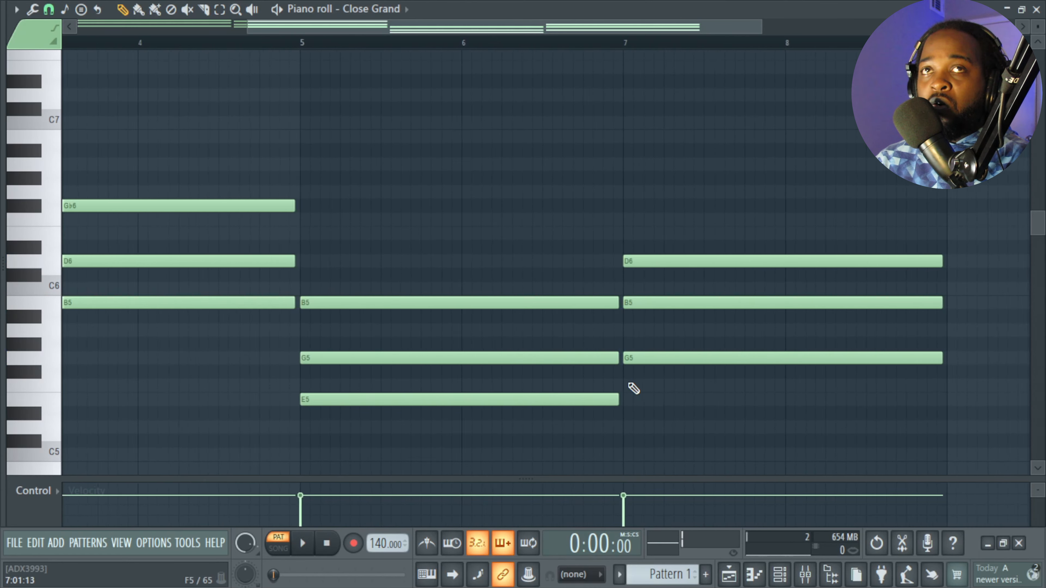
pyautogui.keyDown('ctrl'); pyautogui.scroll(-4, 633, 388); pyautogui.keyUp('ctrl')
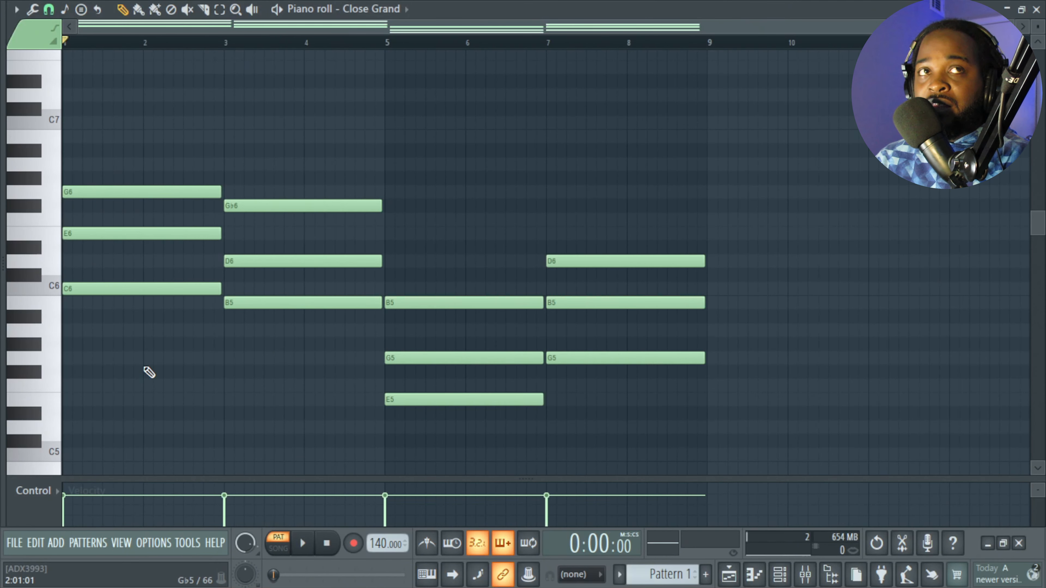
pyautogui.moveTo(144, 366)
pyautogui.keyDown('ctrl'); pyautogui.mouseDown()
pyautogui.moveTo(145, 324)
pyautogui.moveTo(164, 285)
pyautogui.moveTo(154, 197)
pyautogui.mouseUp(); pyautogui.keyUp('ctrl')
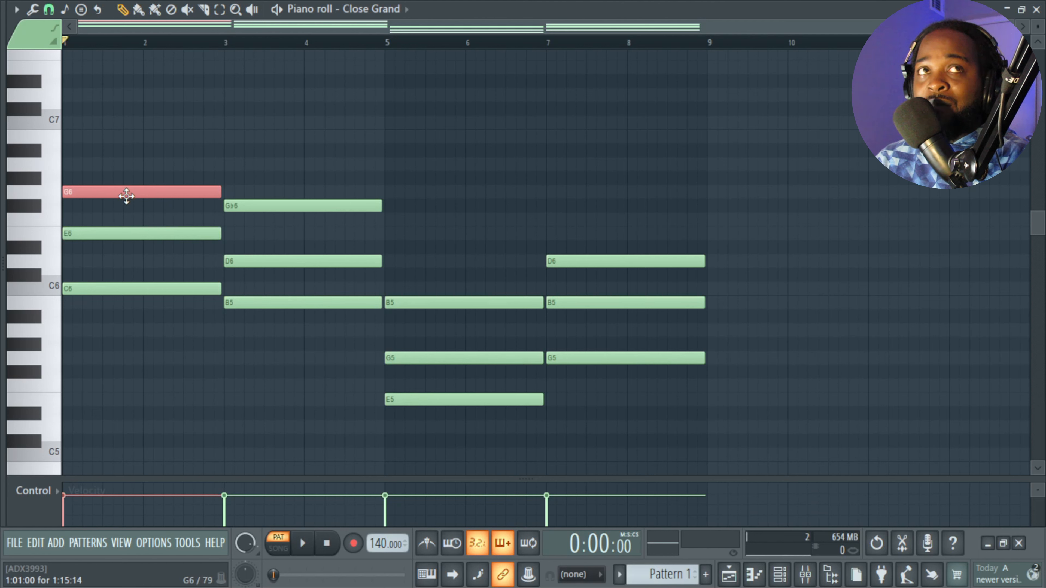
pyautogui.click(72, 168)
pyautogui.click(106, 167)
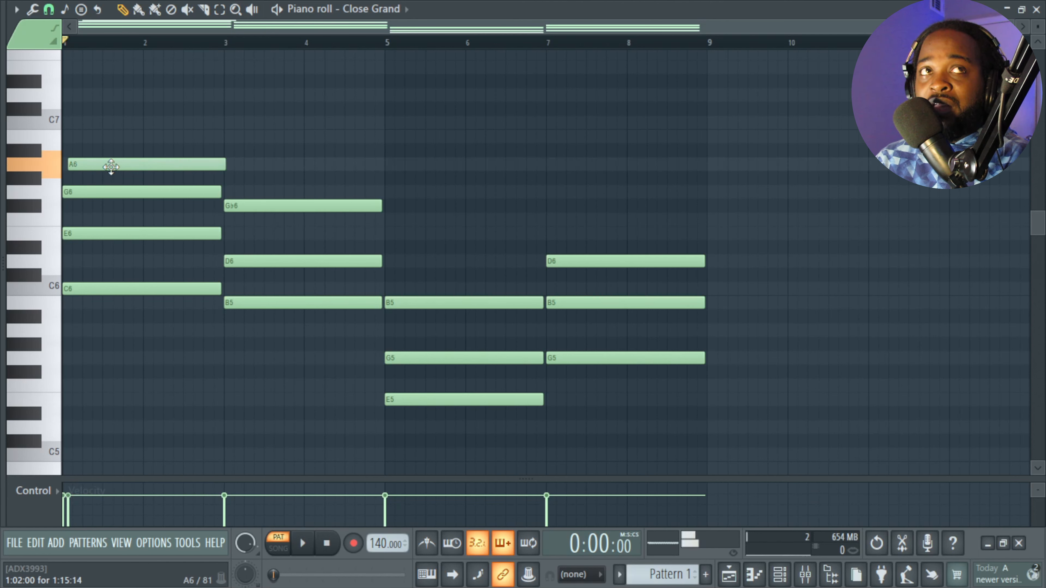
pyautogui.moveTo(103, 166); pyautogui.dragTo(101, 139)
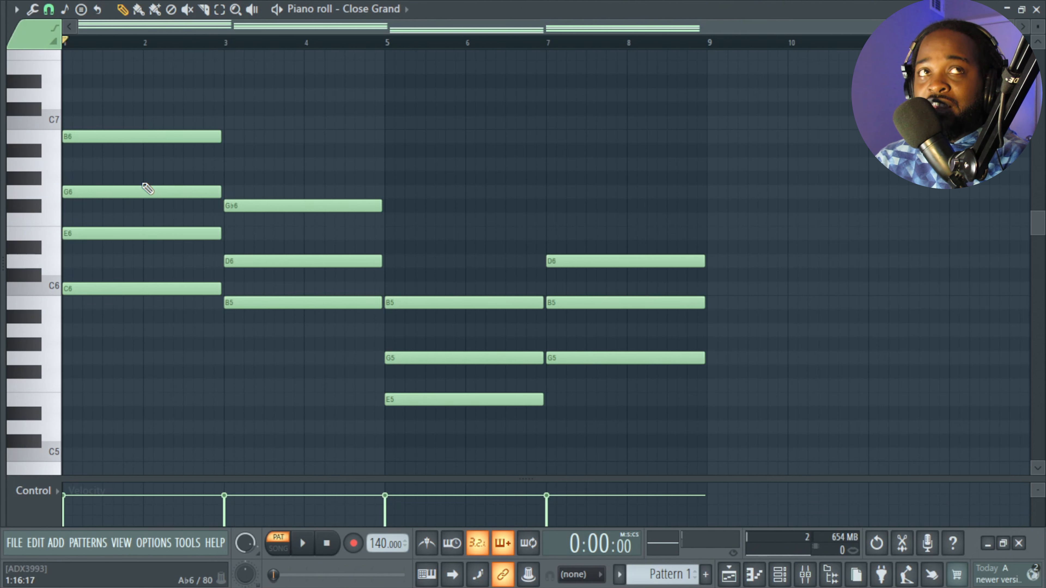
pyautogui.press('y')
pyautogui.click(143, 171)
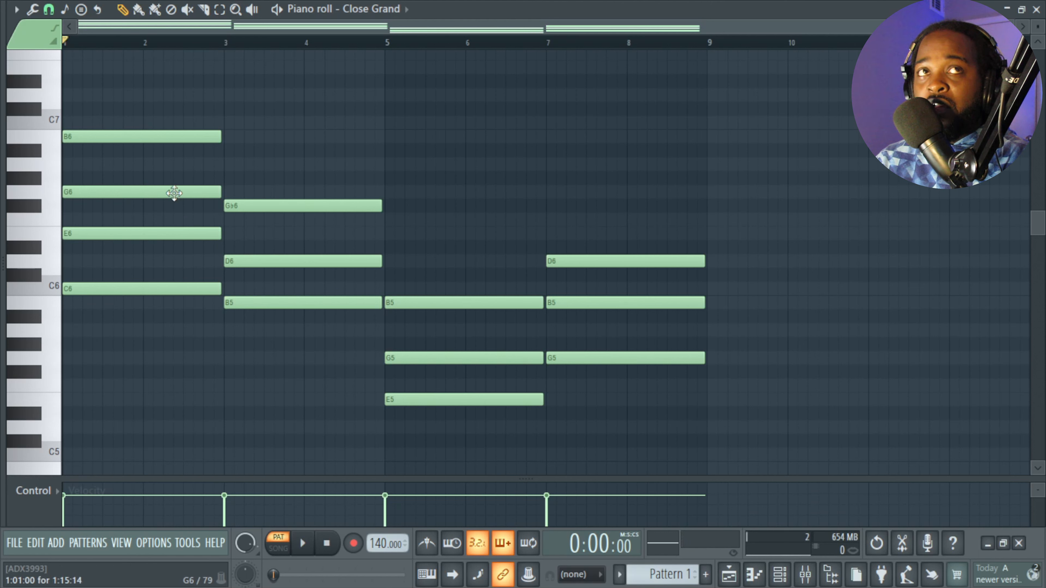
pyautogui.moveTo(179, 185); pyautogui.dragTo(210, 141)
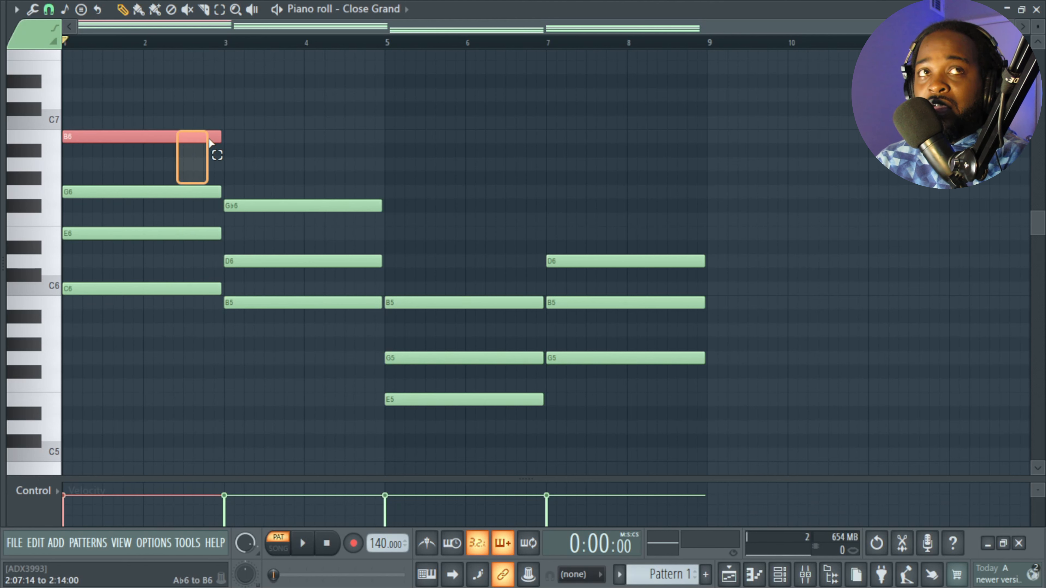
# Step: Extend the second chord with an A6 note above Gb6, aligned to the start of bar 3, and audition it
pyautogui.click(267, 307)
pyautogui.click(278, 261)
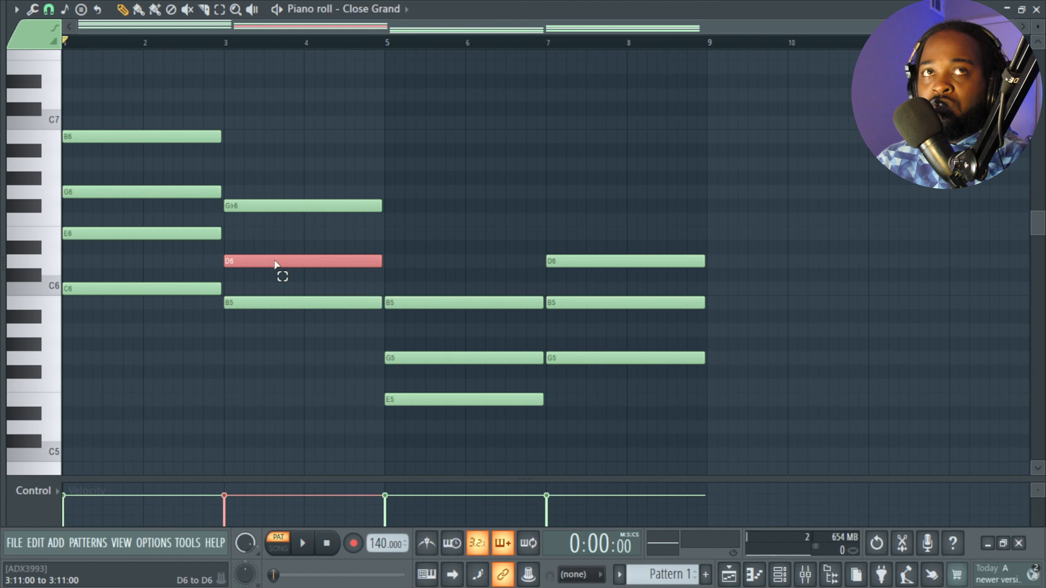
pyautogui.click(269, 205)
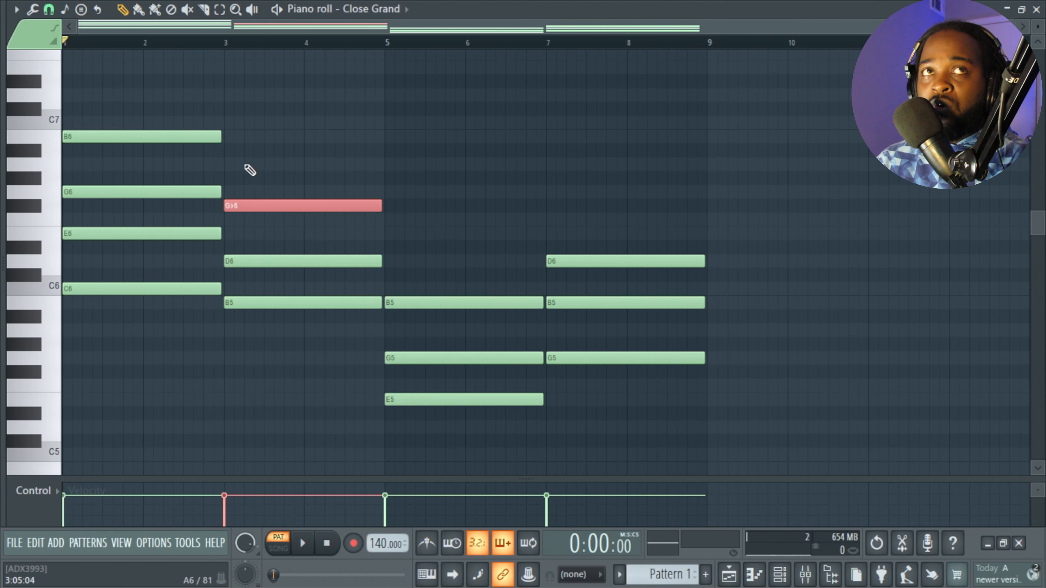
pyautogui.click(229, 164)
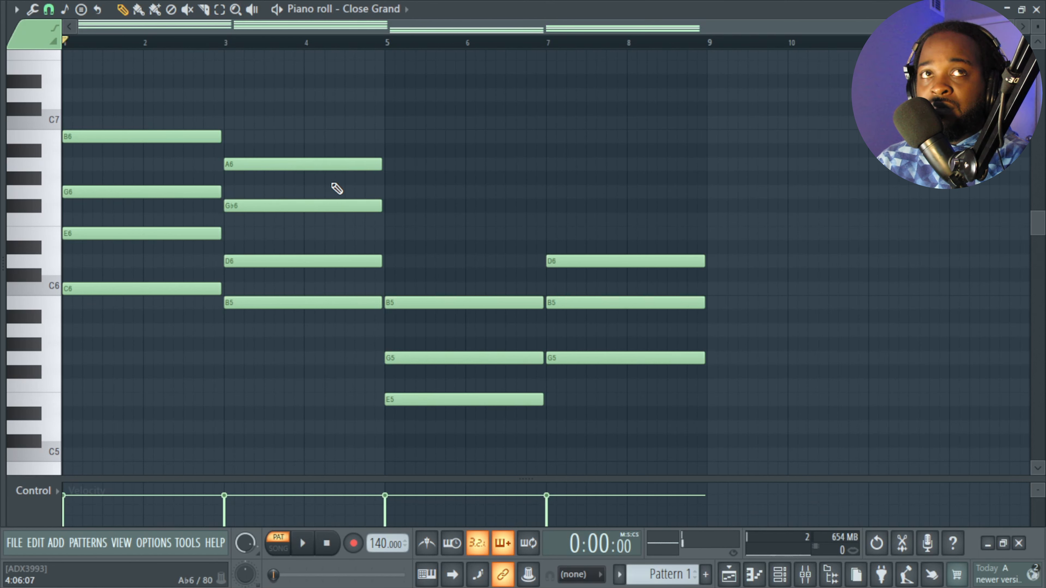
pyautogui.keyDown('alt'); pyautogui.rightClick(331, 184); pyautogui.keyUp('alt')
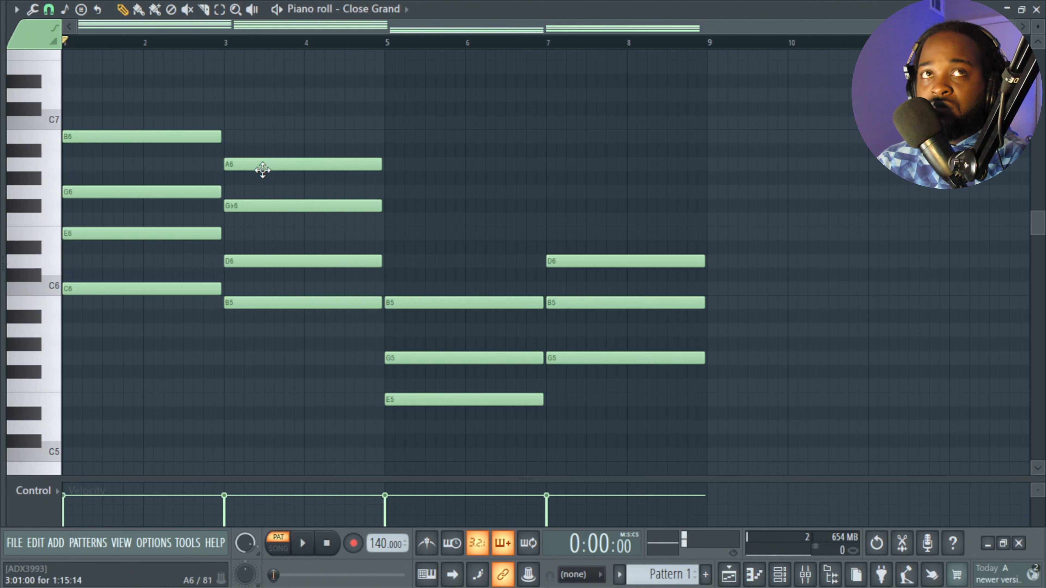
# Step: Extend the third chord with a D6 note above B5, aligned to the start of bar 5, and audition it
pyautogui.keyDown('ctrl'); pyautogui.click(445, 399); pyautogui.keyUp('ctrl')
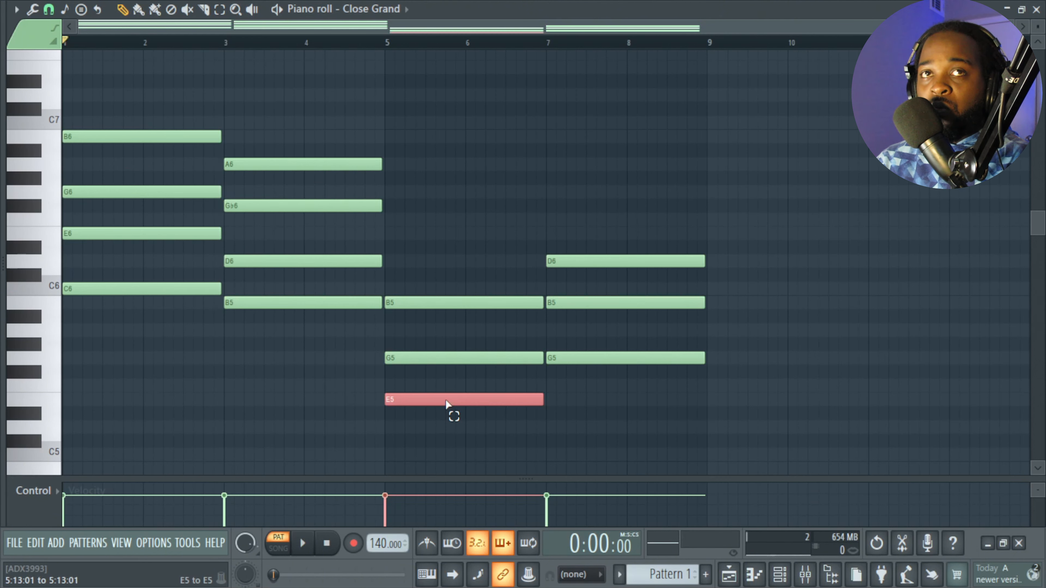
pyautogui.keyDown('ctrl'); pyautogui.click(433, 359); pyautogui.keyUp('ctrl')
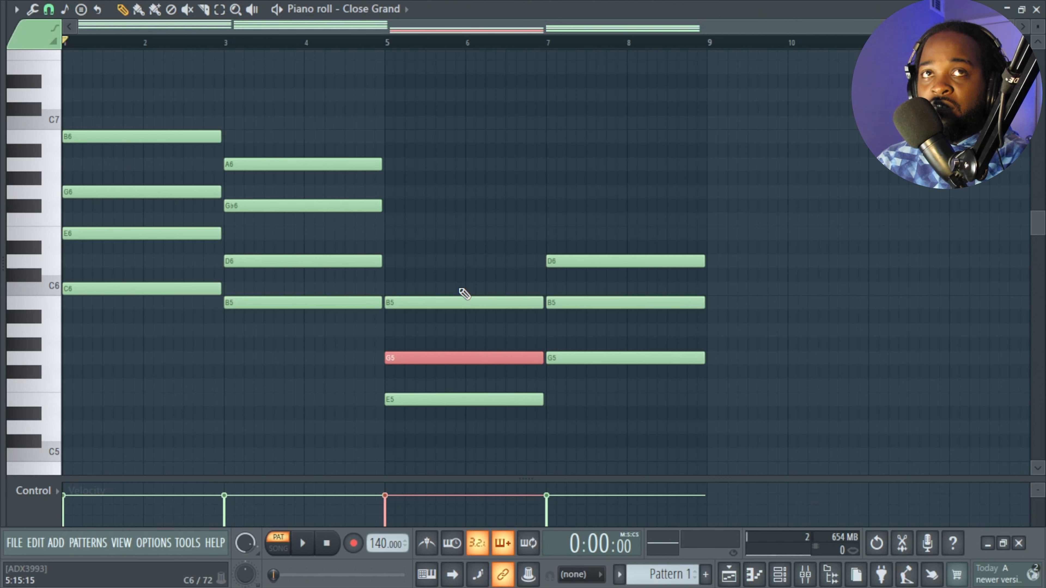
pyautogui.keyDown('ctrl'); pyautogui.click(464, 302); pyautogui.keyUp('ctrl')
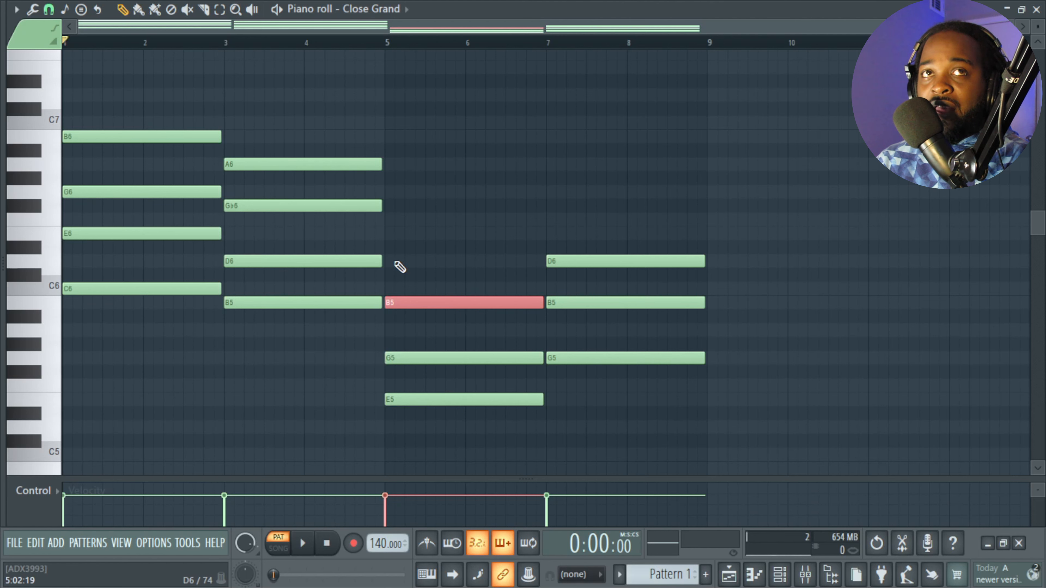
pyautogui.click(404, 262)
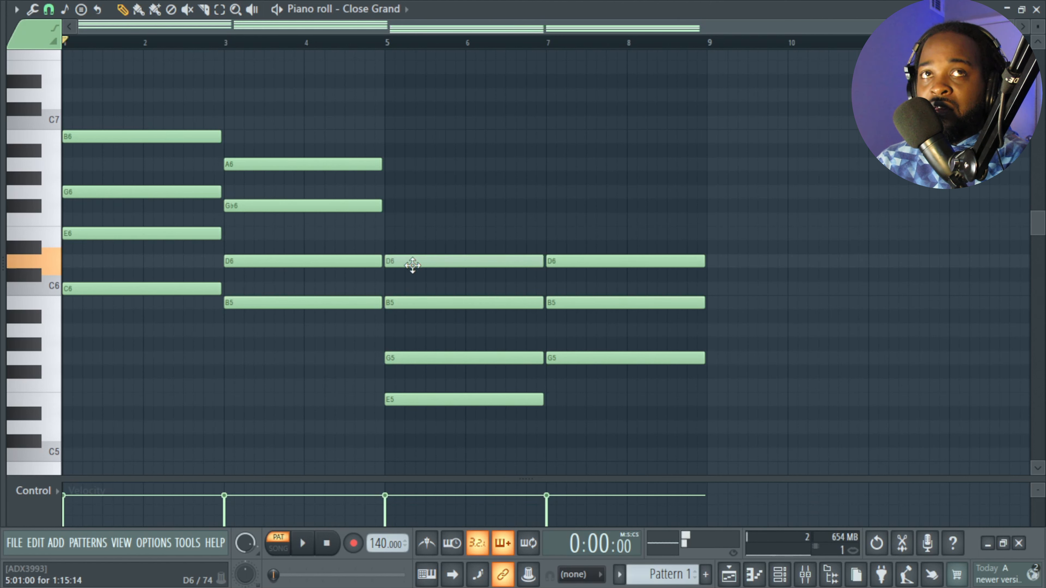
pyautogui.keyDown('alt'); pyautogui.rightClick(447, 284); pyautogui.keyUp('alt')
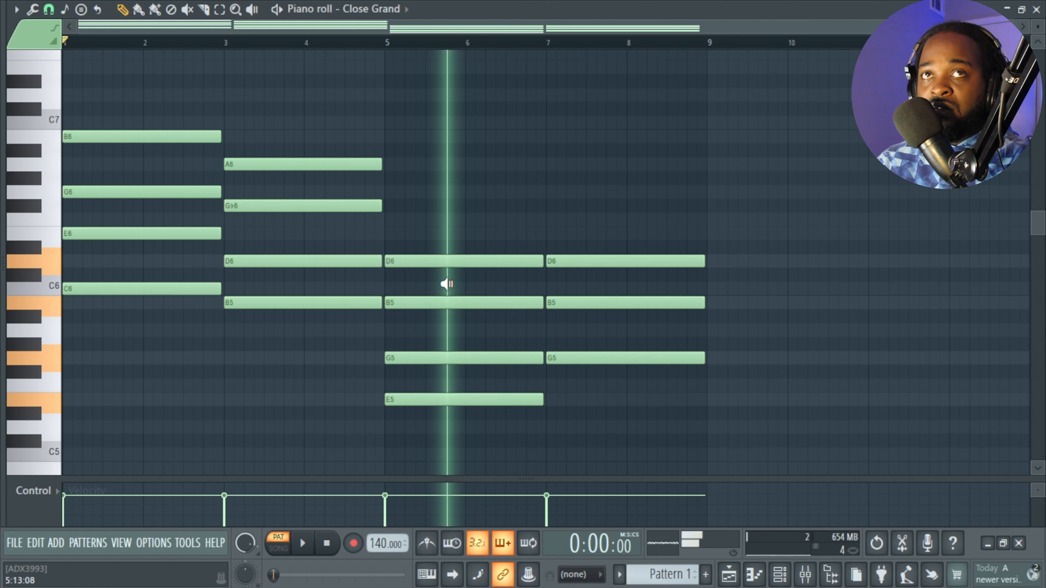
# Step: Extend the fourth chord with a Gb6 note above D6, aligned to the start of bar 7, and audition it
pyautogui.click(600, 356)
pyautogui.click(618, 304)
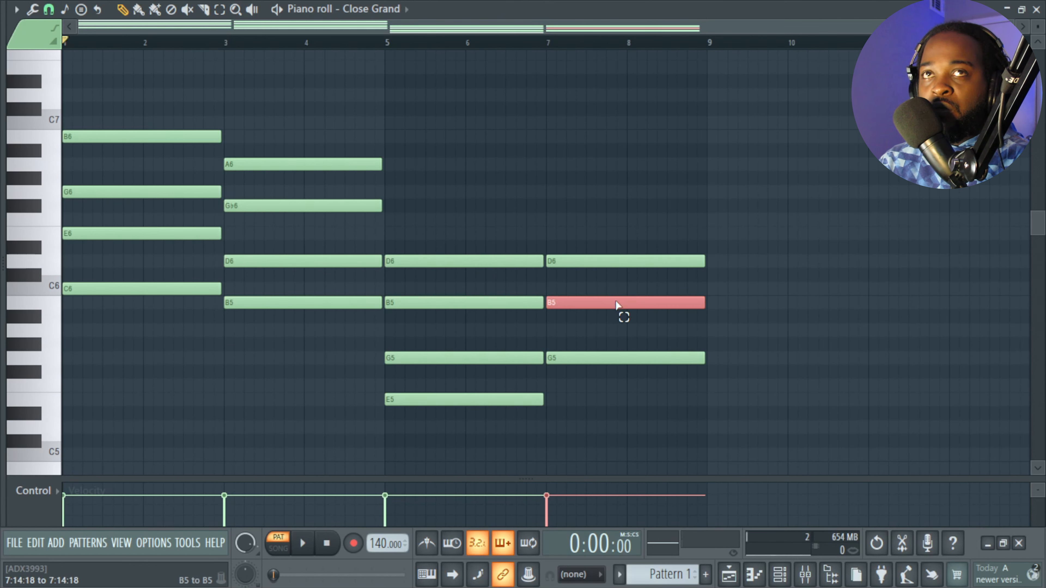
pyautogui.click(599, 264)
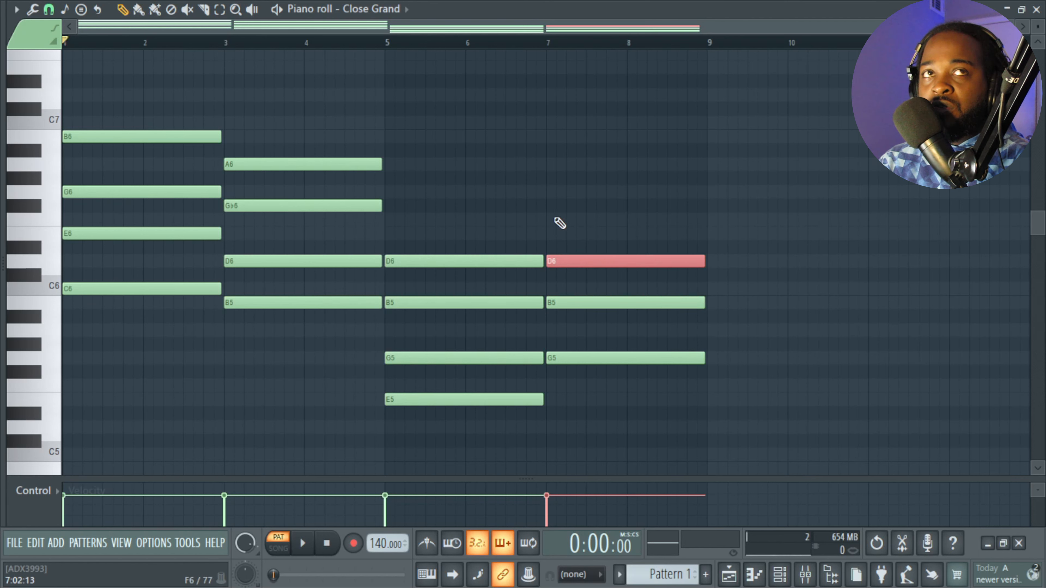
pyautogui.moveTo(553, 219)
pyautogui.mouseDown()
pyautogui.moveTo(581, 213)
pyautogui.moveTo(571, 217)
pyautogui.moveTo(573, 205)
pyautogui.mouseUp()
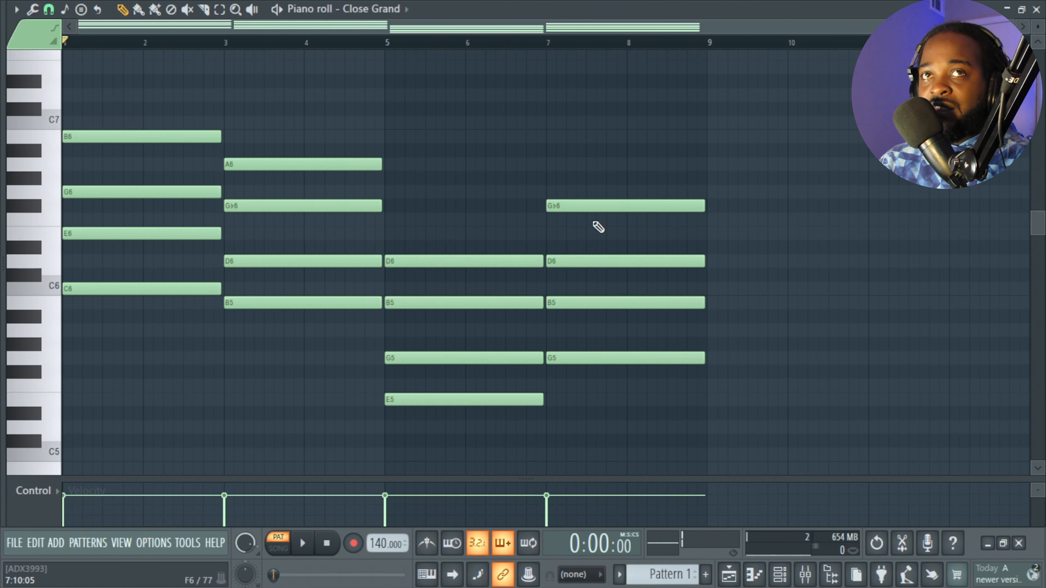
pyautogui.keyDown('alt'); pyautogui.rightClick(621, 261); pyautogui.keyUp('alt')
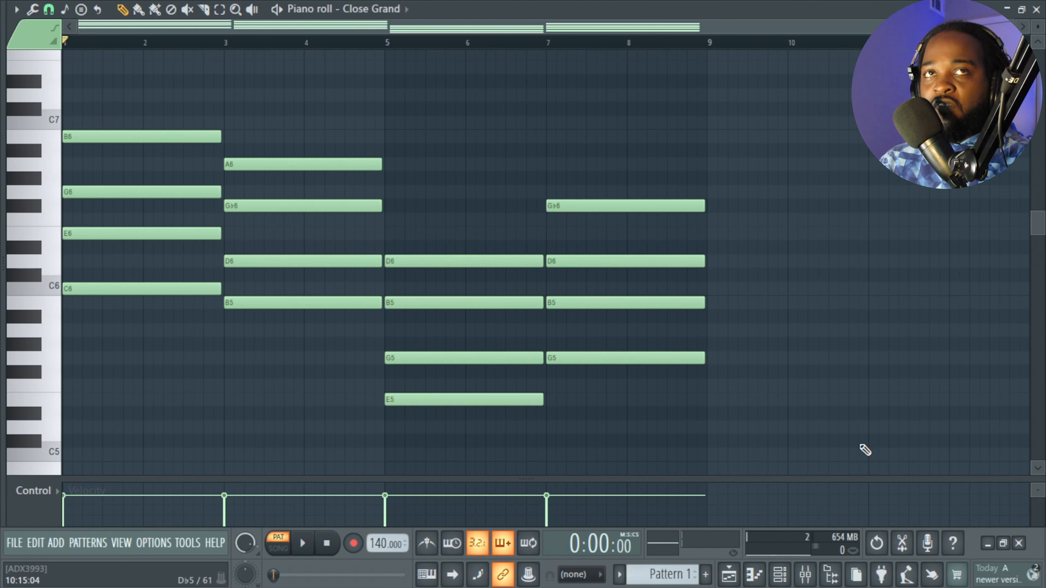
# Step: Transpose all notes down one octave and audition the four chords in order
pyautogui.hotkey('ctrl', 'Down')
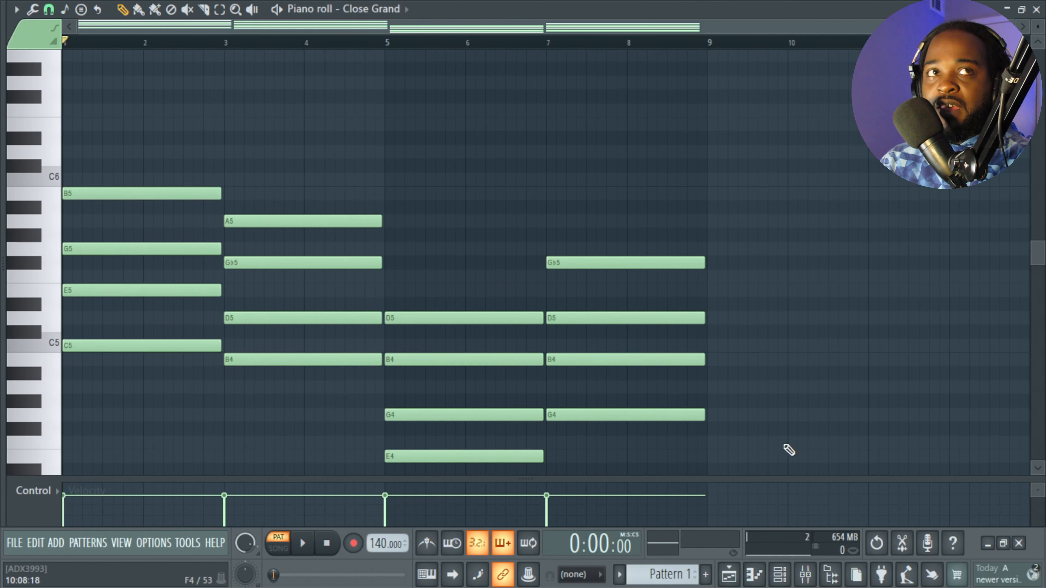
pyautogui.keyDown('alt'); pyautogui.rightClick(111, 267); pyautogui.keyUp('alt')
pyautogui.keyDown('alt'); pyautogui.rightClick(317, 280); pyautogui.keyUp('alt')
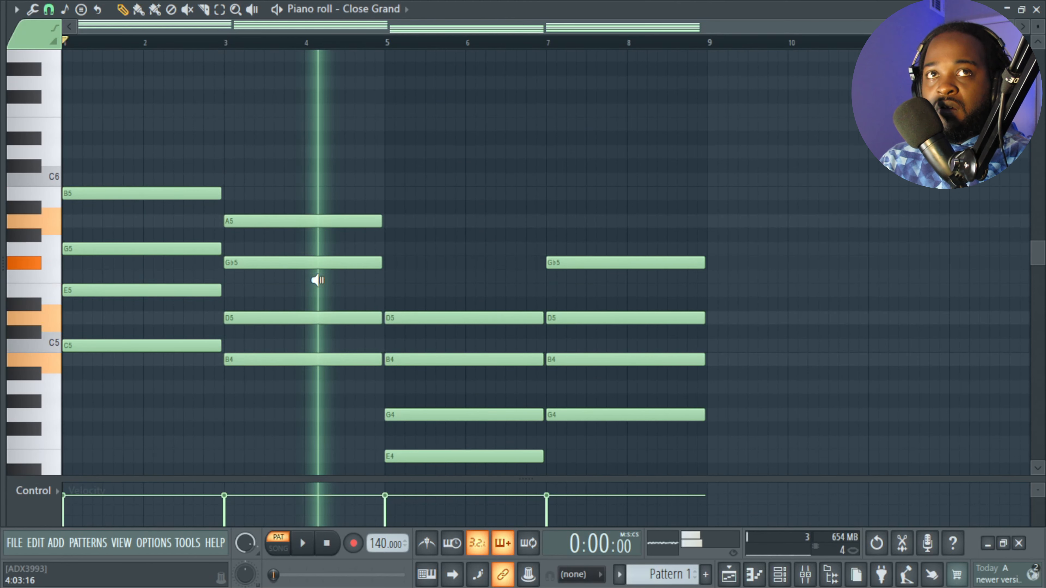
pyautogui.keyDown('alt'); pyautogui.rightClick(431, 290); pyautogui.keyUp('alt')
pyautogui.keyDown('alt'); pyautogui.rightClick(650, 277); pyautogui.keyUp('alt')
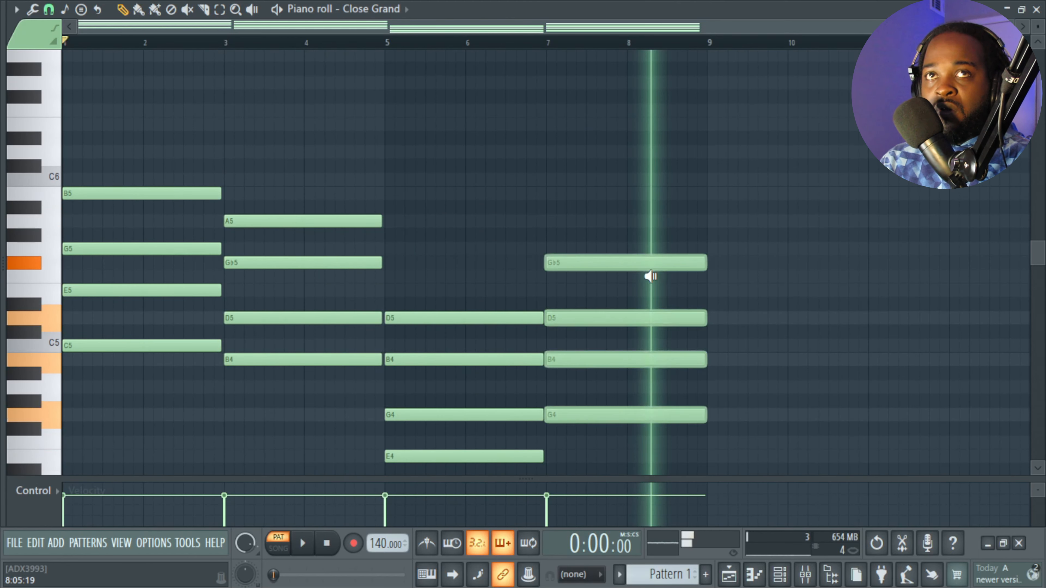
# Step: Examine the note stacks of the chords at bars 5, 3 and 1, highlighting their notes
pyautogui.scroll(-3, 514, 333)
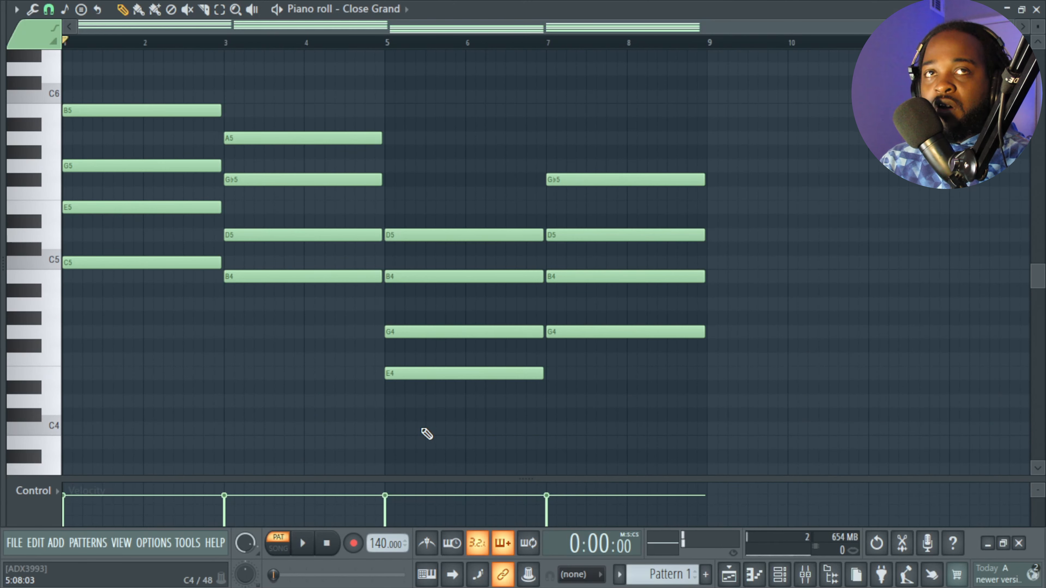
pyautogui.moveTo(423, 420); pyautogui.dragTo(441, 216)
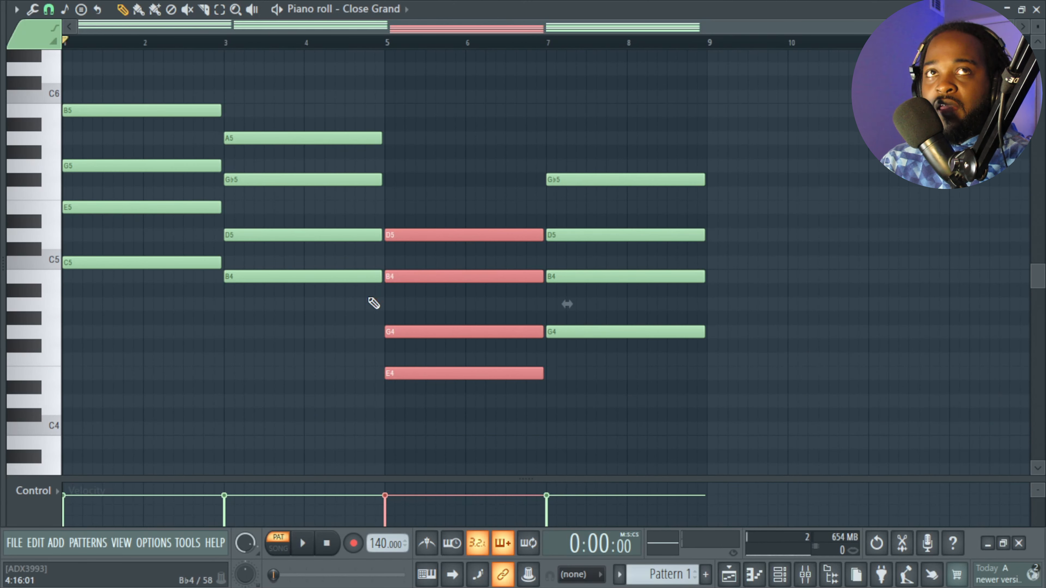
pyautogui.moveTo(334, 338); pyautogui.dragTo(348, 120)
pyautogui.scroll(2, 457, 329)
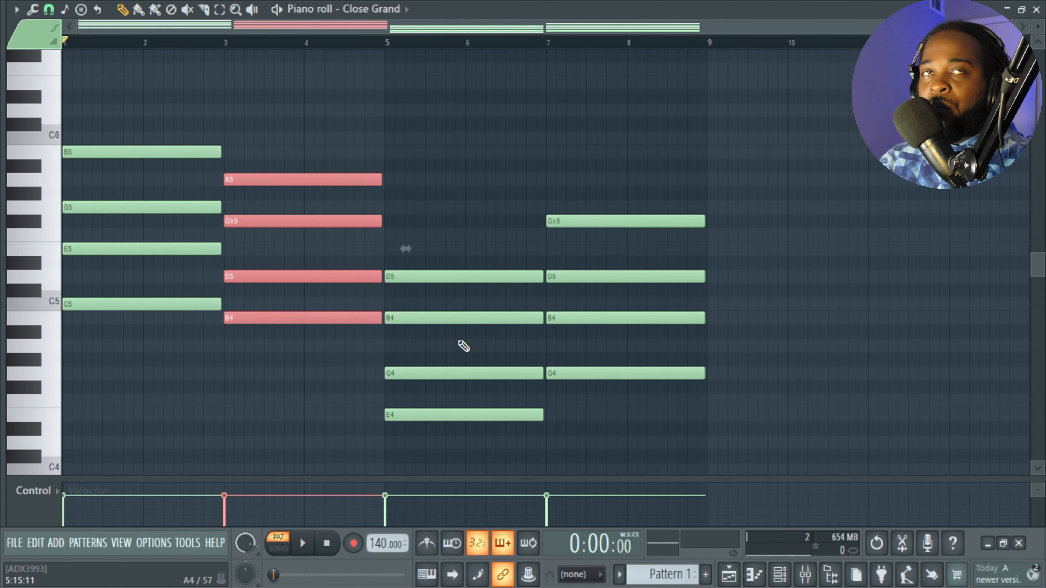
pyautogui.click(465, 198)
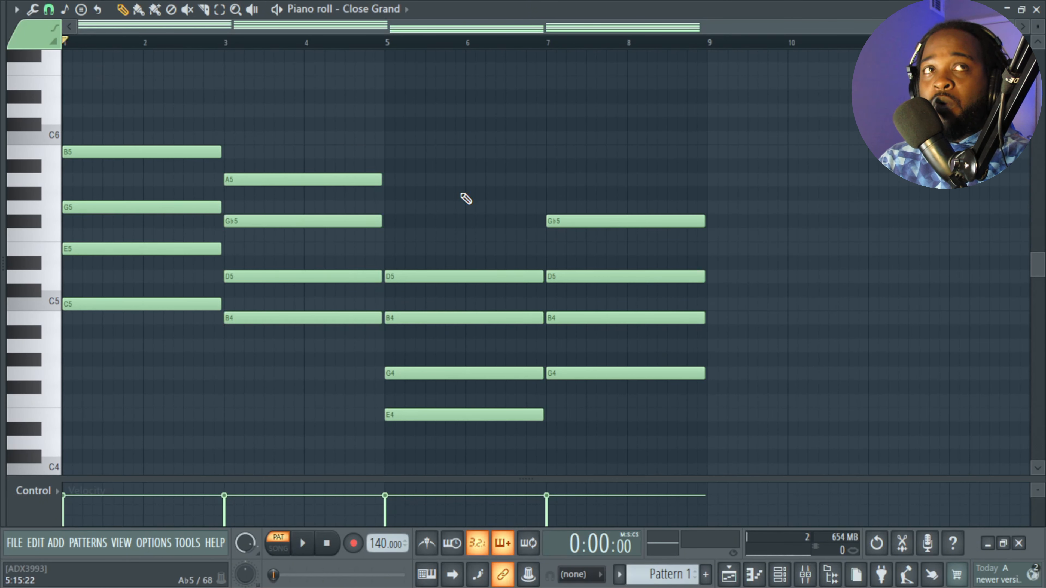
pyautogui.moveTo(150, 348); pyautogui.dragTo(176, 239)
pyautogui.moveTo(180, 221); pyautogui.dragTo(187, 145)
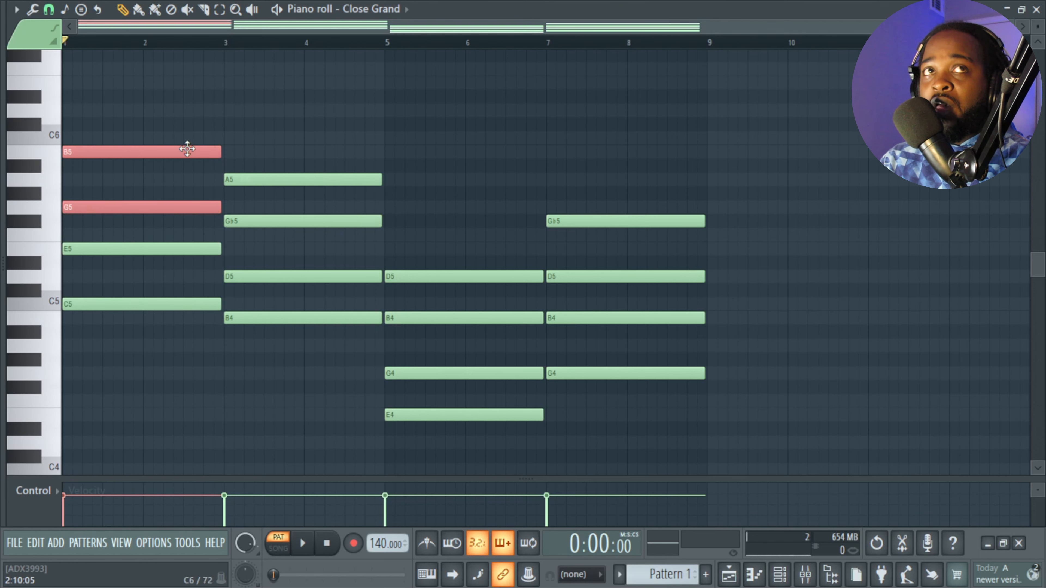
pyautogui.click(191, 275)
pyautogui.scroll(3, 186, 293)
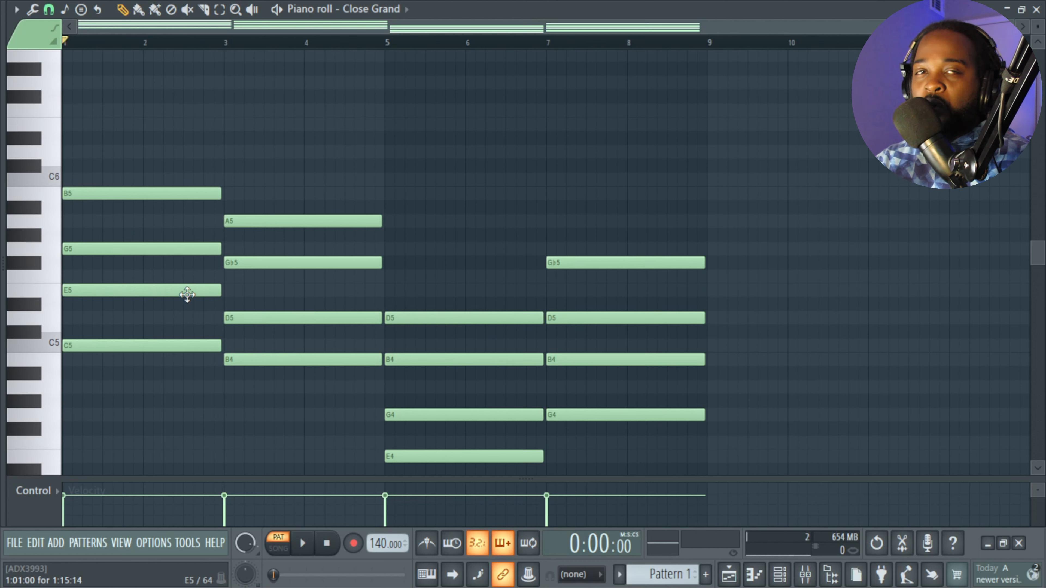
pyautogui.scroll(-2, 187, 293)
pyautogui.scroll(1, 194, 299)
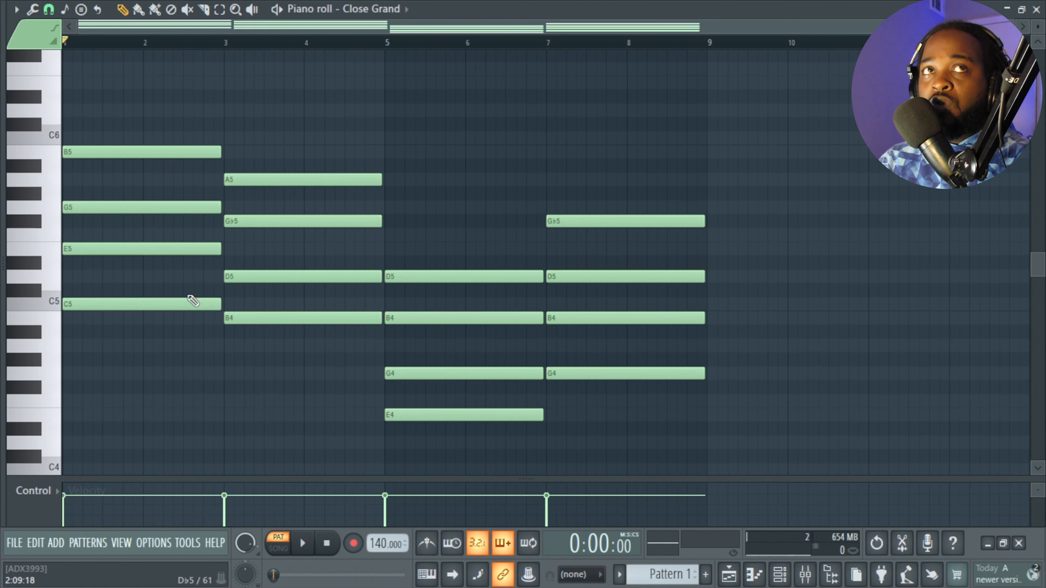
# Step: Raise the E5 note in the first chord and the D5 note in the second chord by one octave
pyautogui.moveTo(178, 282); pyautogui.dragTo(175, 246)
pyautogui.hotkey('ctrl', 'Up')
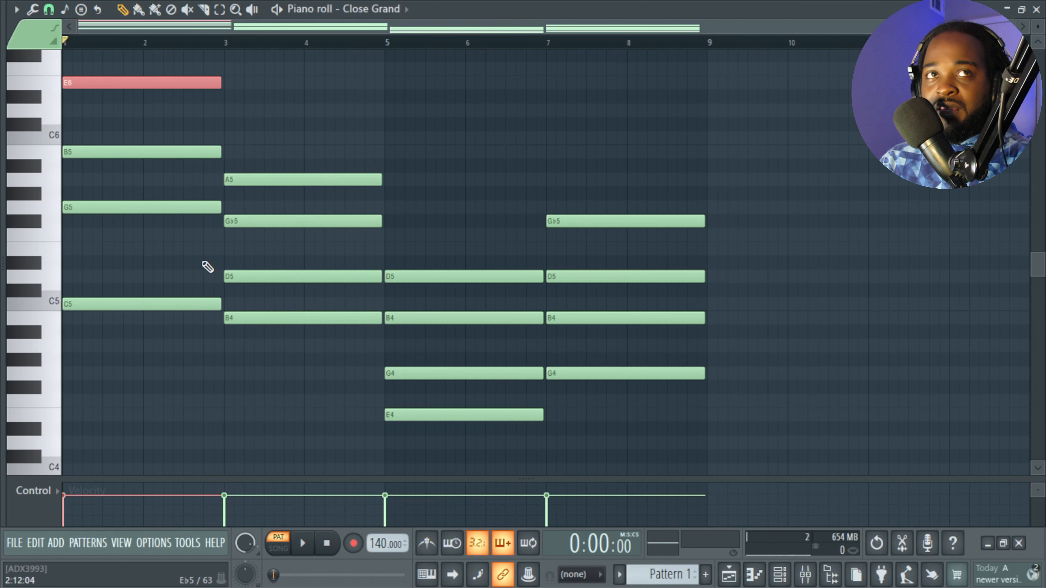
pyautogui.moveTo(259, 293); pyautogui.dragTo(250, 247)
pyautogui.hotkey('ctrl', 'Up')
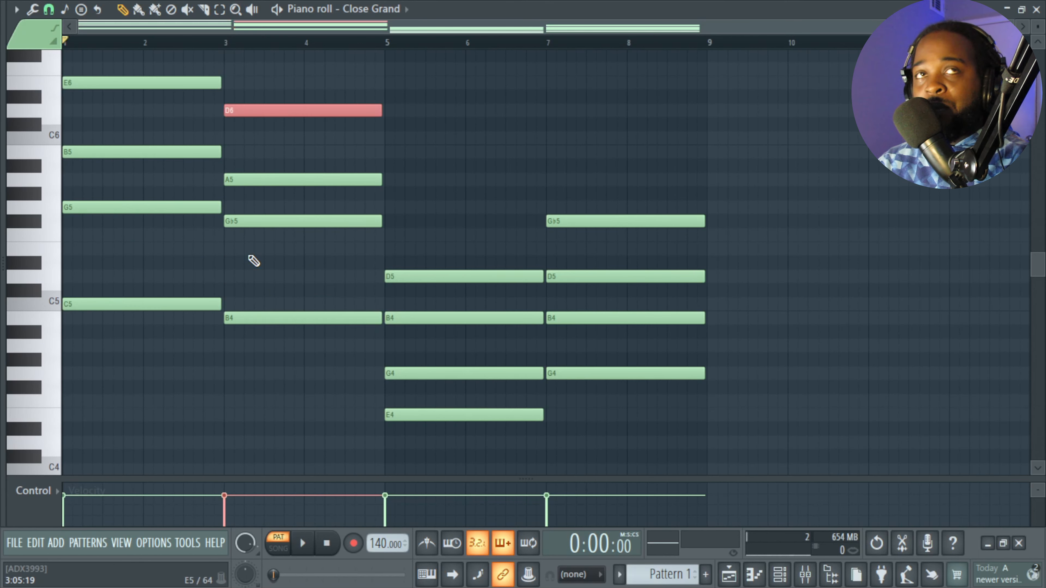
# Step: Raise the G4 and B4 notes in the third chord by one octave each, to G5 and B5
pyautogui.moveTo(426, 448); pyautogui.dragTo(442, 260)
pyautogui.click(448, 398)
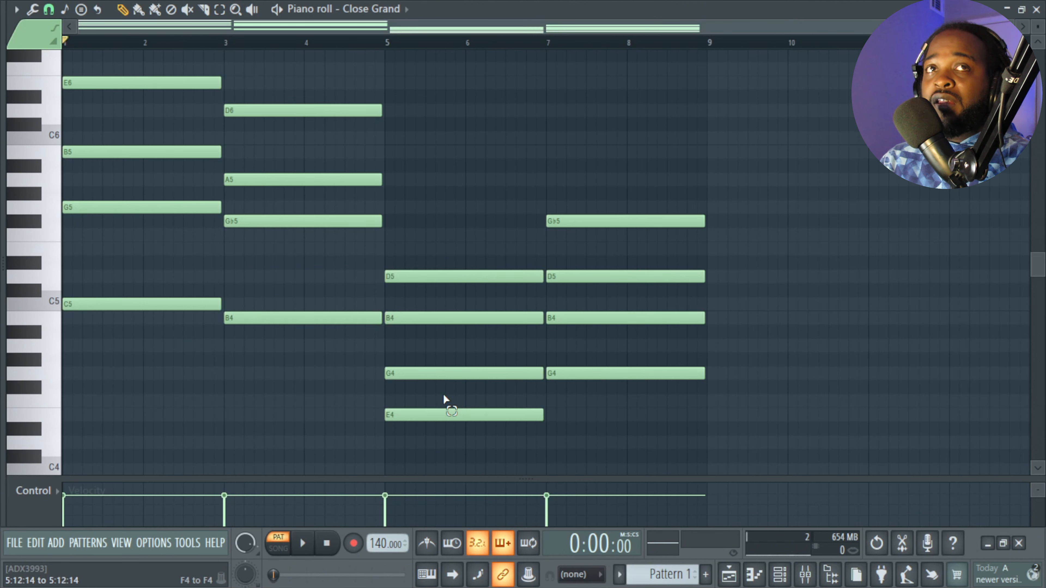
pyautogui.click(443, 373)
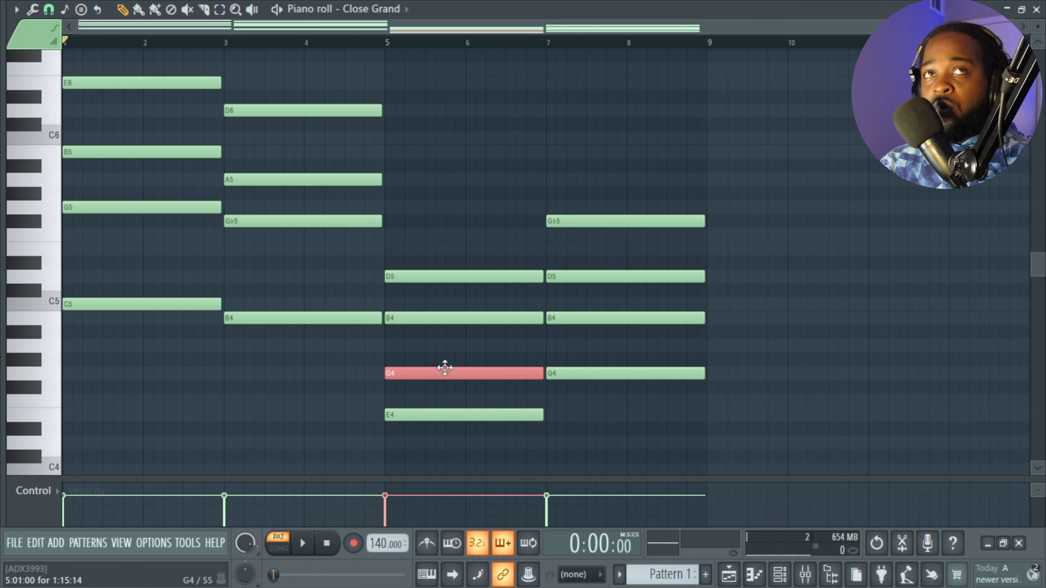
pyautogui.hotkey('ctrl', 'Up')
pyautogui.click(450, 368)
pyautogui.click(450, 318)
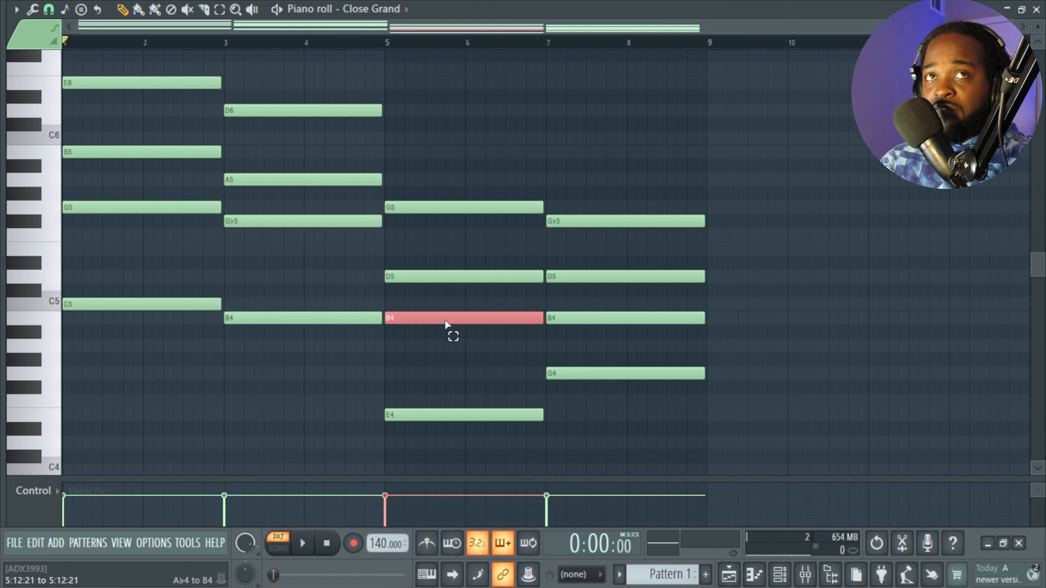
pyautogui.hotkey('ctrl', 'Up')
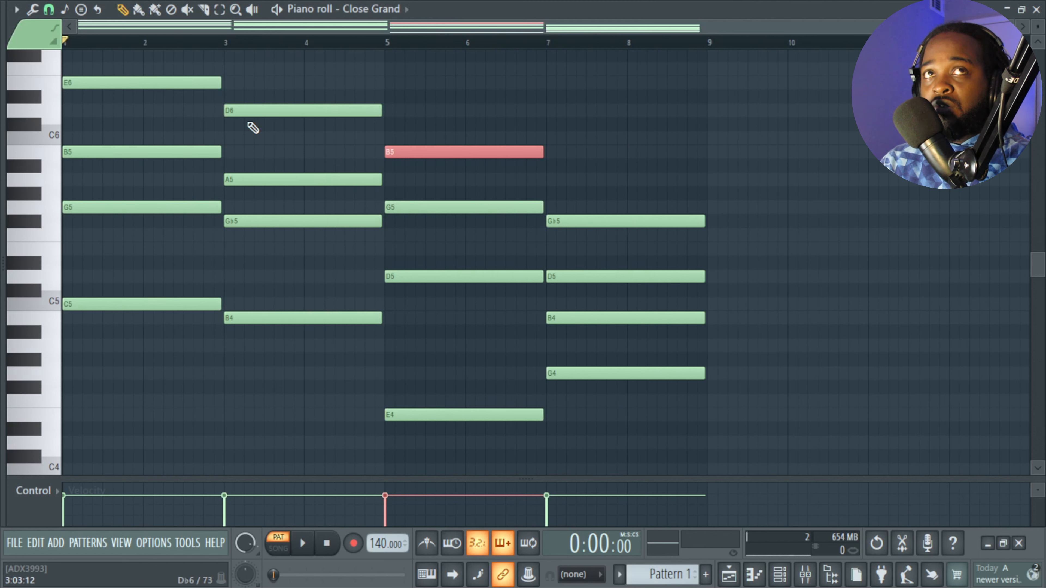
# Step: Raise the B4 note in the fourth chord by one octave to B5
pyautogui.click(611, 362)
pyautogui.click(599, 318)
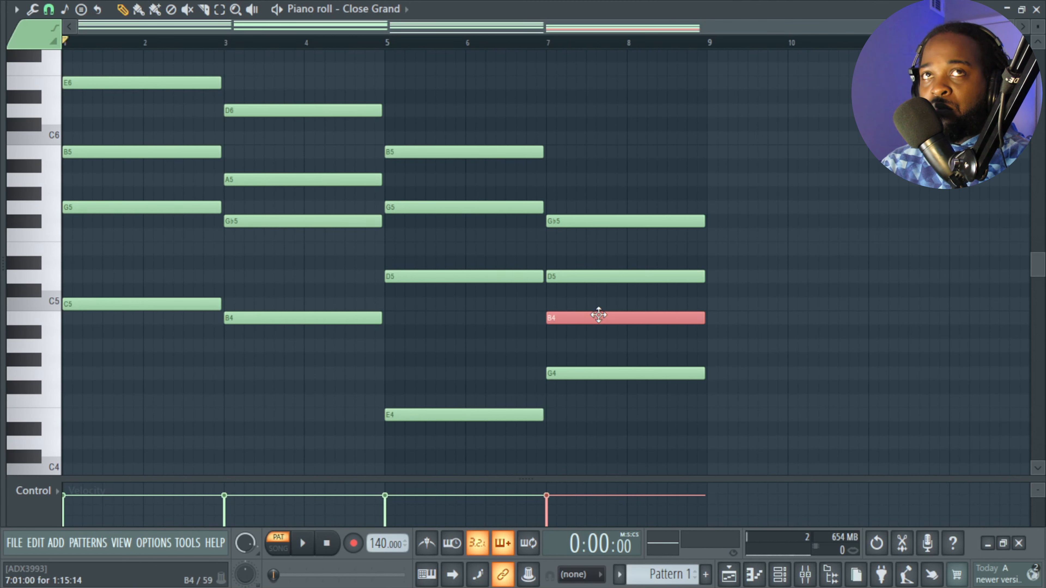
pyautogui.hotkey('ctrl', 'Up')
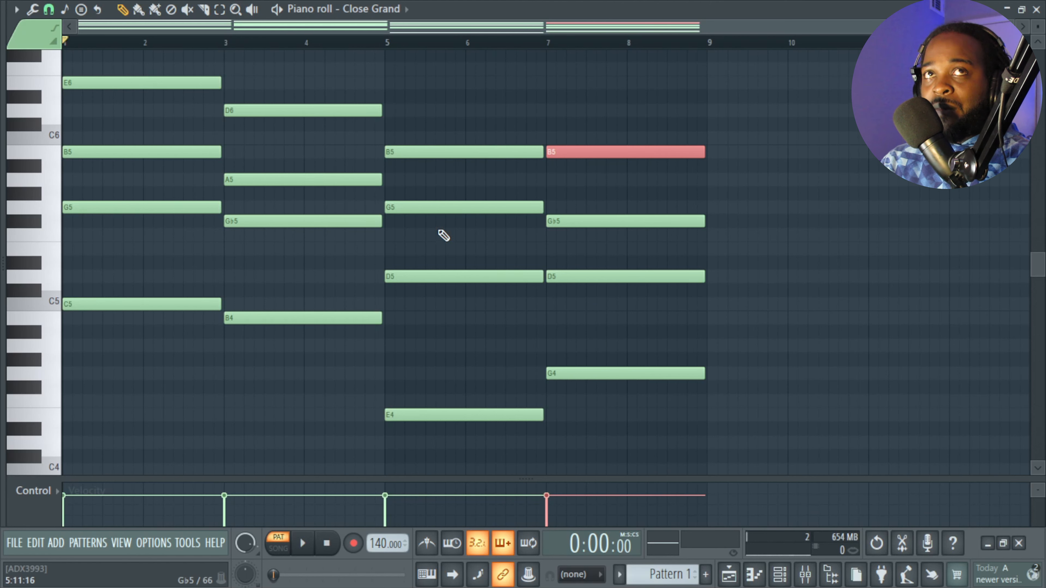
# Step: Audition the revoiced chords in order, from bar 1 to bar 7
pyautogui.keyDown('alt'); pyautogui.rightClick(151, 147); pyautogui.keyUp('alt')
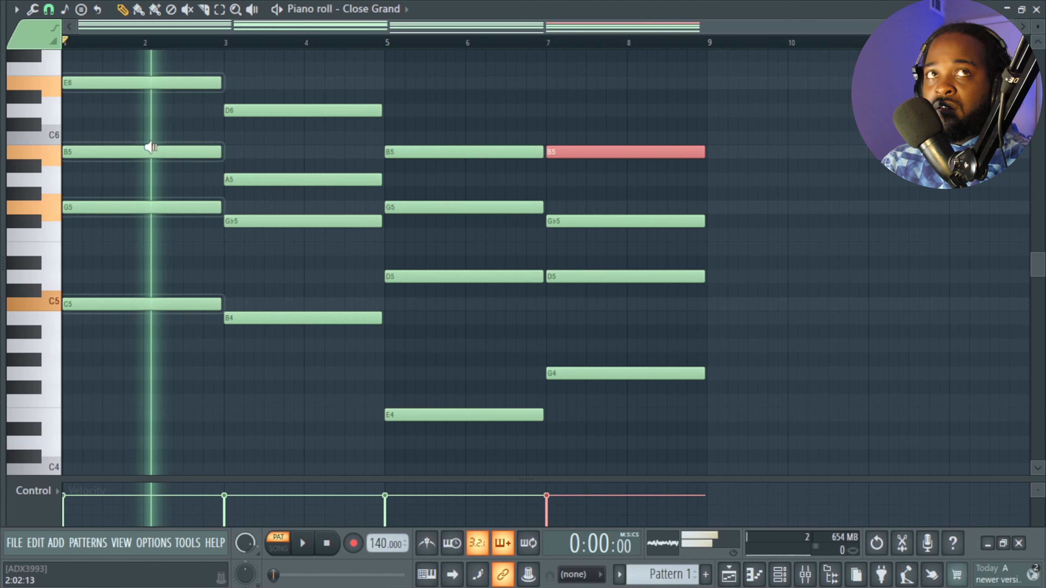
pyautogui.moveTo(150, 147); pyautogui.dragTo(583, 294)
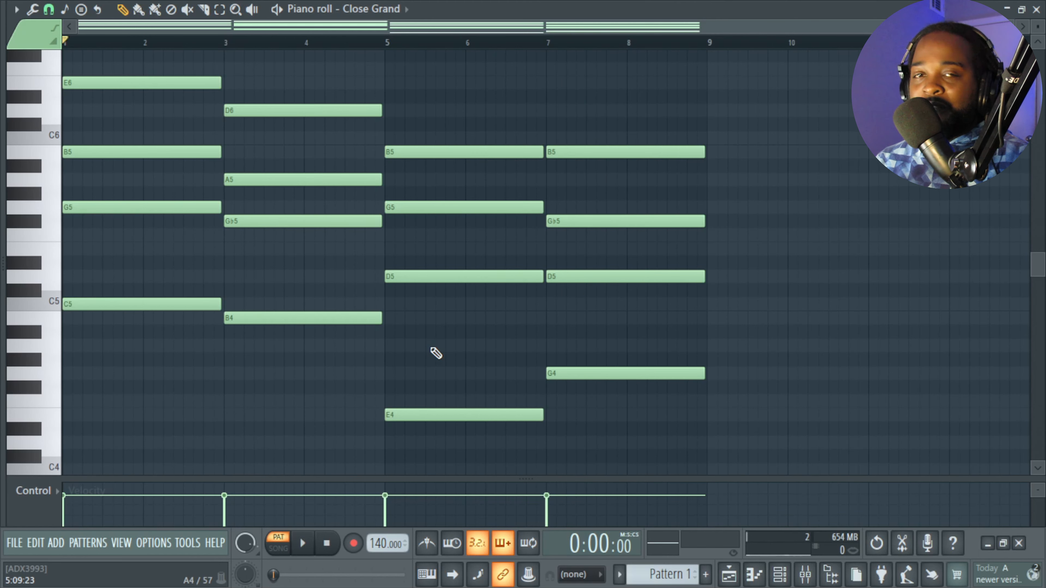
pyautogui.keyDown('ctrl'); pyautogui.scroll(2, 135, 257); pyautogui.keyUp('ctrl')
pyautogui.scroll(3, 136, 257)
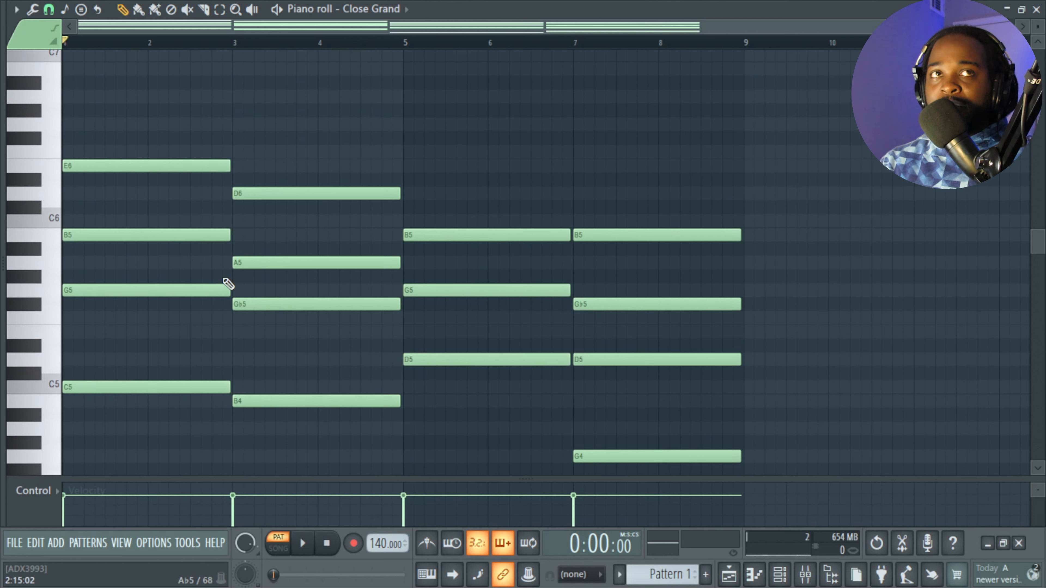
pyautogui.scroll(-3, 438, 367)
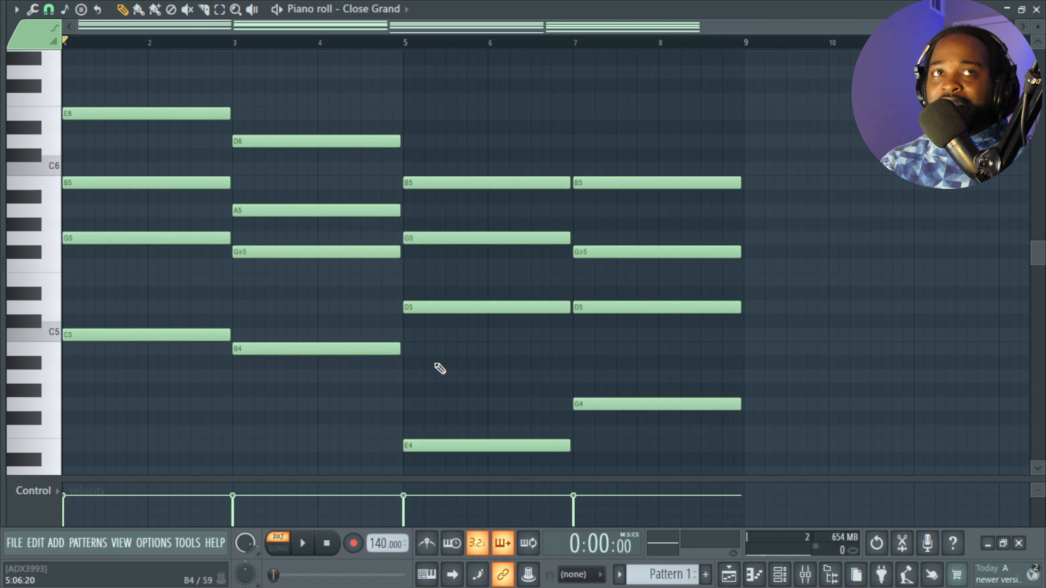
# Step: Delay the starts of G5 to 1:03:04 and B5 to about bar 1 step 5 in the first chord, keeping their ends, and play it back
pyautogui.scroll(2, 437, 367)
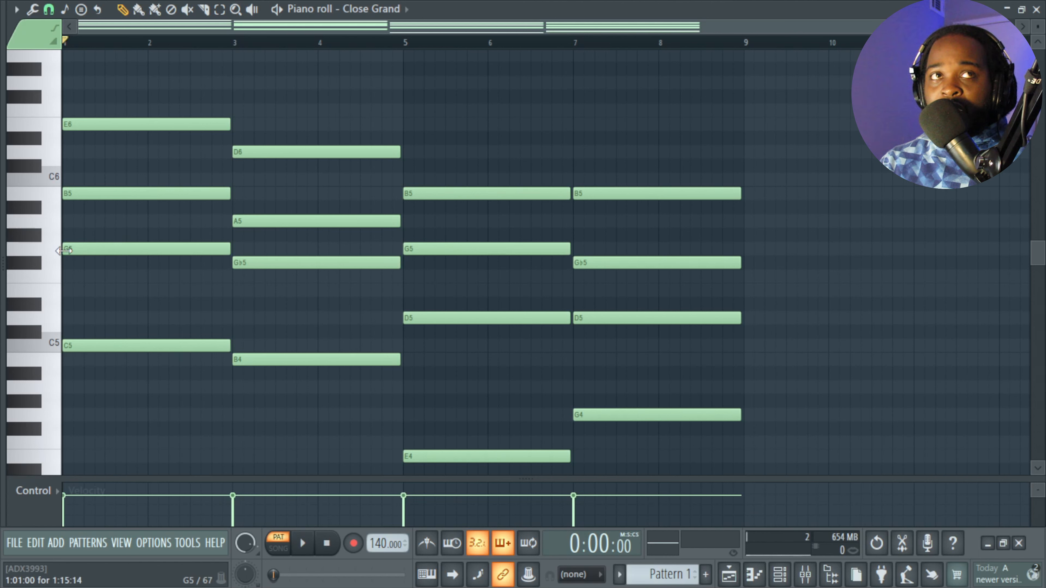
pyautogui.moveTo(67, 250); pyautogui.dragTo(78, 256)
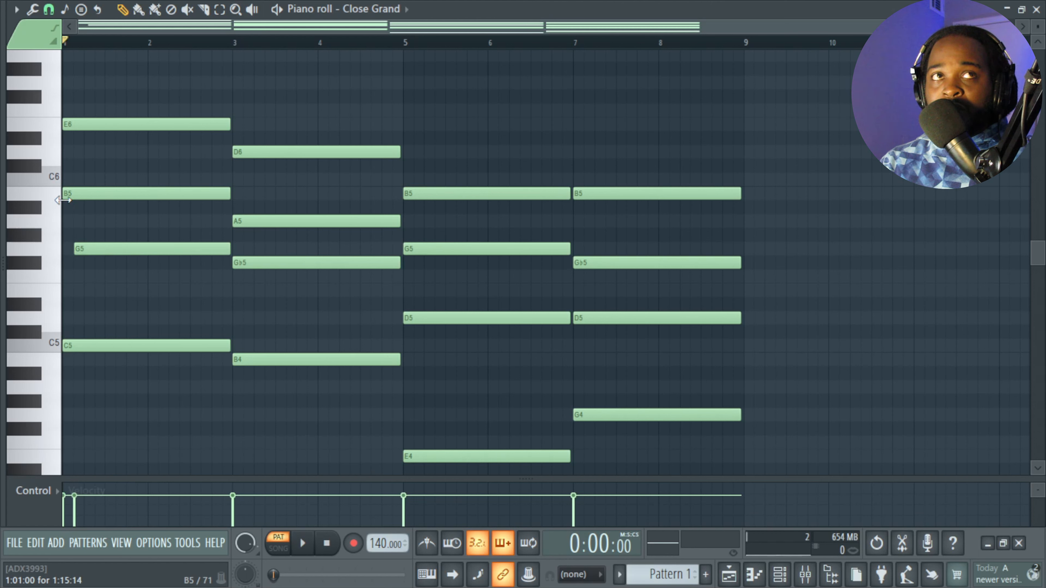
pyautogui.moveTo(66, 197); pyautogui.dragTo(84, 203)
pyautogui.press('space')
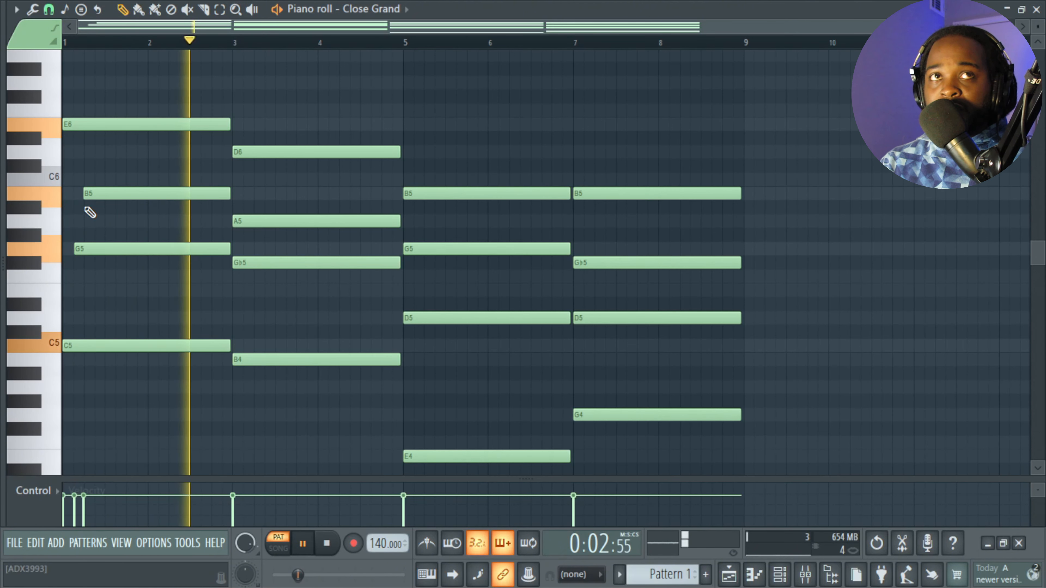
pyautogui.press('space')
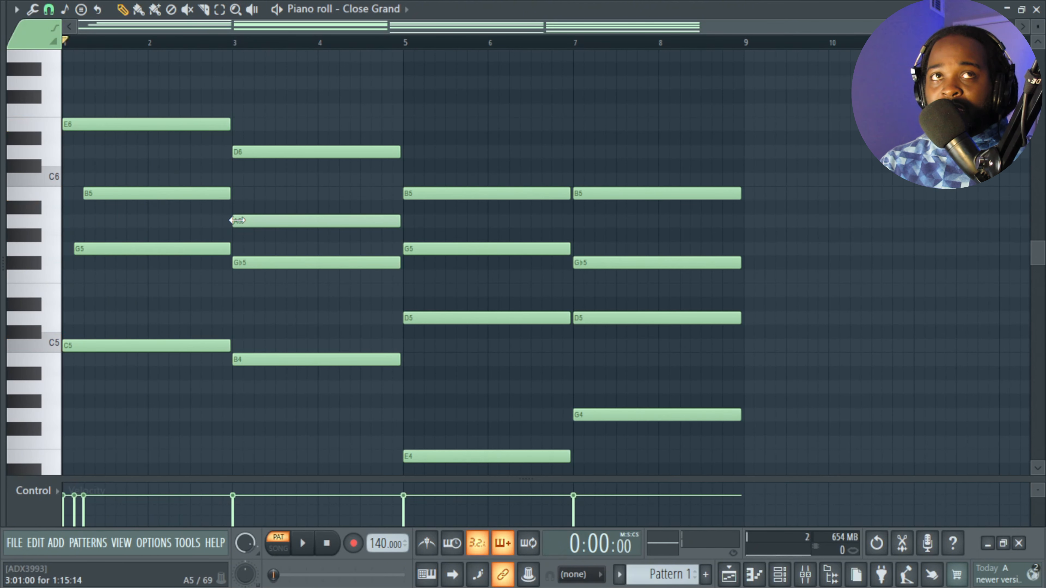
# Step: Start G♭5 in the second chord at 3:02:14 and A5 at about bar 3 step 5, then play the whole progression
pyautogui.moveTo(238, 221); pyautogui.dragTo(248, 222)
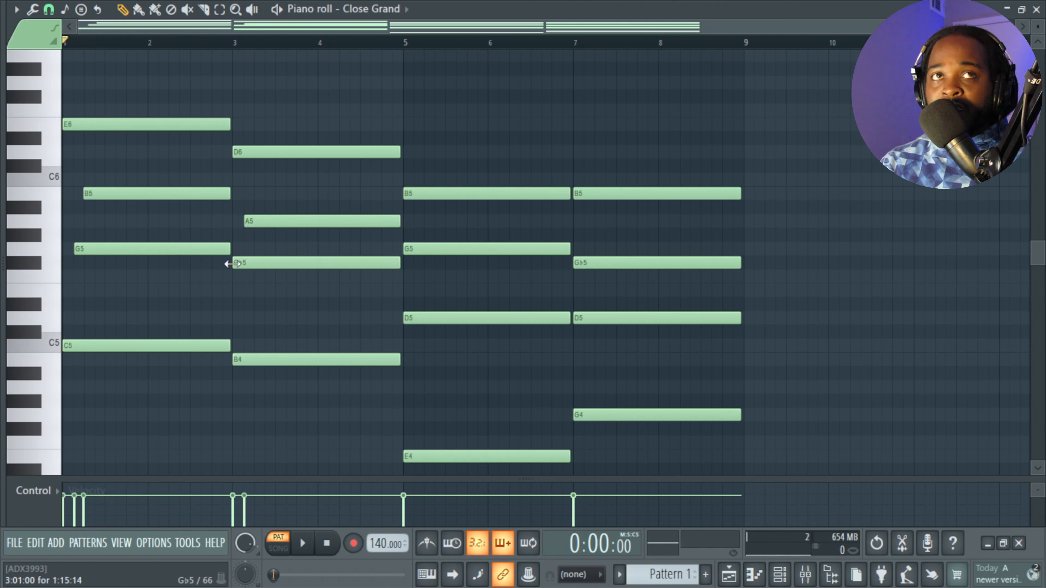
pyautogui.moveTo(234, 263); pyautogui.dragTo(241, 269)
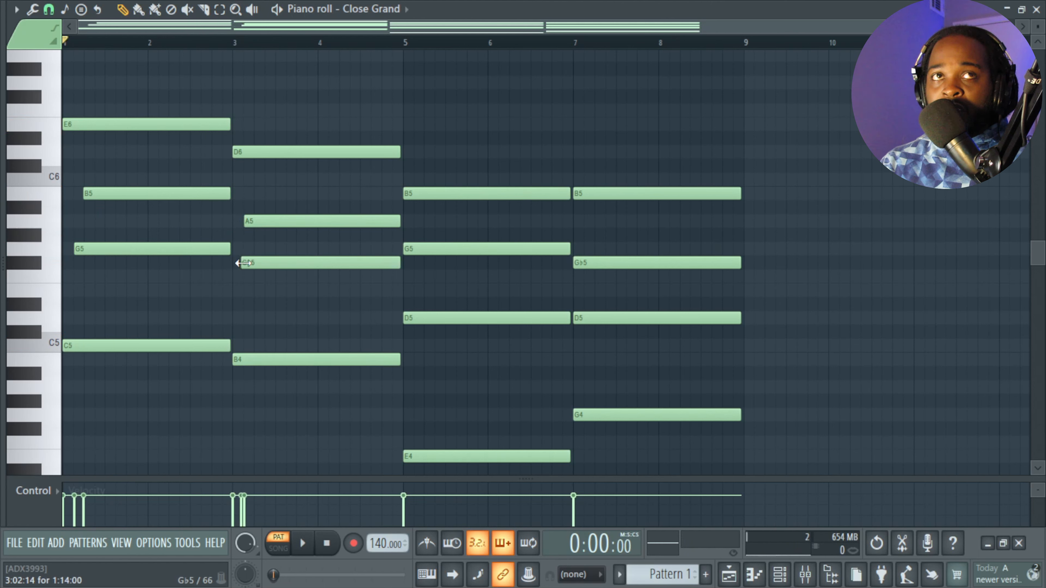
pyautogui.moveTo(243, 221); pyautogui.dragTo(255, 224)
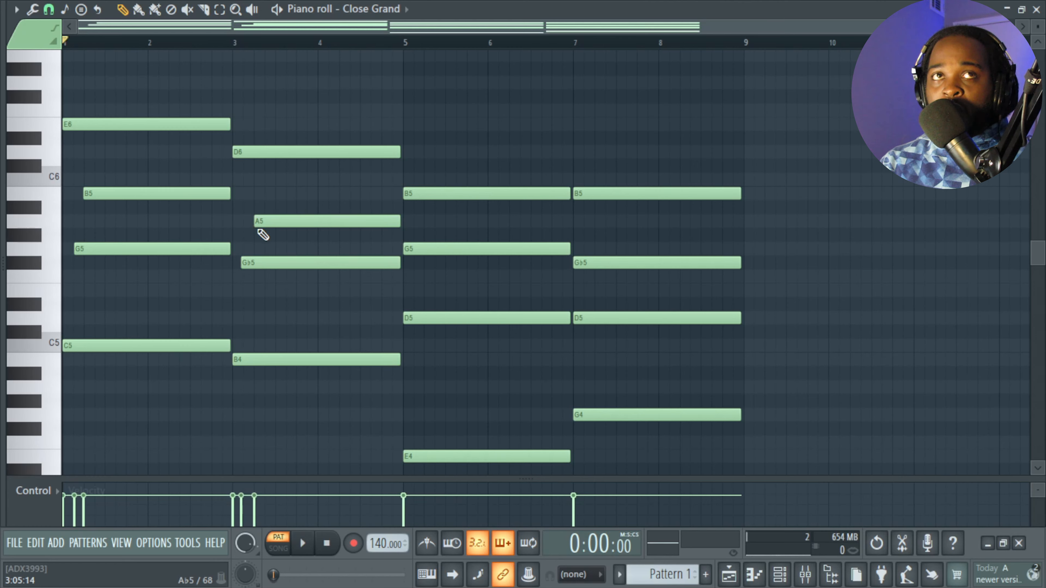
pyautogui.press('space')
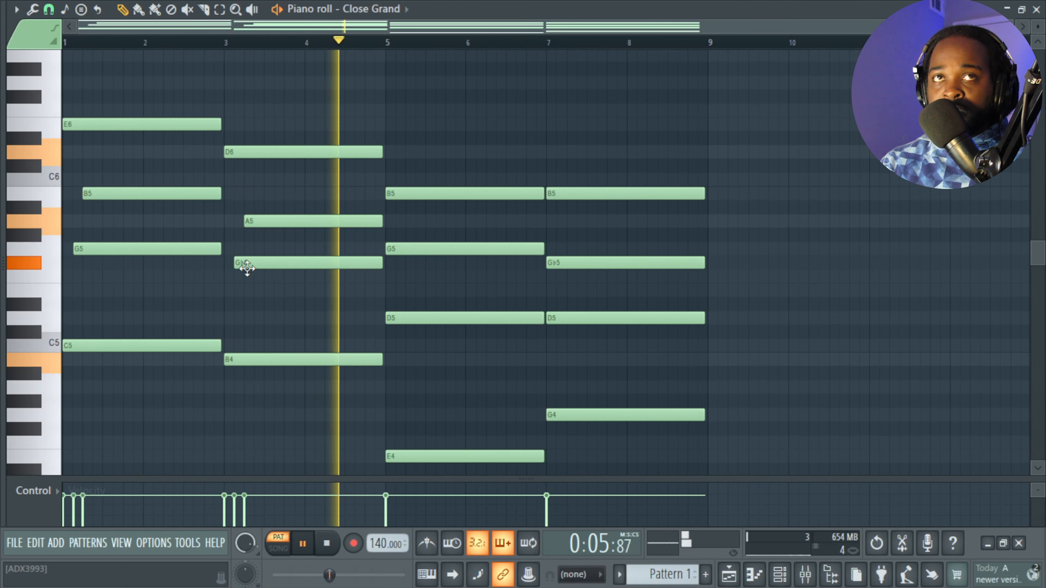
pyautogui.scroll(-1, 416, 271)
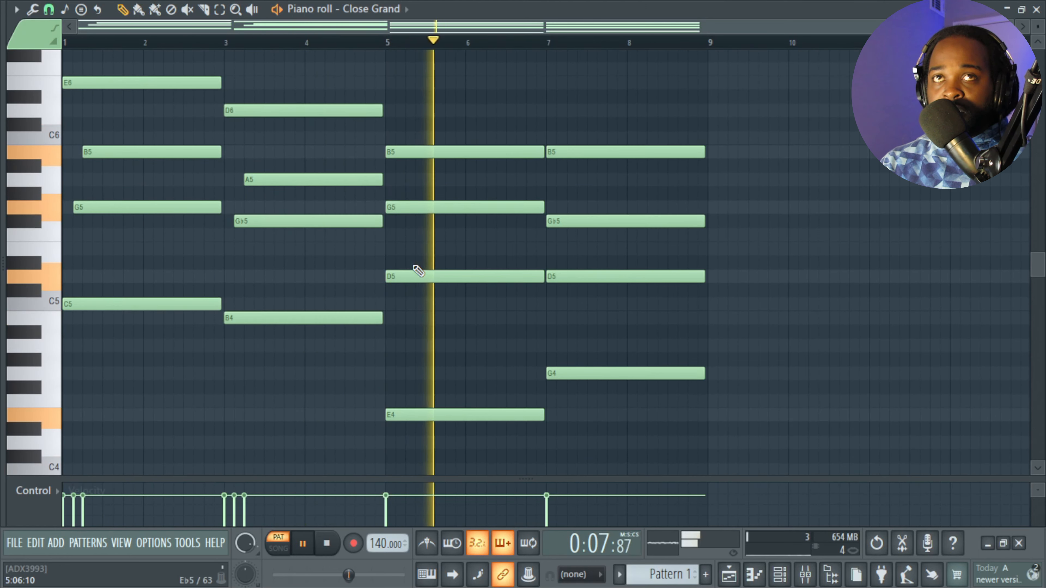
pyautogui.scroll(1, 417, 271)
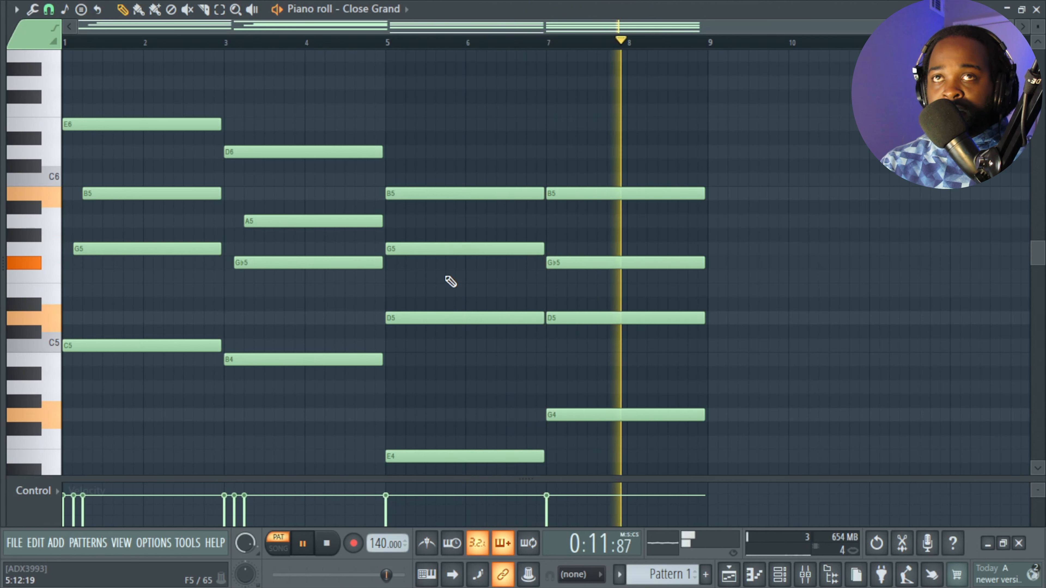
pyautogui.press('space')
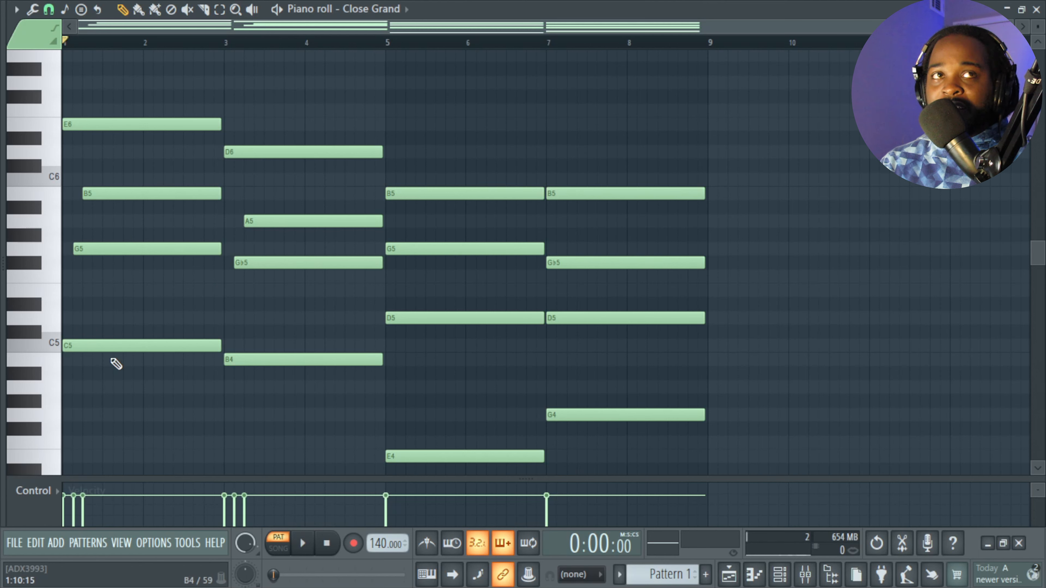
# Step: Audition the first chord's stacked thirds on the piano keys, from C5 through E5, G5 and B5 up to D6
pyautogui.moveTo(116, 364); pyautogui.dragTo(122, 99)
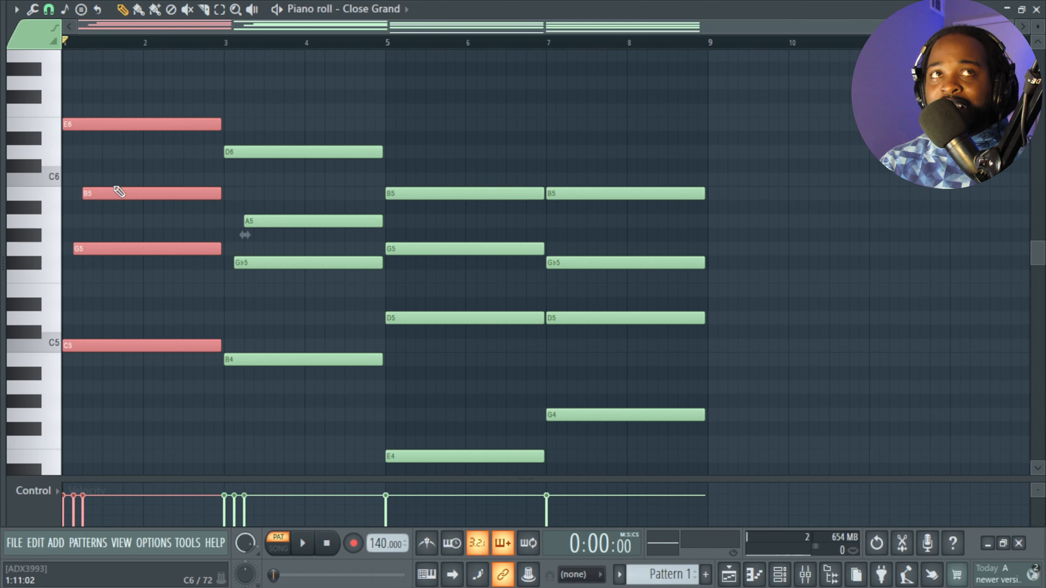
pyautogui.click(128, 165)
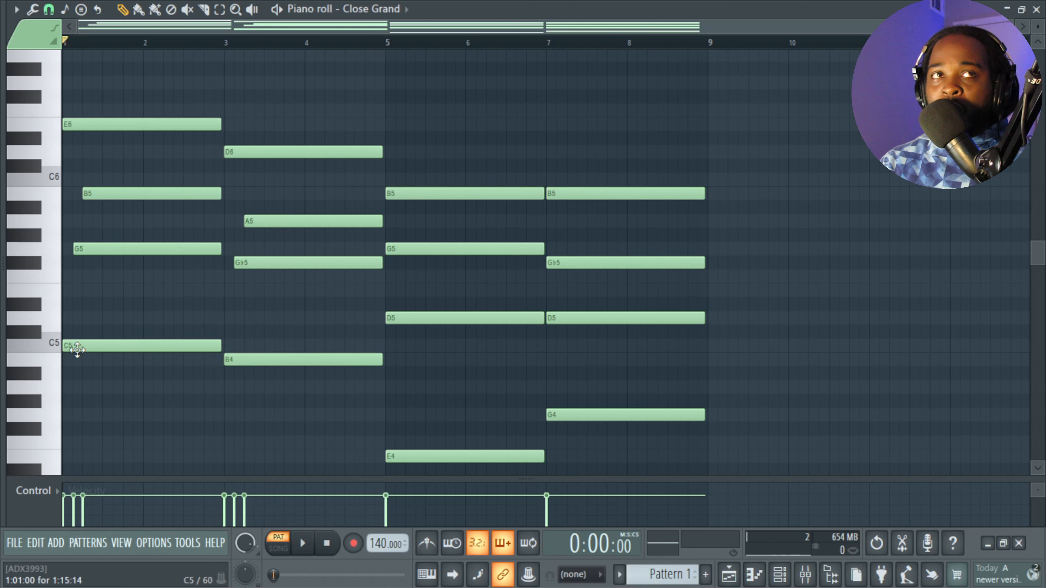
pyautogui.click(54, 344)
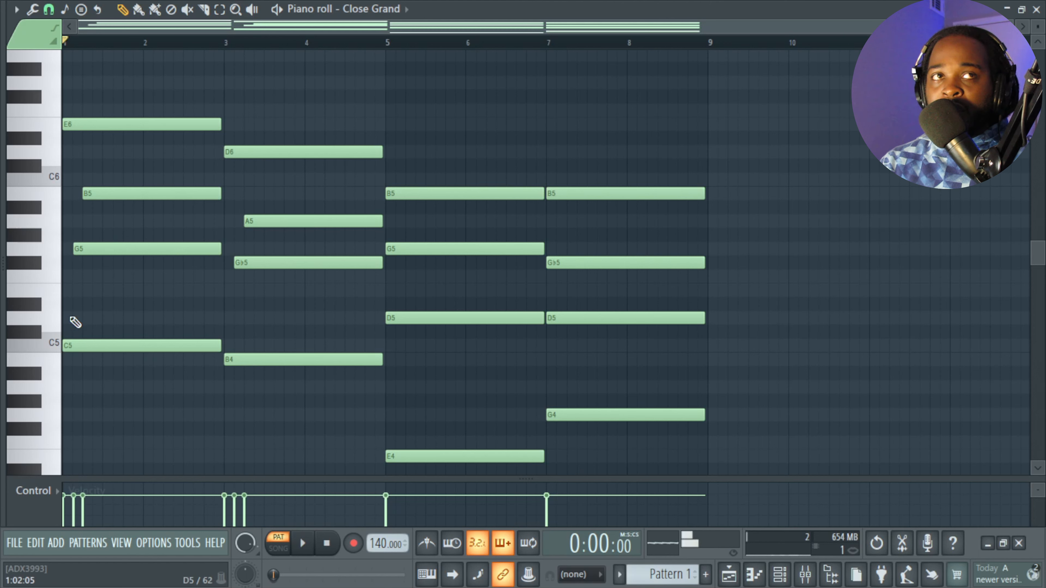
pyautogui.click(56, 304)
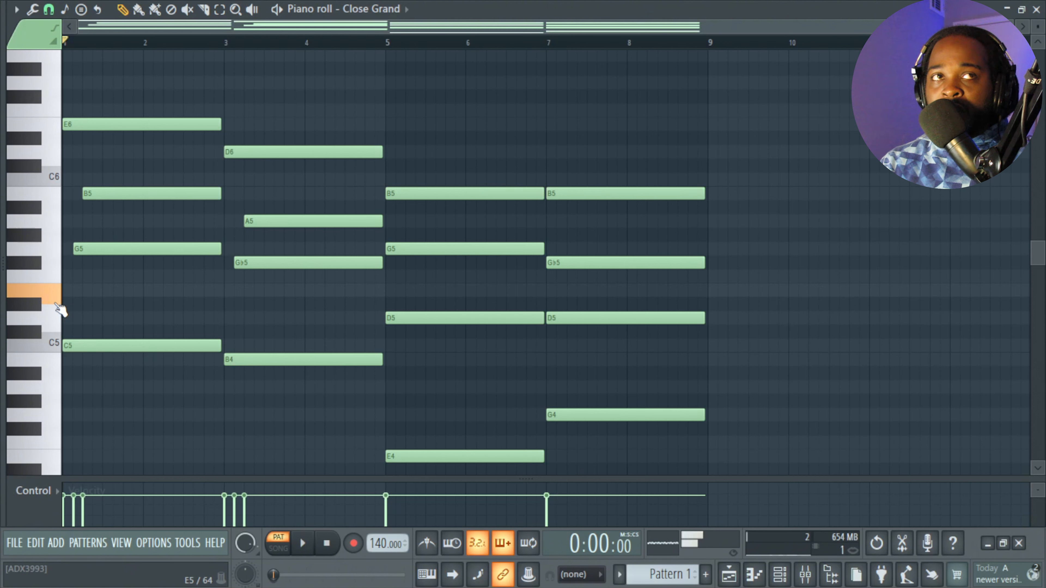
pyautogui.click(56, 249)
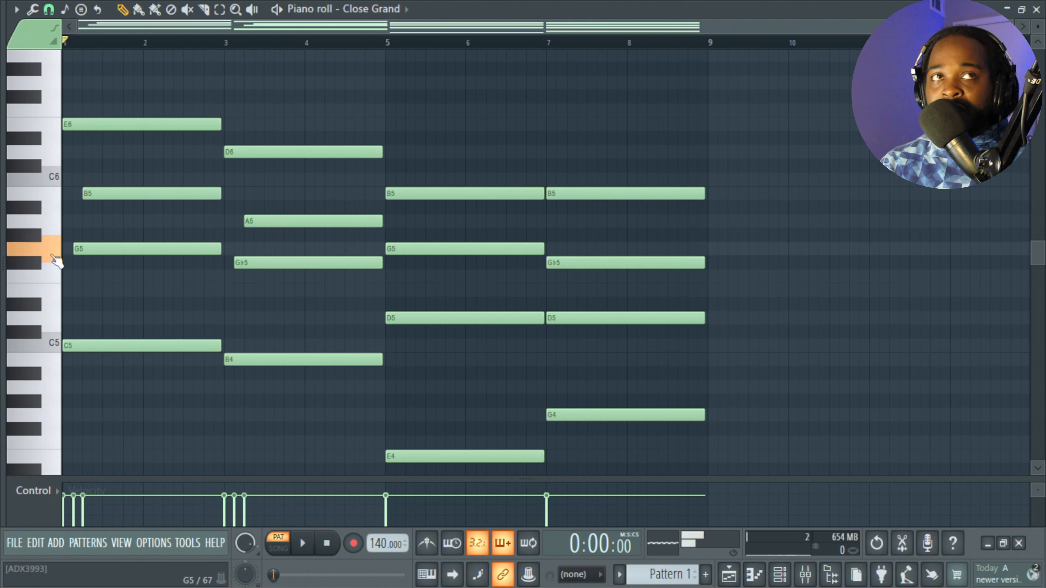
pyautogui.click(57, 221)
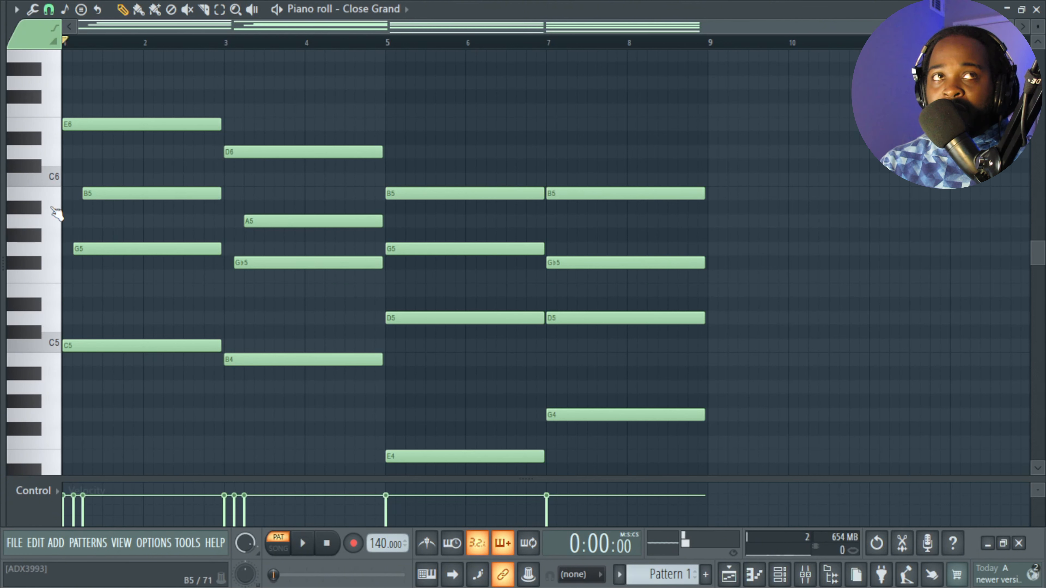
pyautogui.click(58, 205)
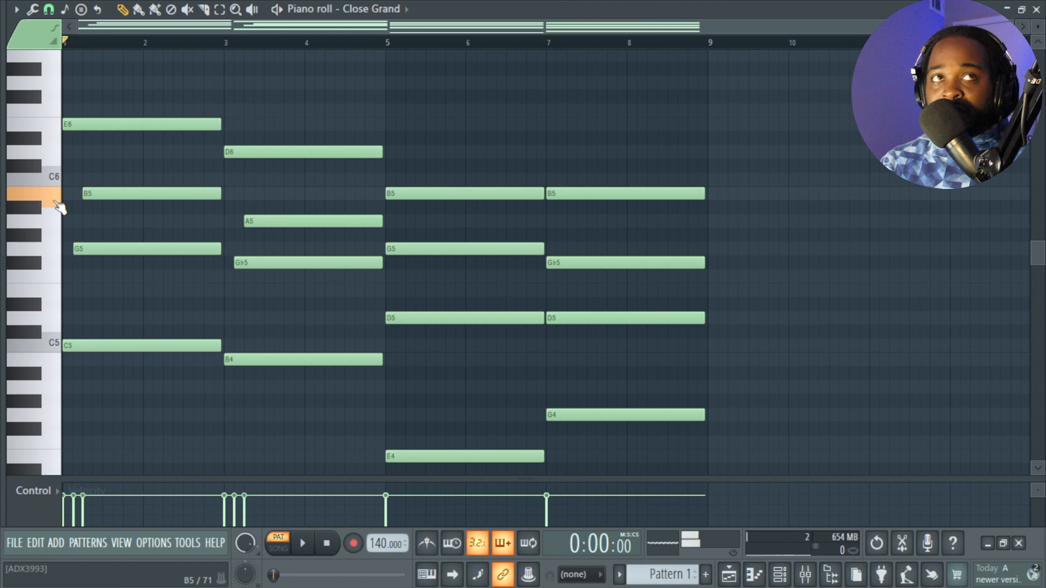
pyautogui.click(57, 155)
# Step: Add a D6 note to the first chord, starting it in line with the delayed G5, and play the chord
pyautogui.click(79, 153)
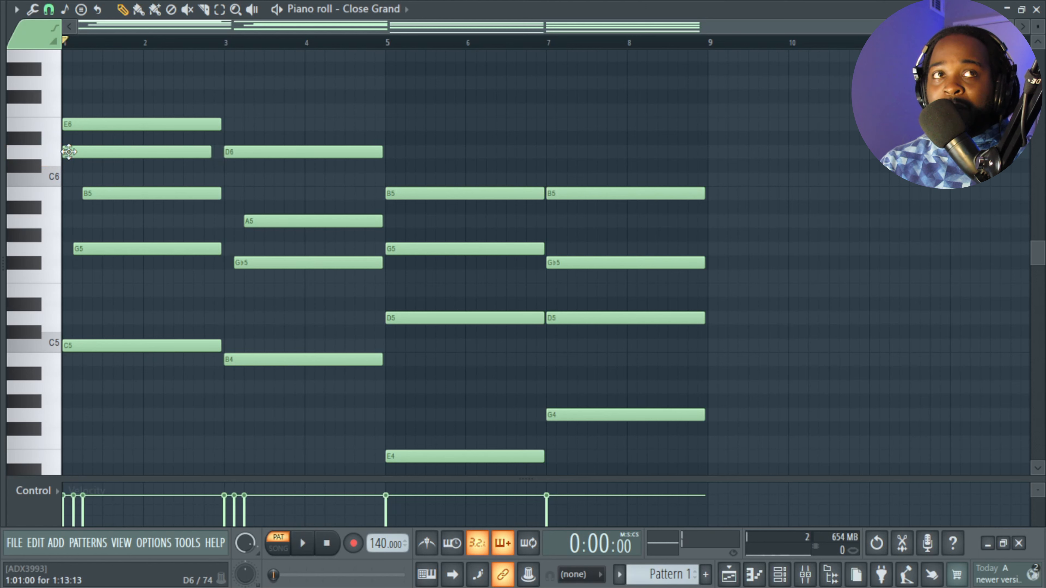
pyautogui.moveTo(67, 152); pyautogui.dragTo(77, 153)
pyautogui.scroll(5, 74, 177)
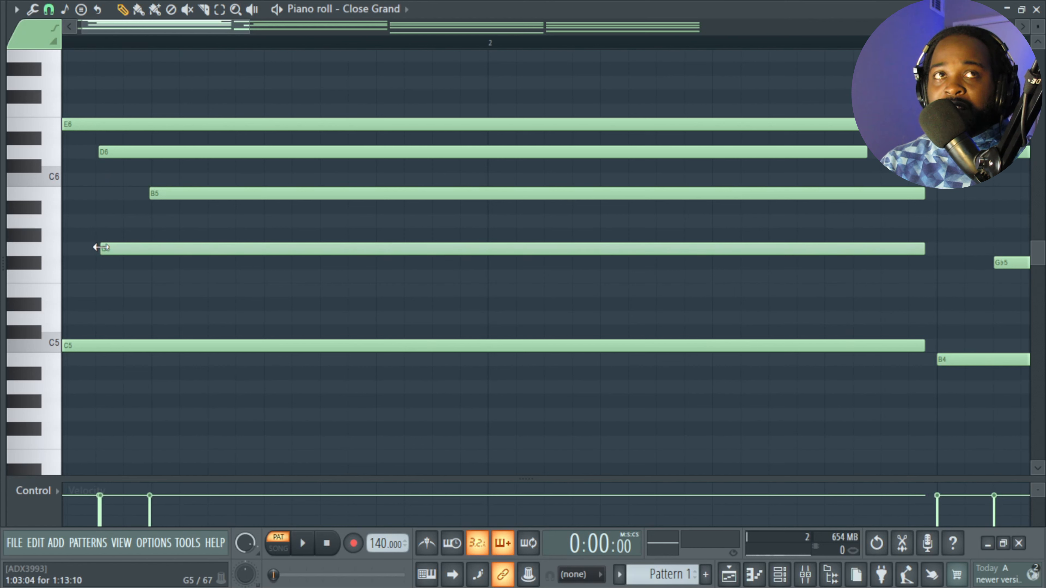
pyautogui.press('space')
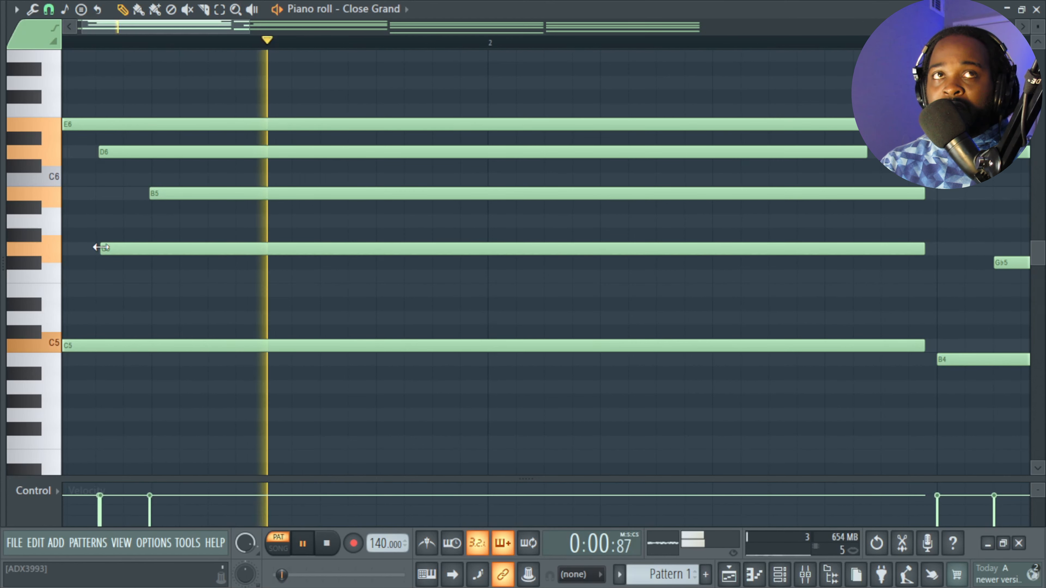
pyautogui.press('space')
# Step: Start the first chord's B5 at 1:06:22, ending with the chord, and the second chord's A5 at 3:07:01, playing back after each change
pyautogui.moveTo(206, 194); pyautogui.dragTo(255, 193)
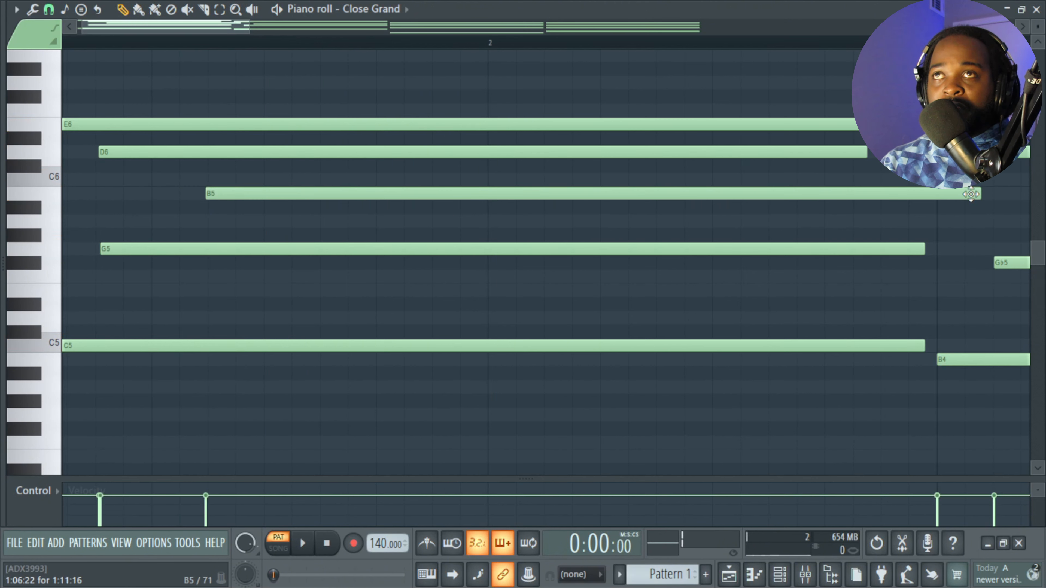
pyautogui.press('space')
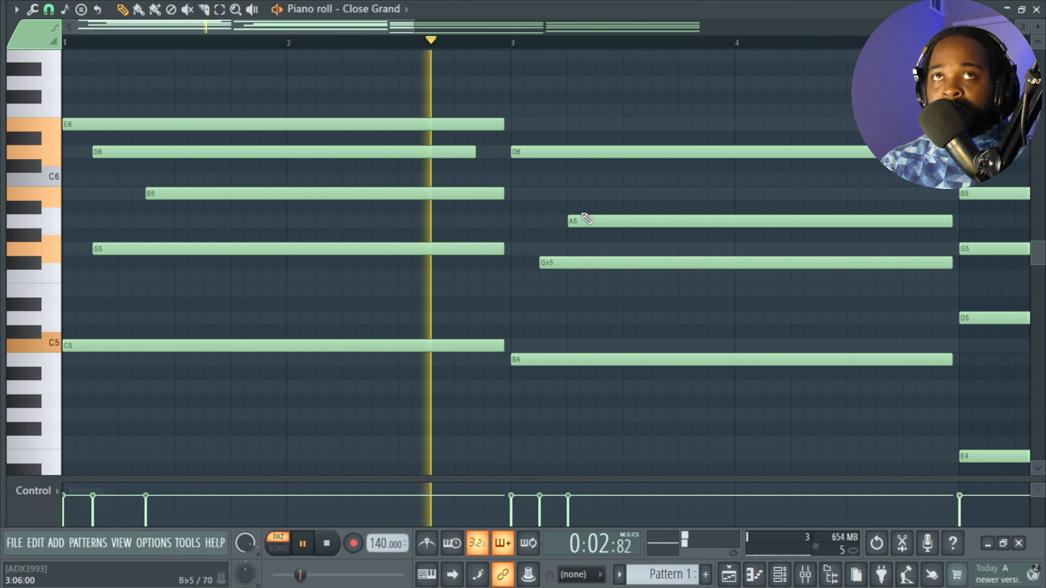
pyautogui.press('space')
pyautogui.moveTo(568, 226); pyautogui.dragTo(596, 227)
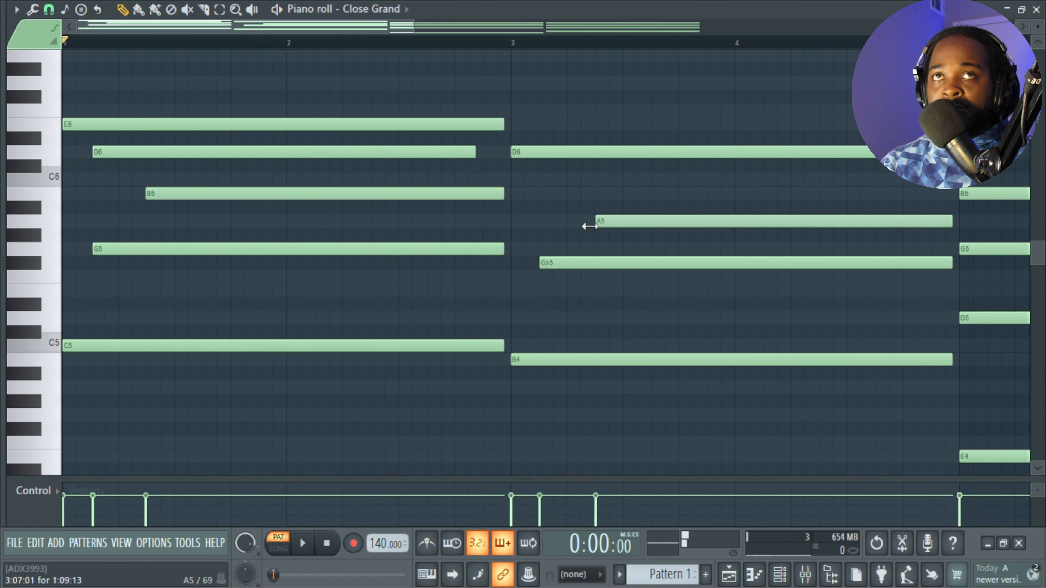
pyautogui.press('space')
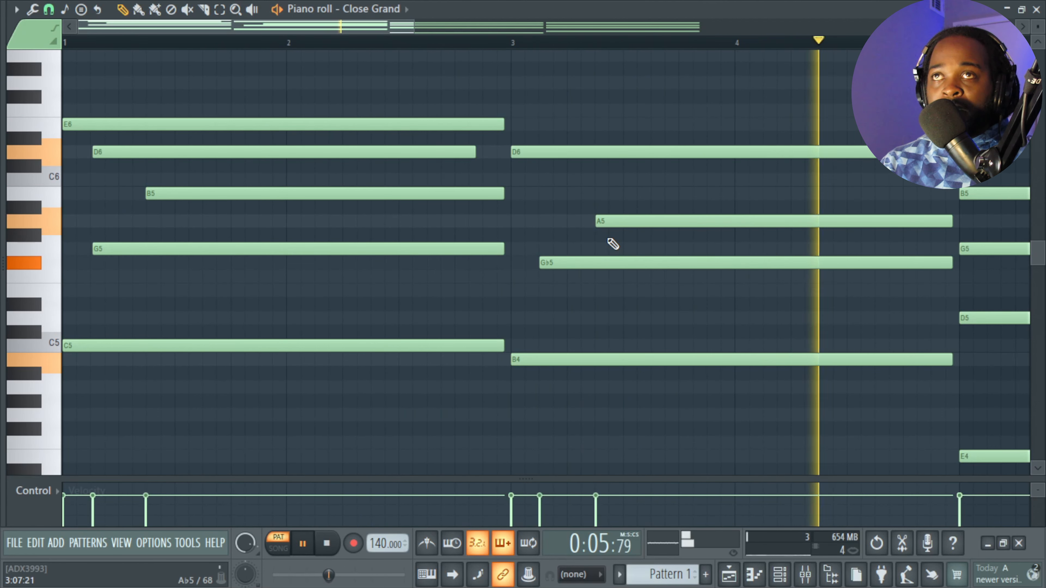
pyautogui.scroll(-2, 608, 240)
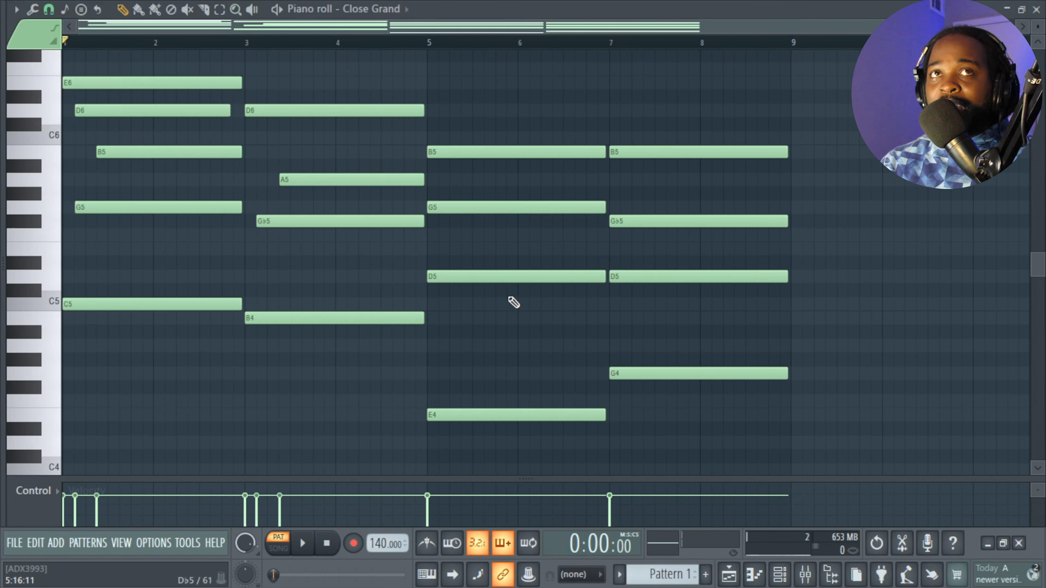
# Step: Add a D5 note to the second chord and place its start at 3:13:00
pyautogui.moveTo(298, 373); pyautogui.dragTo(306, 101)
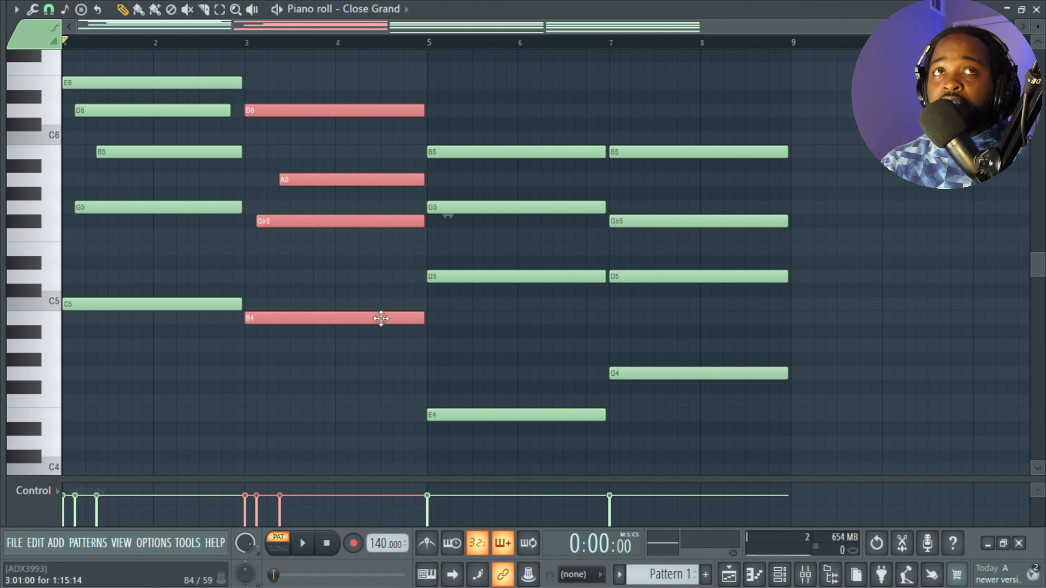
pyautogui.click(346, 306)
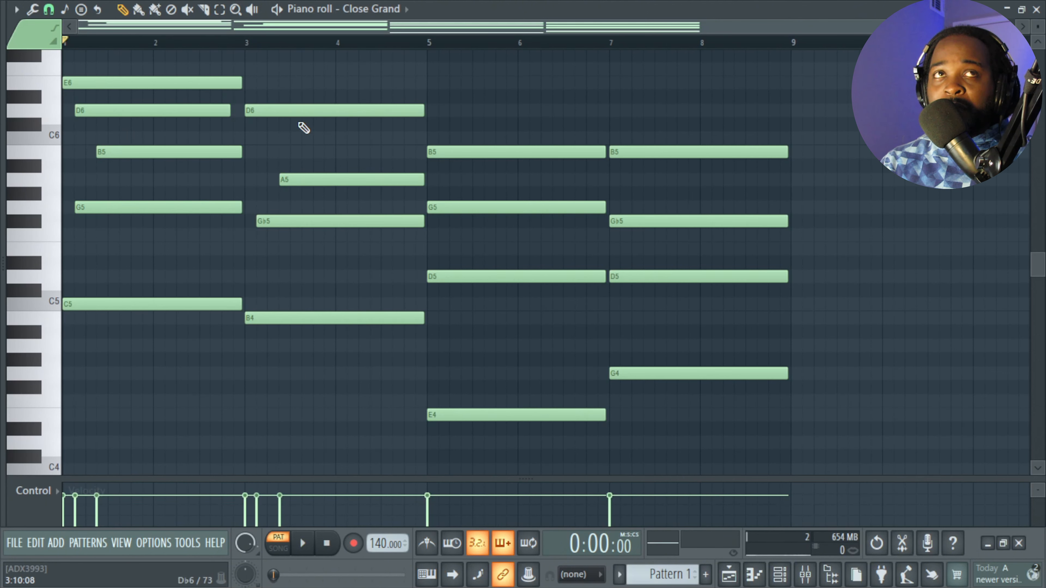
pyautogui.click(284, 275)
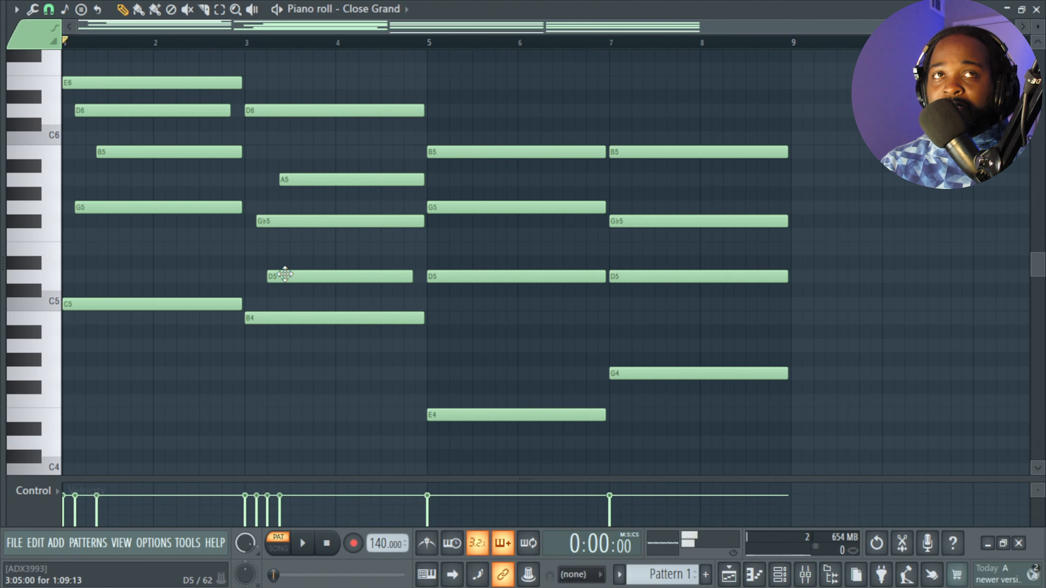
pyautogui.moveTo(308, 281); pyautogui.dragTo(315, 283)
pyautogui.scroll(2, 278, 282)
pyautogui.scroll(-3, 283, 287)
# Step: Play the progression and shorten the second chord's D5 note to end where the third chord begins
pyautogui.press('space')
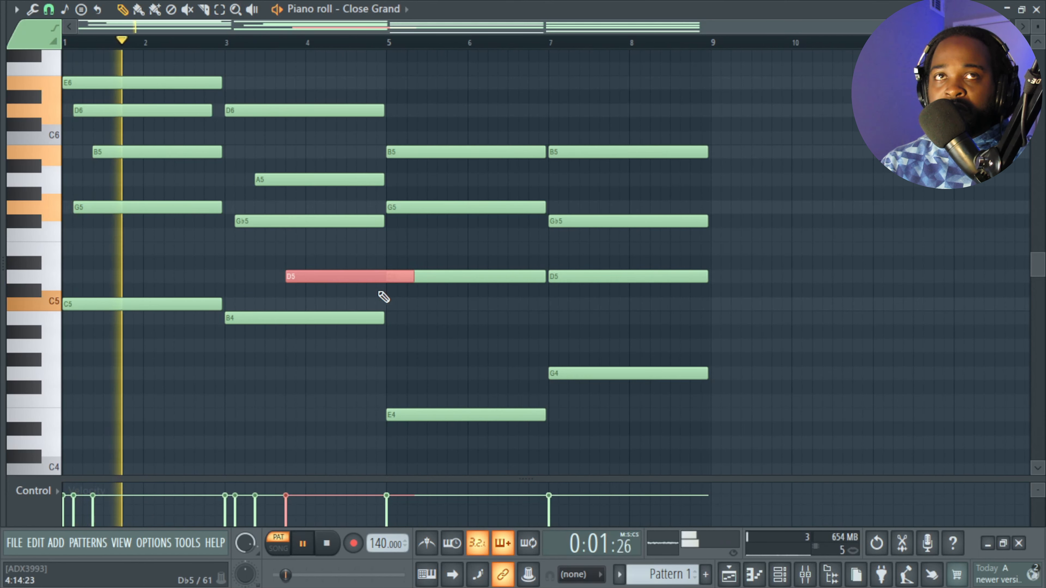
pyautogui.moveTo(413, 277); pyautogui.dragTo(385, 276)
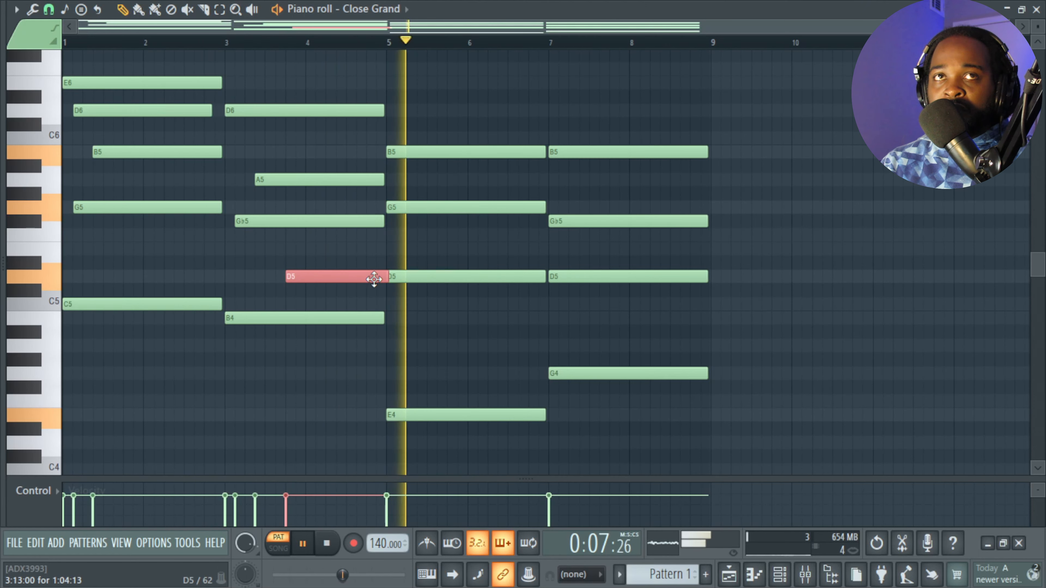
pyautogui.press('space')
pyautogui.scroll(4, 383, 279)
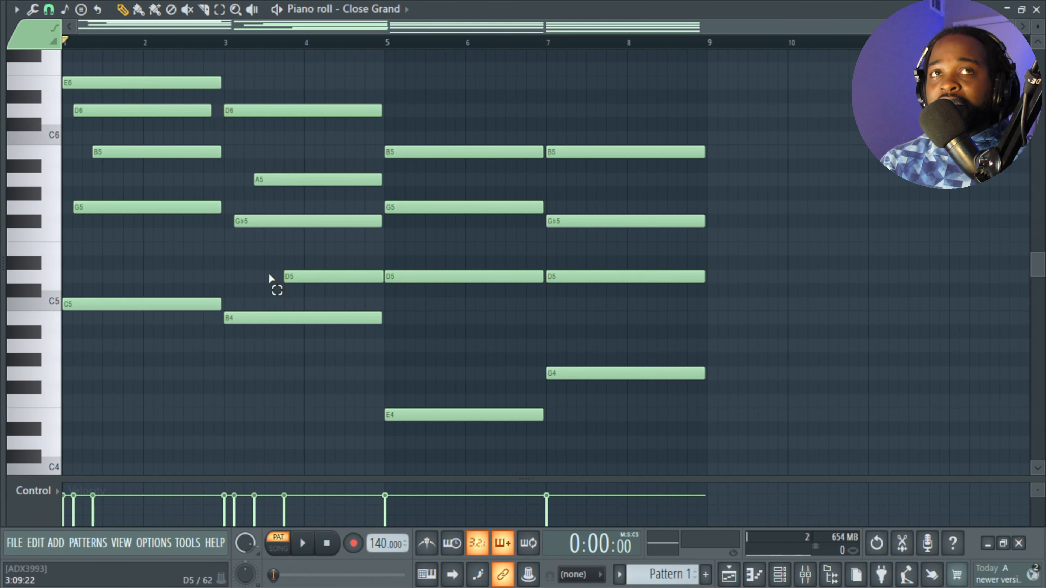
pyautogui.moveTo(270, 275); pyautogui.dragTo(436, 275)
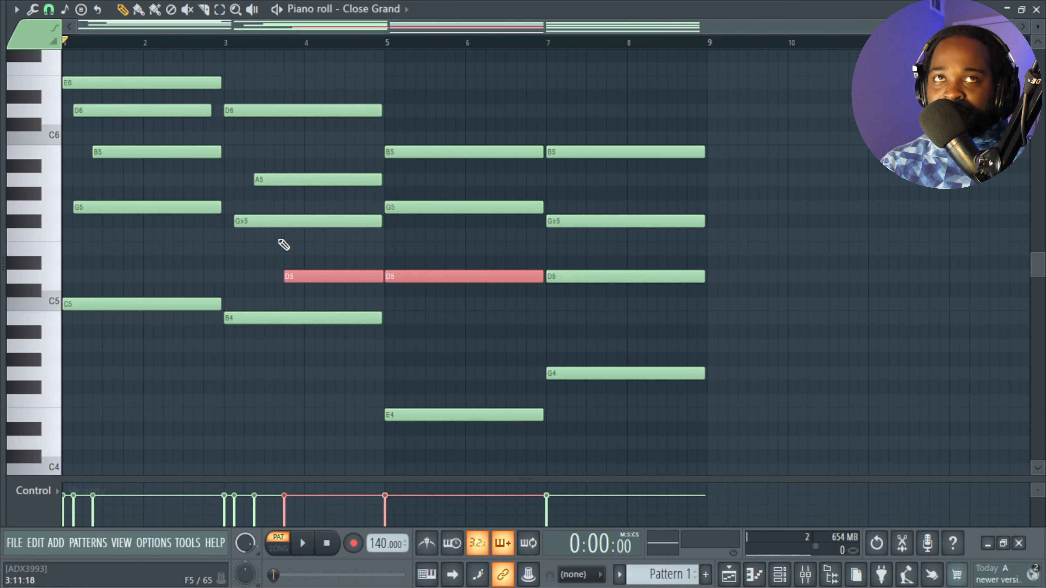
pyautogui.hotkey('ctrl', 'd')
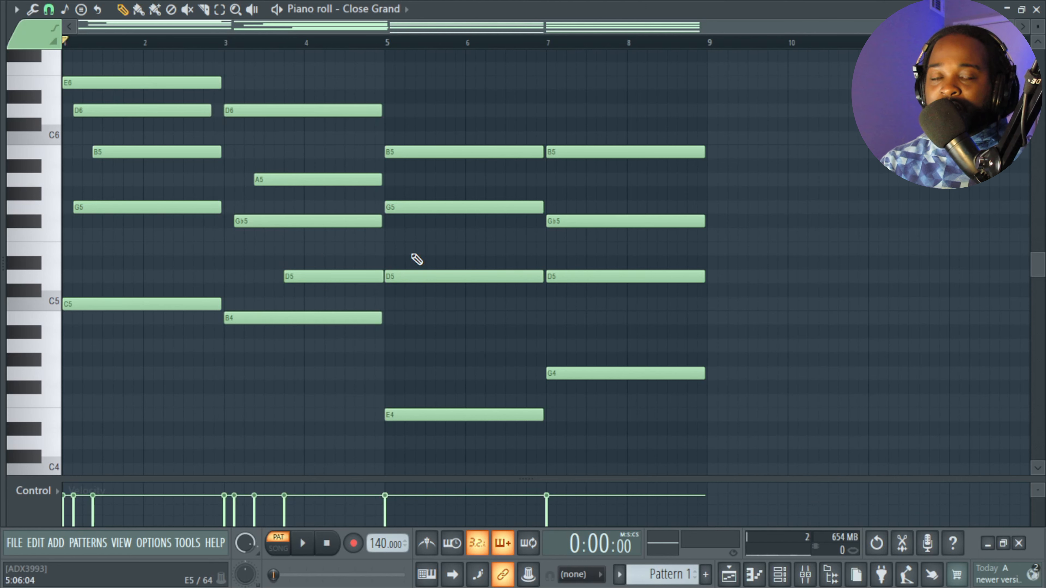
pyautogui.scroll(3, 332, 281)
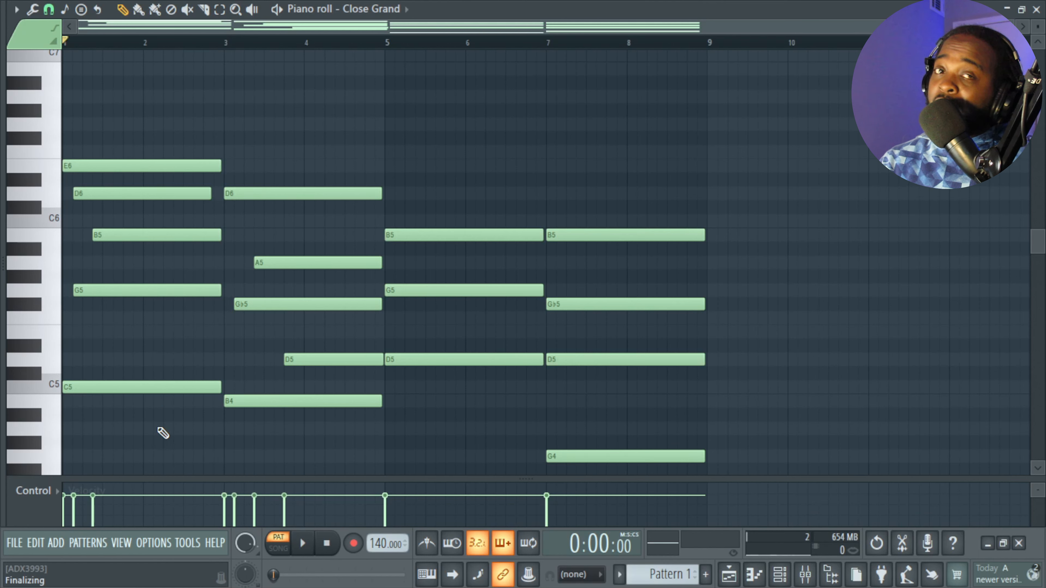
# Step: Slightly randomize the note velocities of the first chord, and do the same for each of the remaining chords
pyautogui.moveTo(161, 436); pyautogui.dragTo(145, 132)
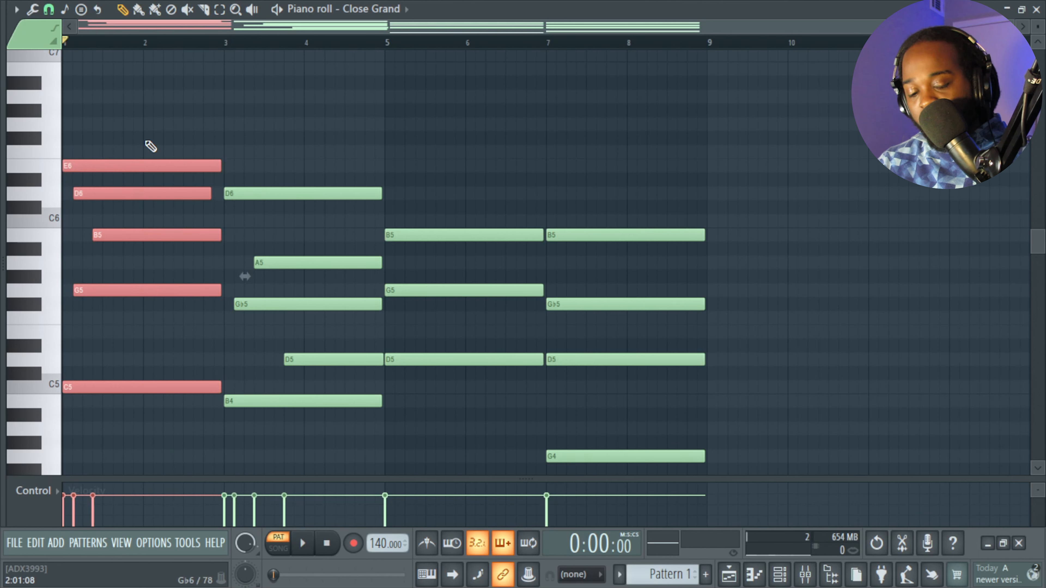
pyautogui.hotkey('alt', 'r')
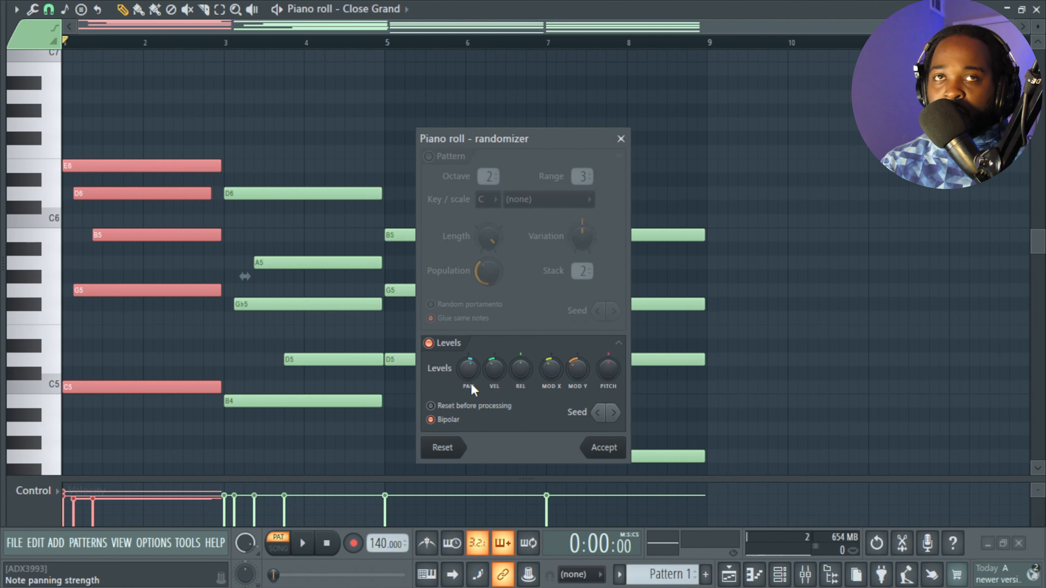
pyautogui.moveTo(494, 369); pyautogui.dragTo(494, 385)
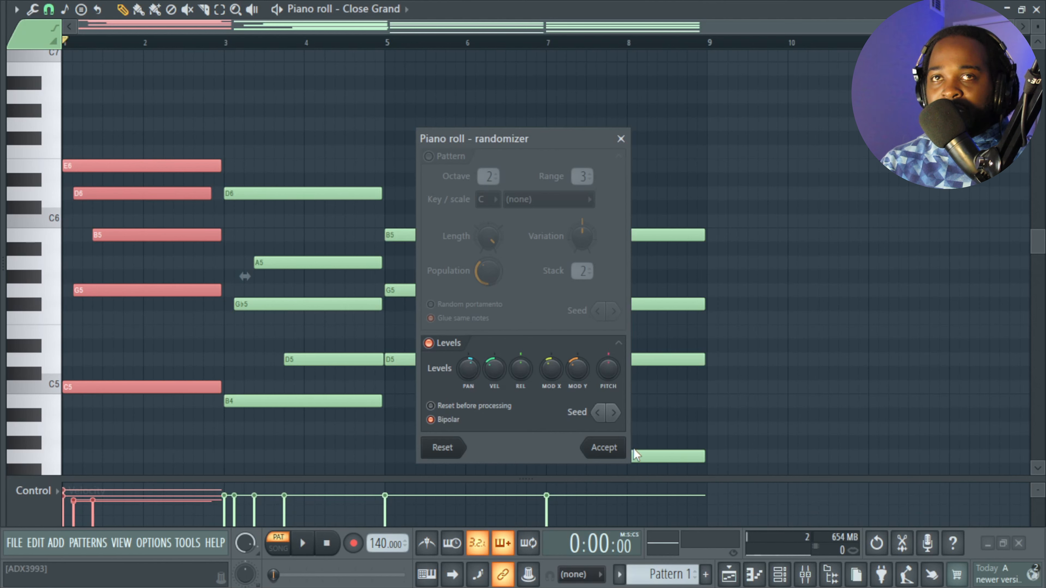
pyautogui.click(611, 450)
pyautogui.moveTo(304, 448); pyautogui.dragTo(327, 230)
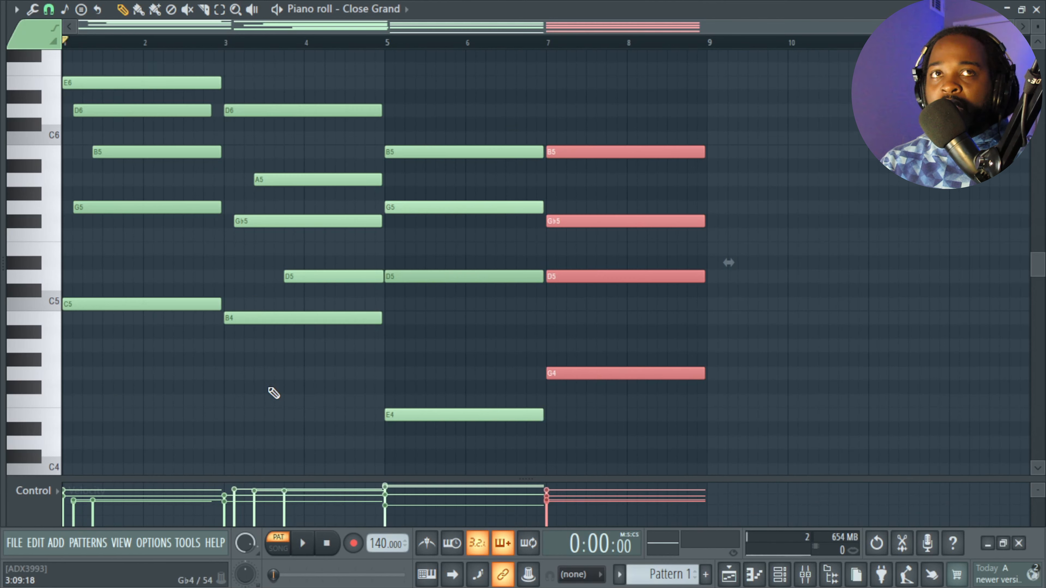
# Step: Slightly lower the velocities of all notes in the first two chords, deselect them and play the progression
pyautogui.moveTo(329, 396)
pyautogui.mouseDown()
pyautogui.moveTo(276, 322)
pyautogui.moveTo(173, 90)
pyautogui.mouseUp()
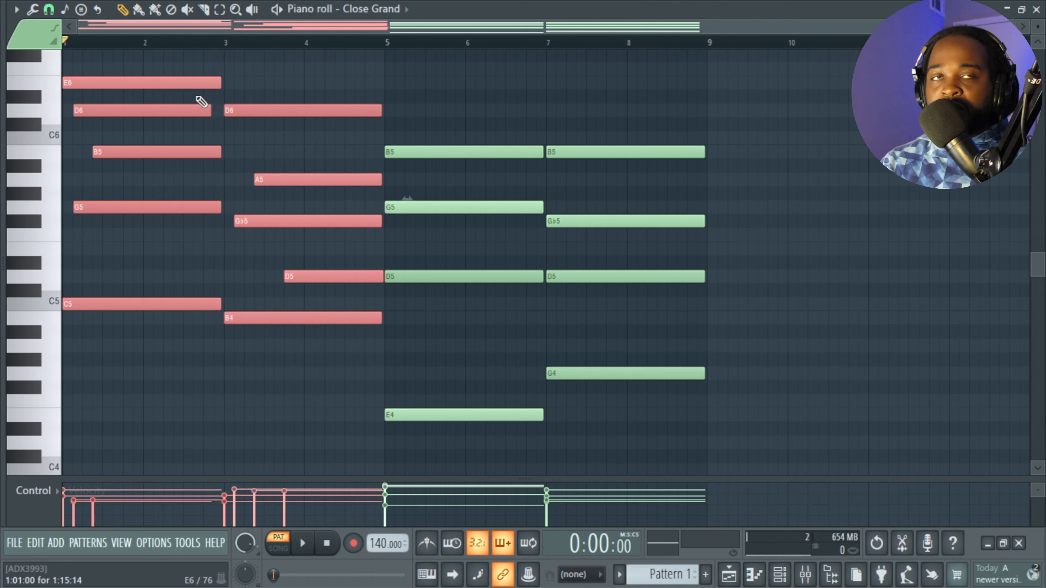
pyautogui.scroll(-2, 295, 203)
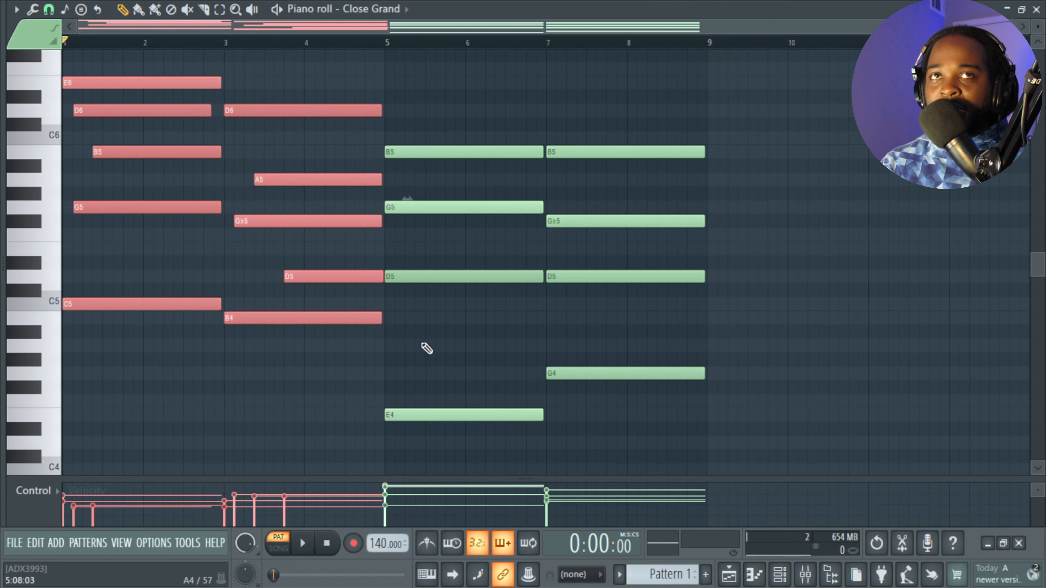
pyautogui.keyDown('alt'); pyautogui.rightClick(459, 317); pyautogui.keyUp('alt')
pyautogui.keyDown('alt'); pyautogui.rightClick(627, 320); pyautogui.keyUp('alt')
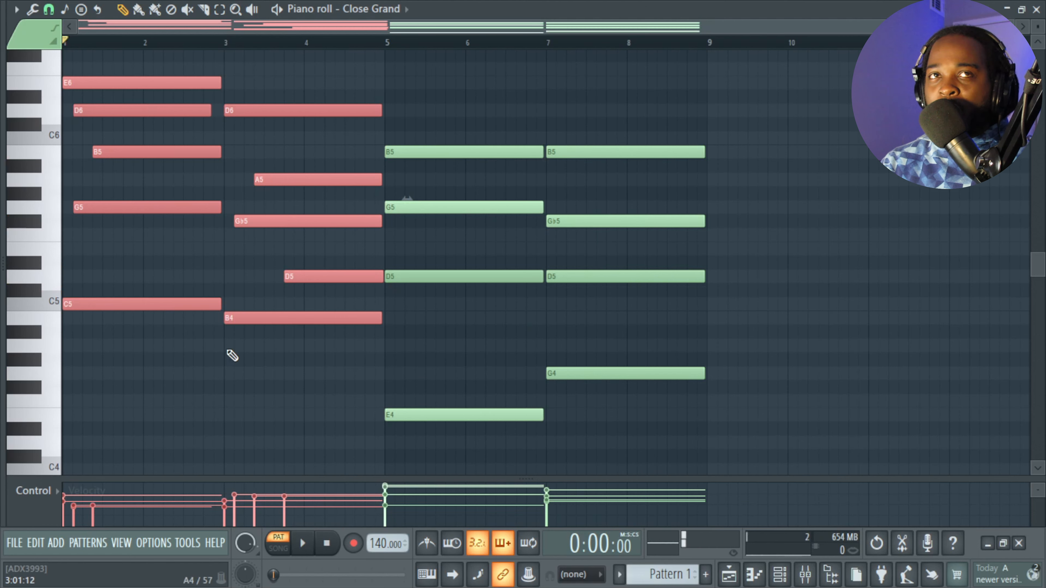
pyautogui.scroll(3, 227, 356)
pyautogui.scroll(-1, 249, 415)
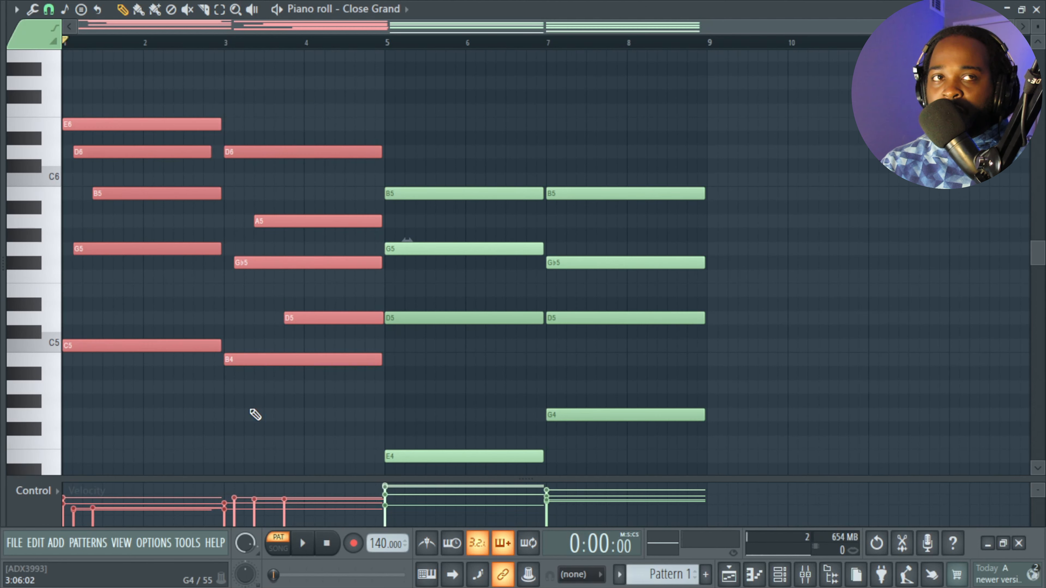
pyautogui.press('space')
pyautogui.hotkey('ctrl', 'd')
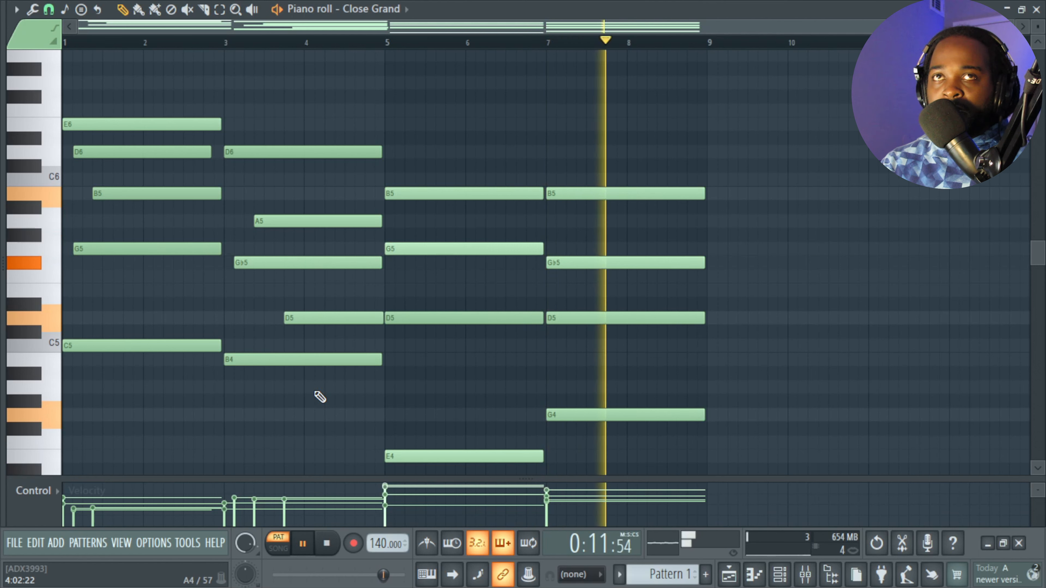
pyautogui.press('space')
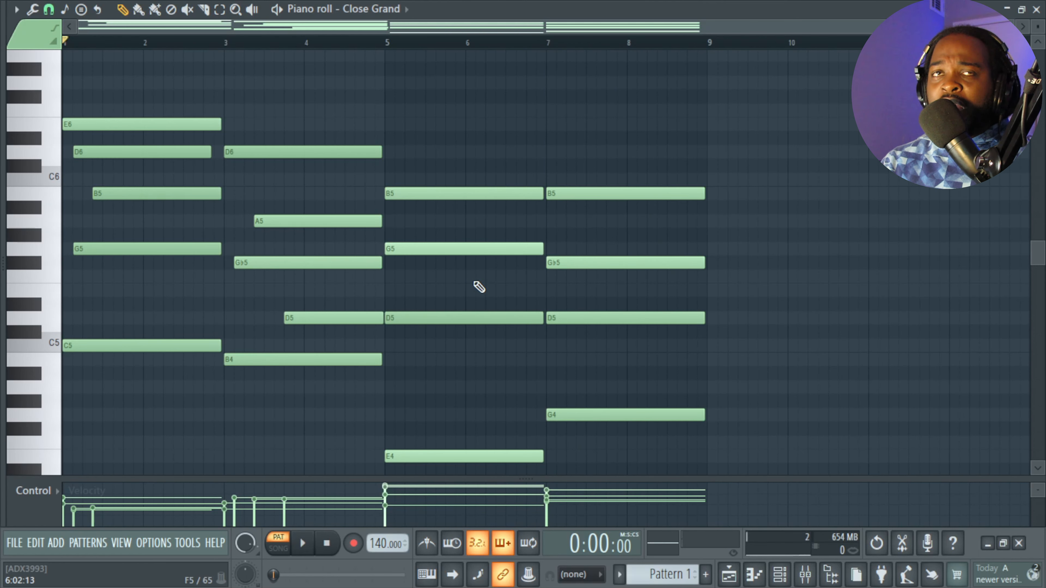
# Step: Slice the third chord's G5 note about a quarter of the way into bar 6 and play from bar 5
pyautogui.press('c')
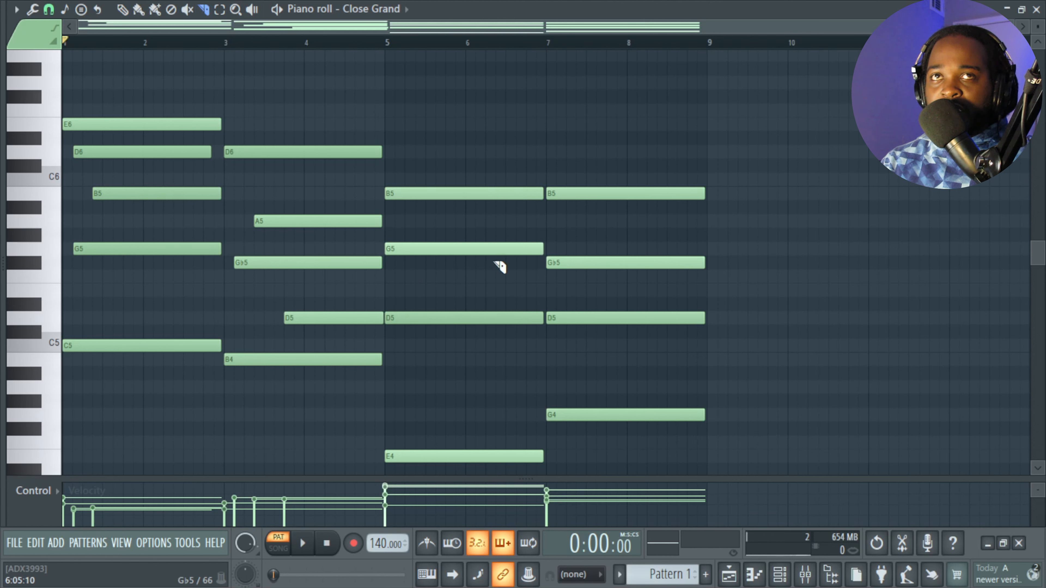
pyautogui.click(480, 249)
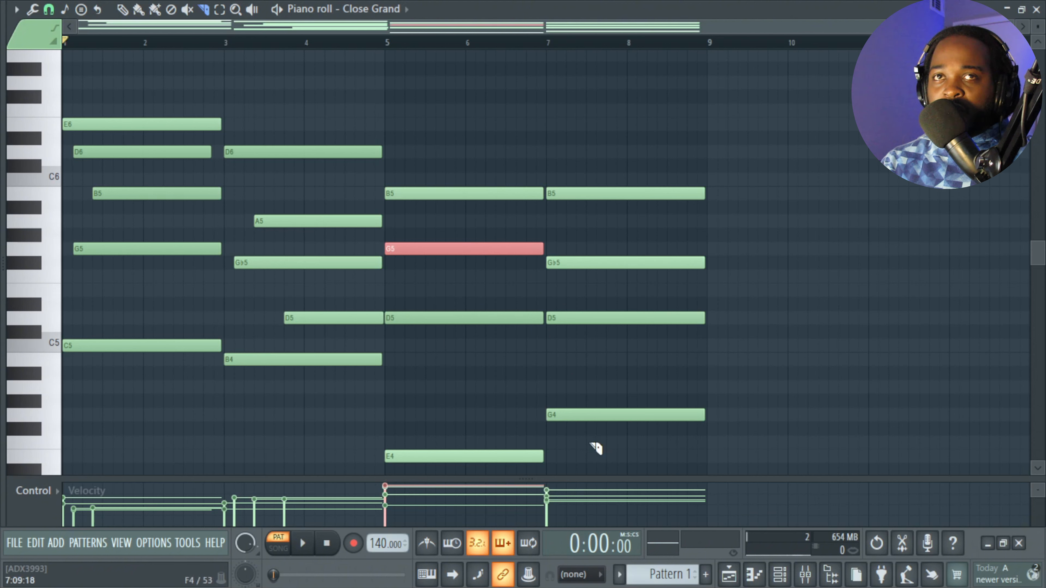
pyautogui.click(594, 415)
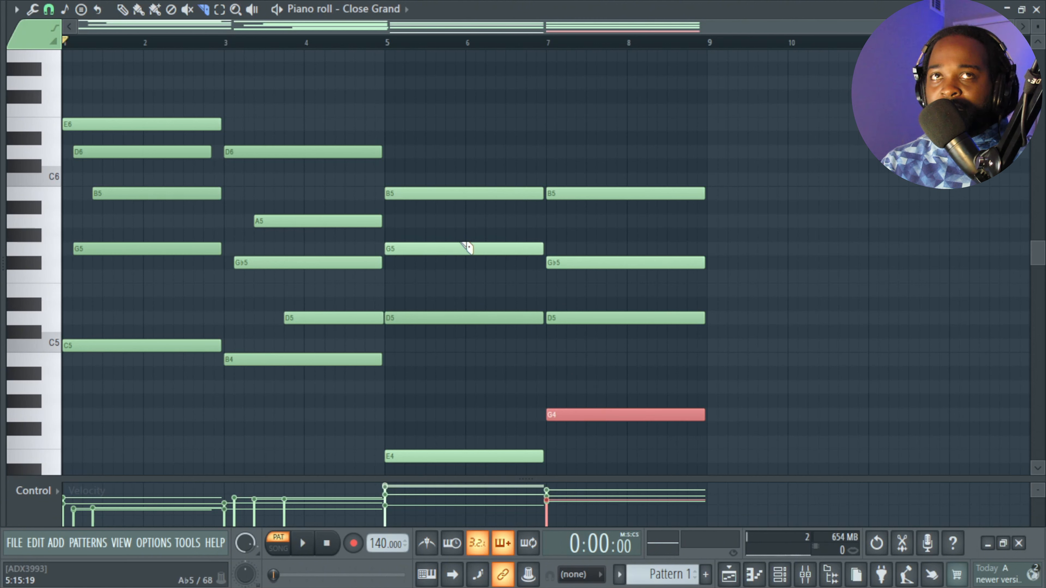
pyautogui.moveTo(486, 238); pyautogui.dragTo(485, 275)
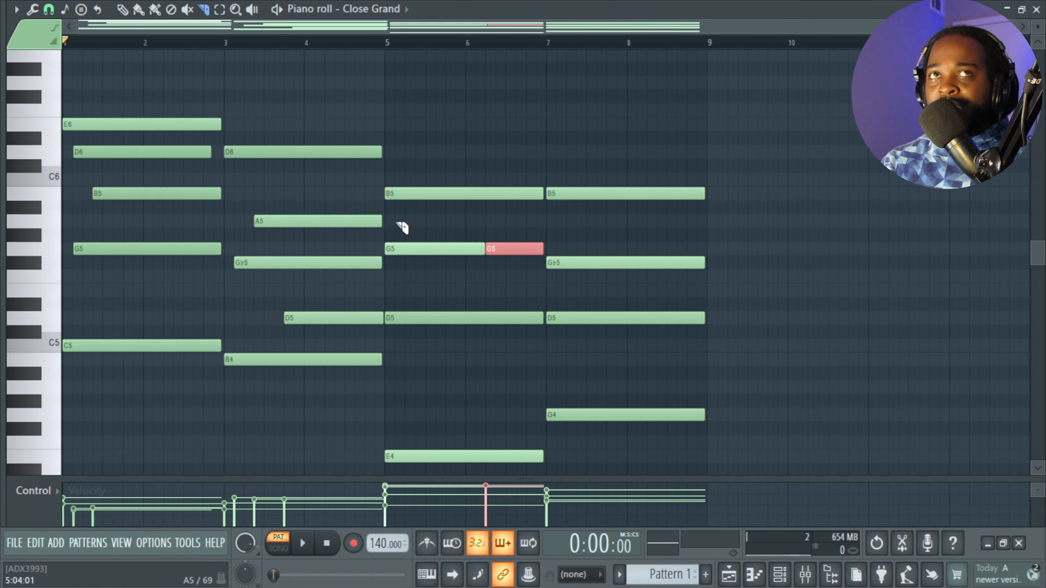
pyautogui.click(392, 40)
pyautogui.press('space')
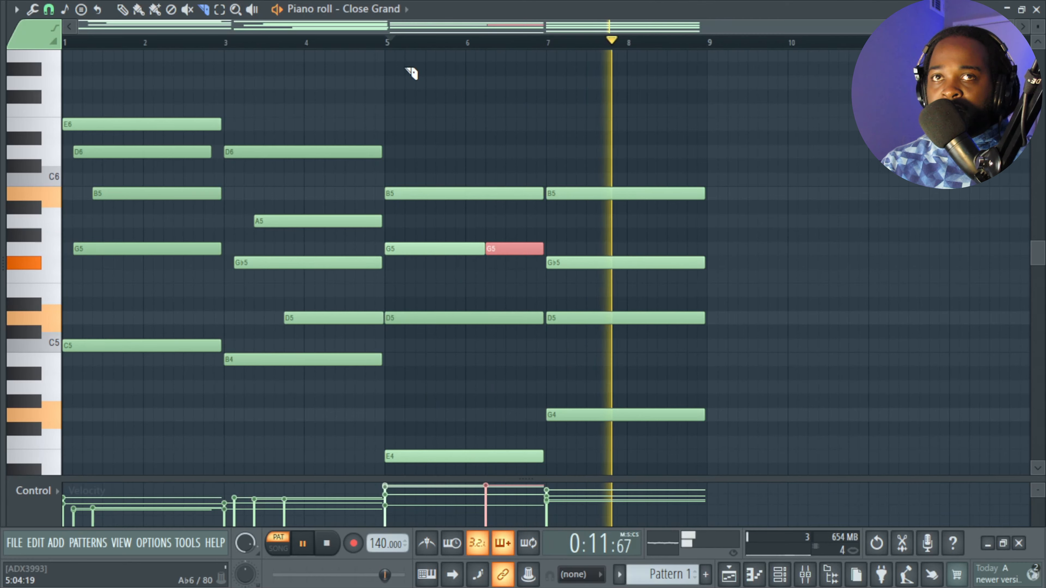
pyautogui.press('space')
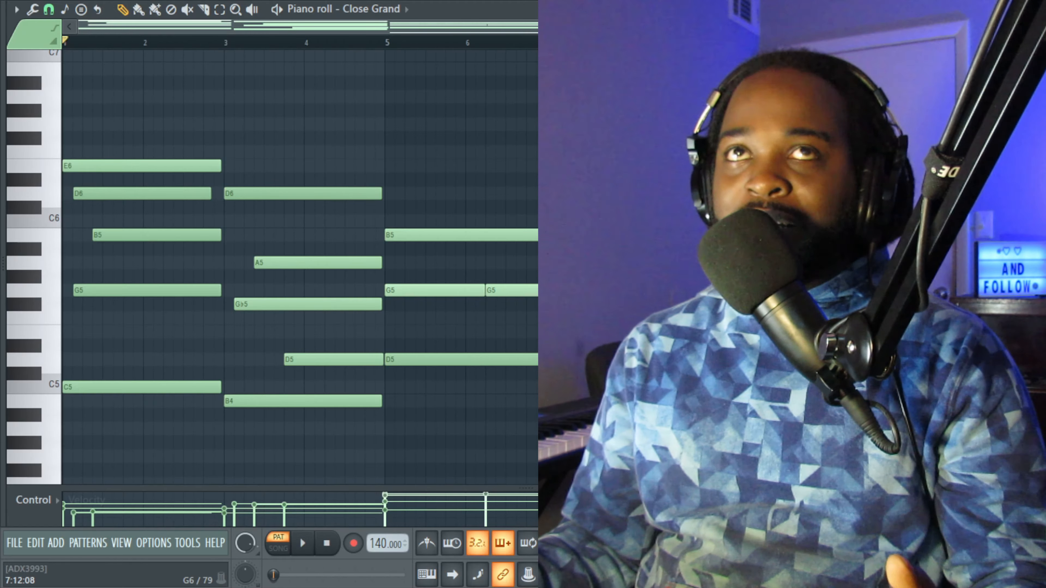
pyautogui.scroll(3, 299, 268)
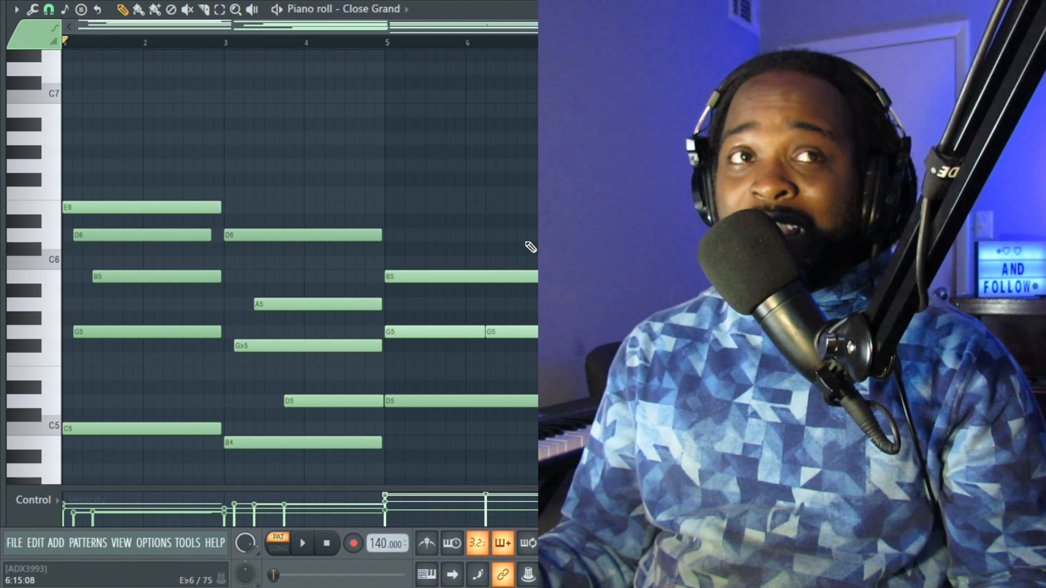
pyautogui.keyDown('ctrl'); pyautogui.click(127, 433); pyautogui.keyUp('ctrl')
pyautogui.moveTo(126, 434); pyautogui.dragTo(150, 212)
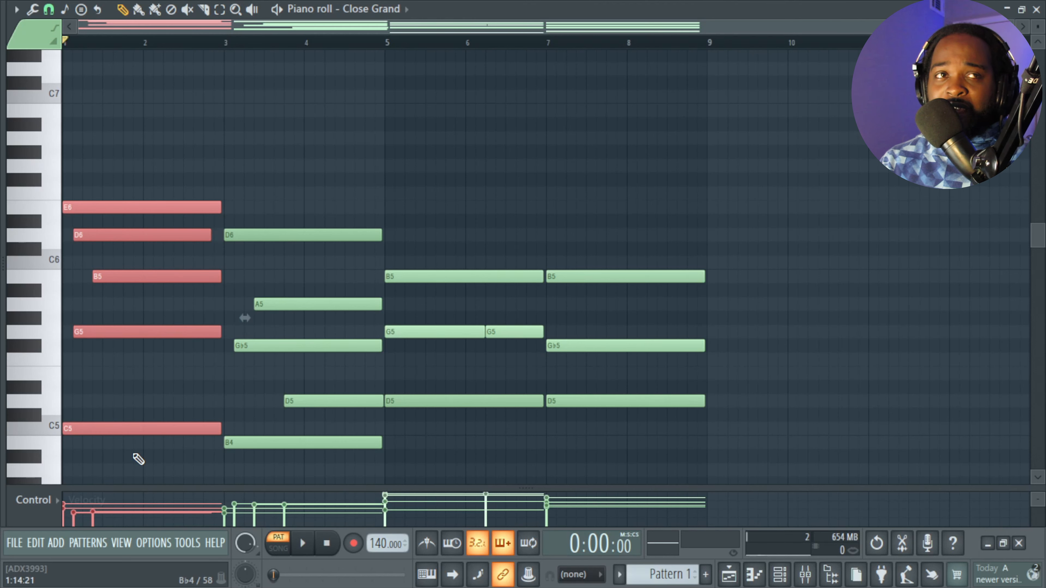
pyautogui.keyDown('ctrl'); pyautogui.click(133, 433); pyautogui.keyUp('ctrl')
pyautogui.moveTo(133, 433); pyautogui.dragTo(130, 202)
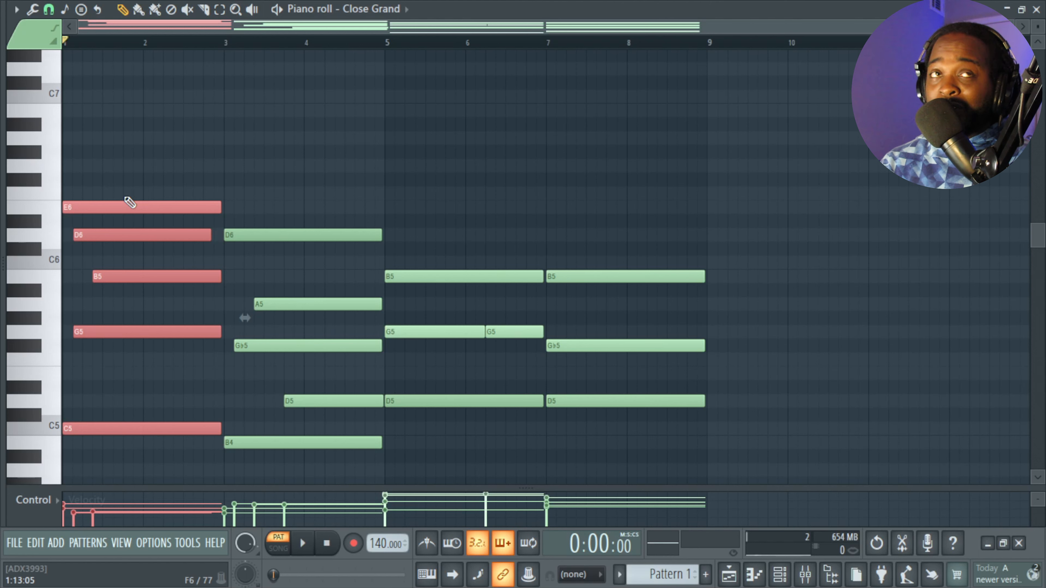
pyautogui.click(156, 161)
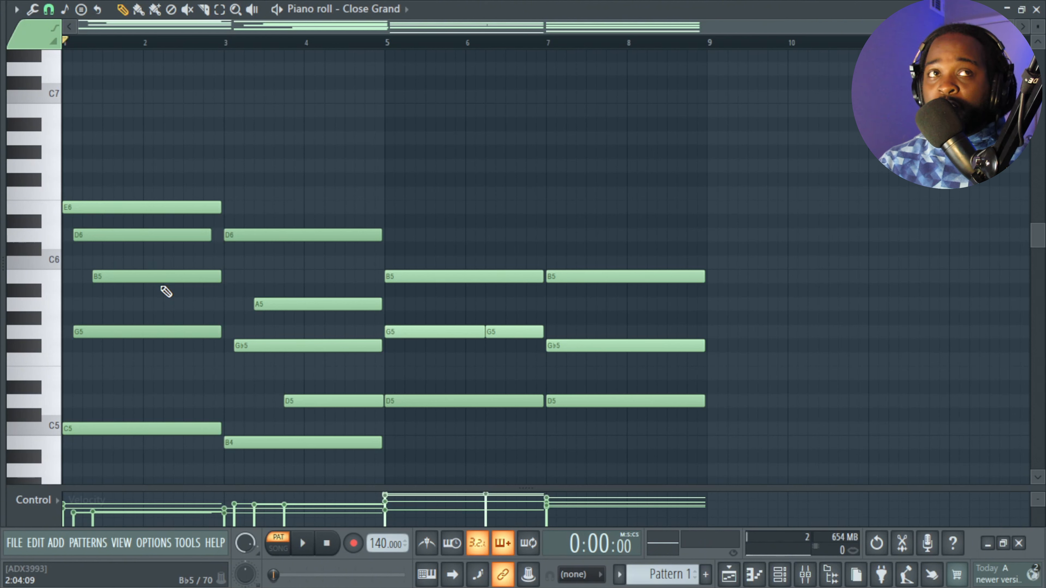
# Step: Add a G7 melody note at the very start of the first chord, shortened to about half a bar
pyautogui.click(137, 330)
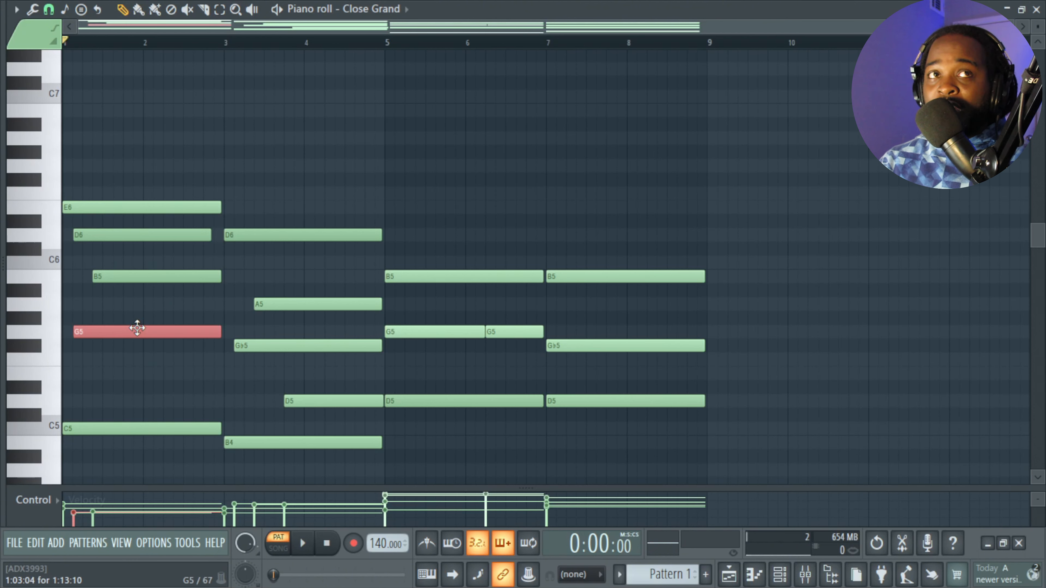
pyautogui.scroll(1, 115, 203)
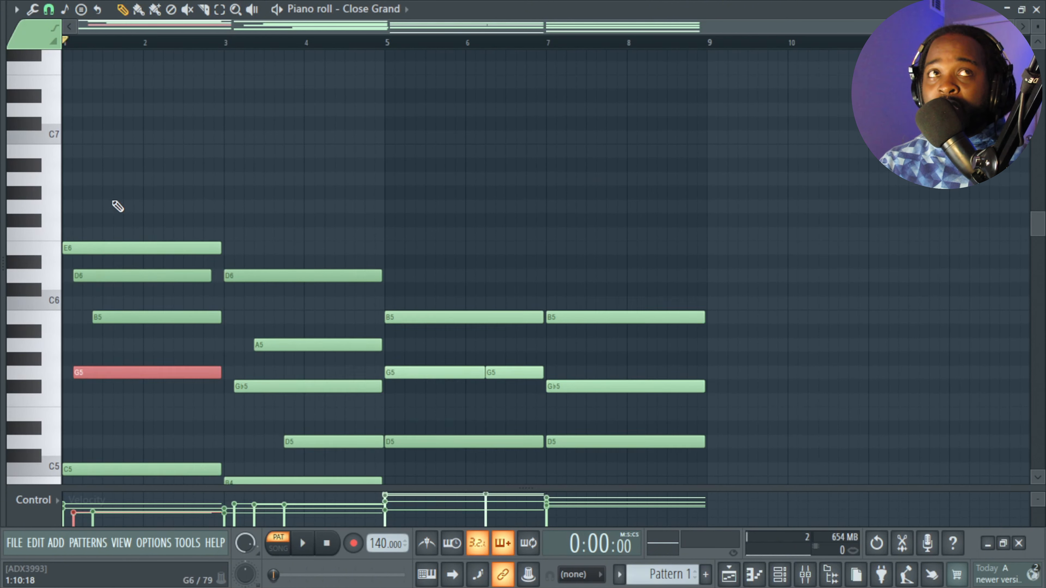
pyautogui.moveTo(84, 109); pyautogui.dragTo(62, 85)
pyautogui.moveTo(129, 85); pyautogui.dragTo(130, 105)
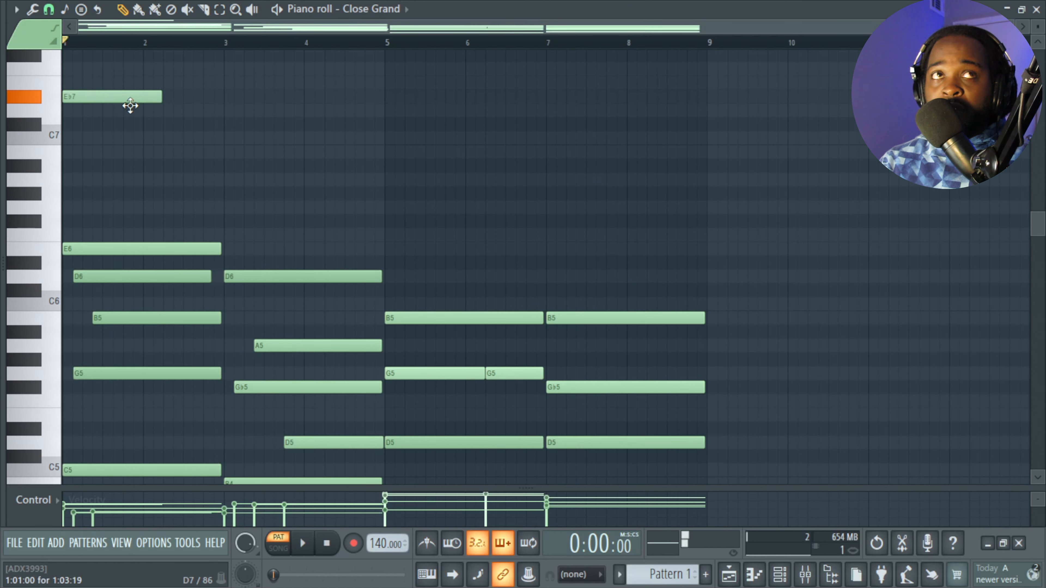
pyautogui.scroll(3, 99, 103)
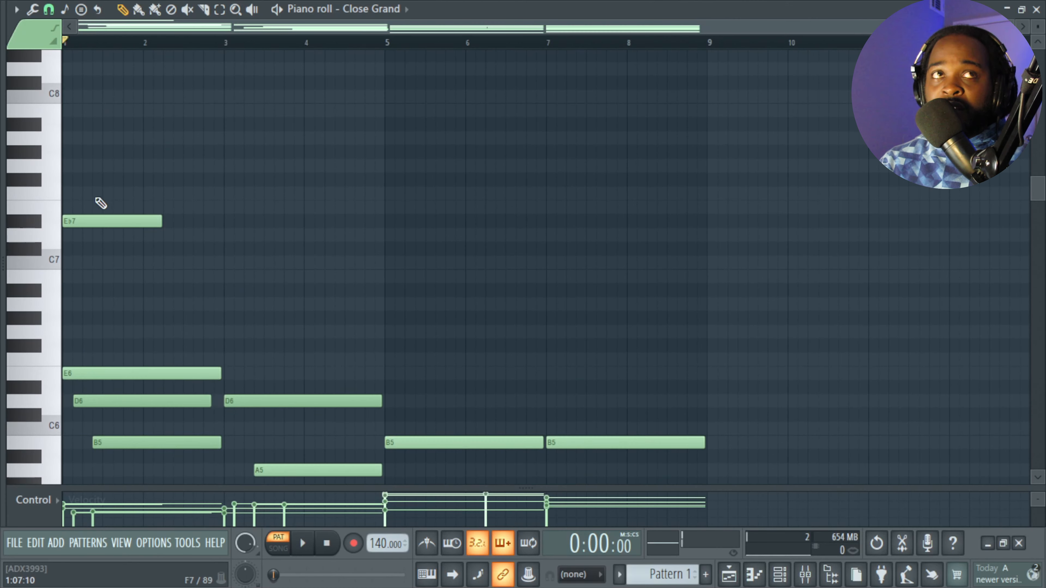
pyautogui.moveTo(104, 219); pyautogui.dragTo(77, 168)
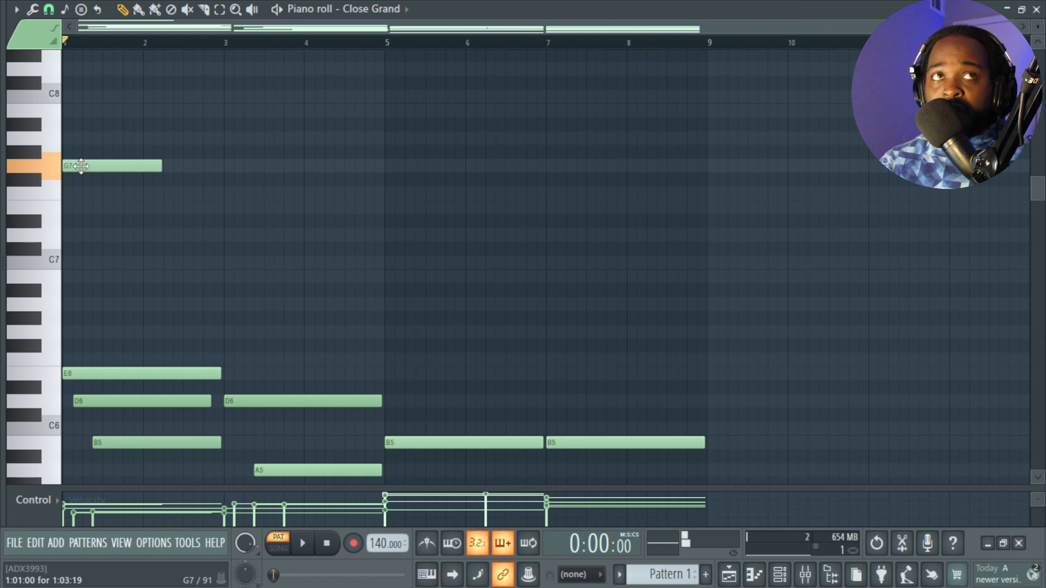
pyautogui.moveTo(165, 167); pyautogui.dragTo(100, 159)
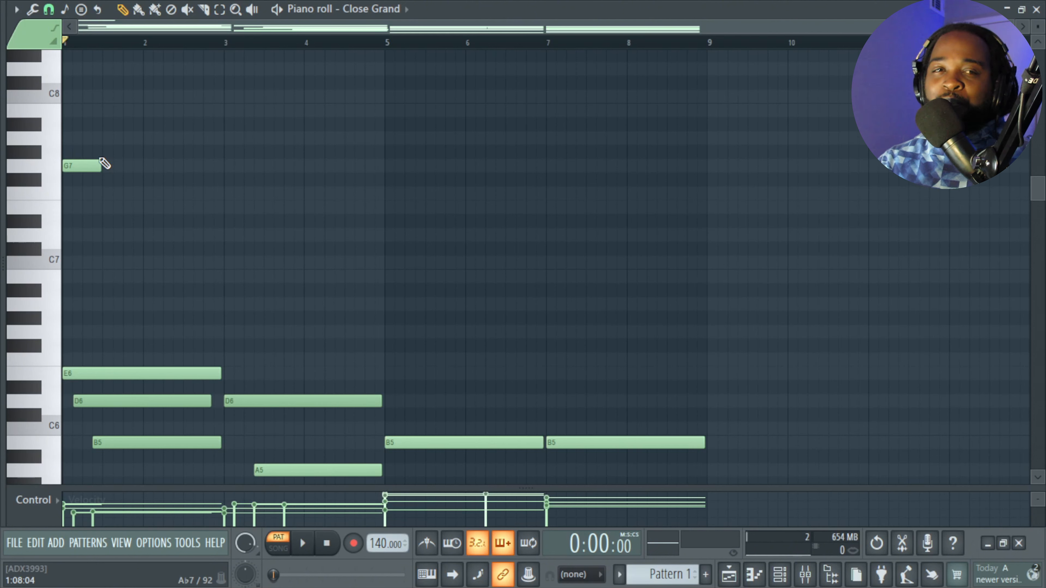
# Step: Continue the melody downward with a G♭7 note at 1:09:00 and an E7 note at 2:01:00
pyautogui.scroll(3, 103, 162)
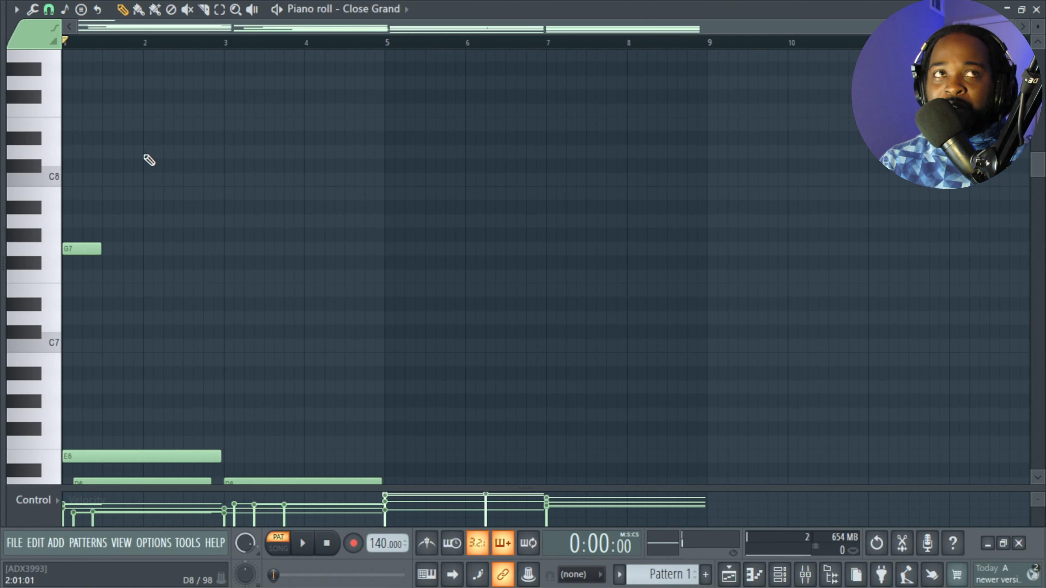
pyautogui.click(147, 153)
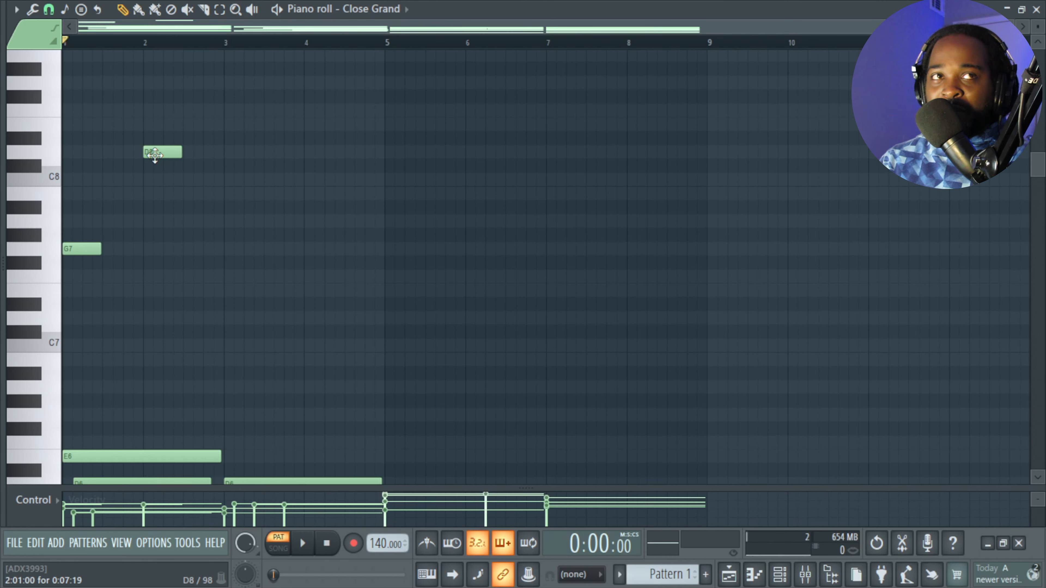
pyautogui.moveTo(156, 154); pyautogui.dragTo(159, 327)
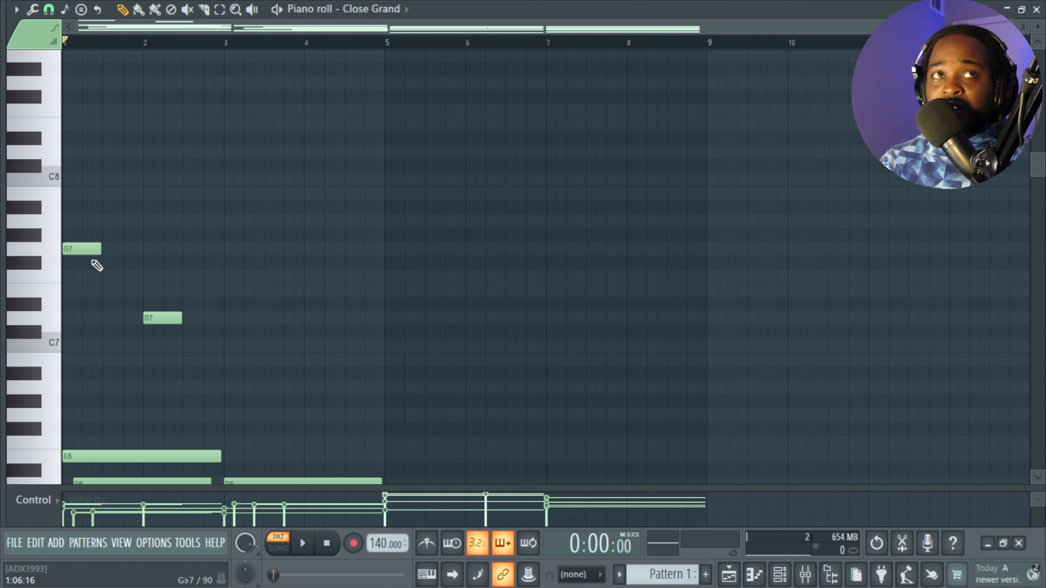
pyautogui.click(104, 264)
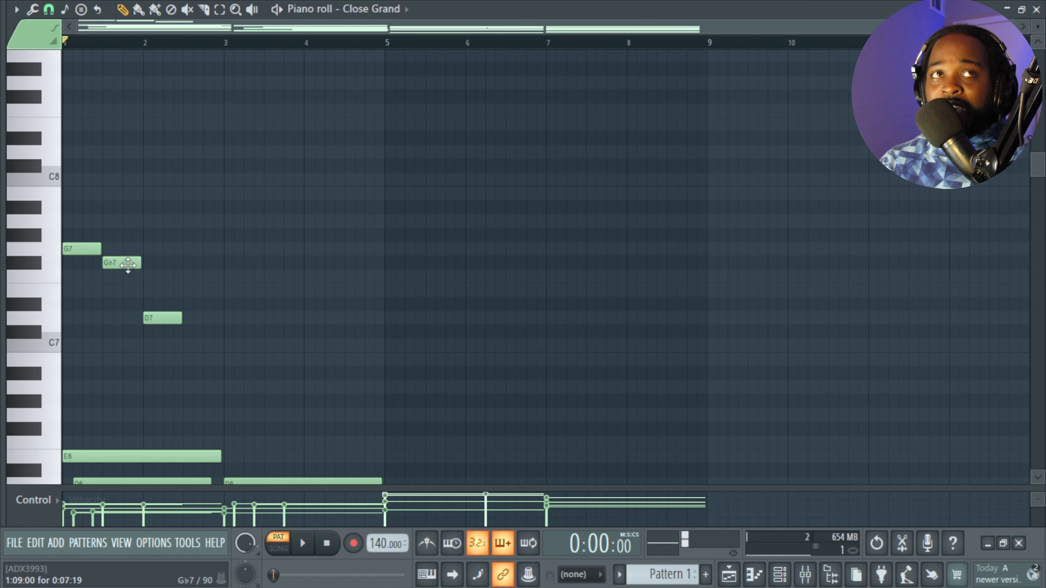
pyautogui.moveTo(161, 318); pyautogui.dragTo(164, 277)
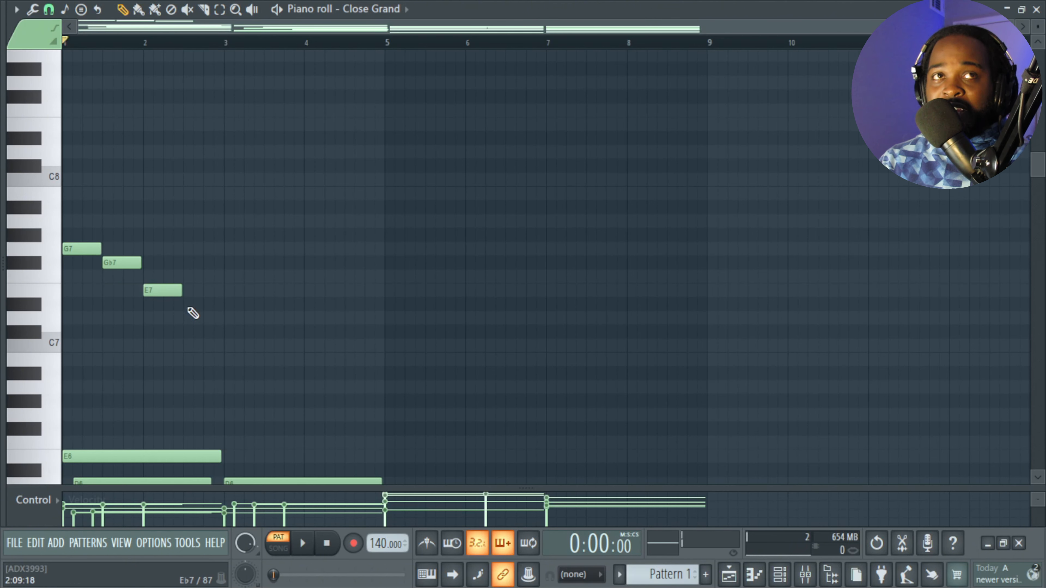
# Step: Add a D7 melody note starting just before the E7 ends and play the line
pyautogui.click(187, 319)
pyautogui.moveTo(201, 320); pyautogui.dragTo(192, 319)
pyautogui.press('space')
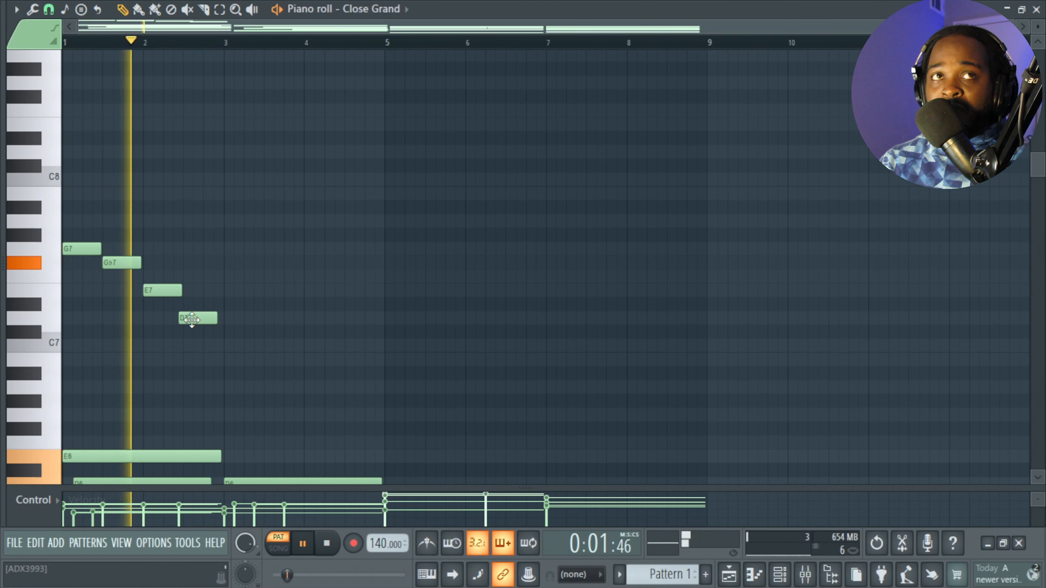
pyautogui.press('space')
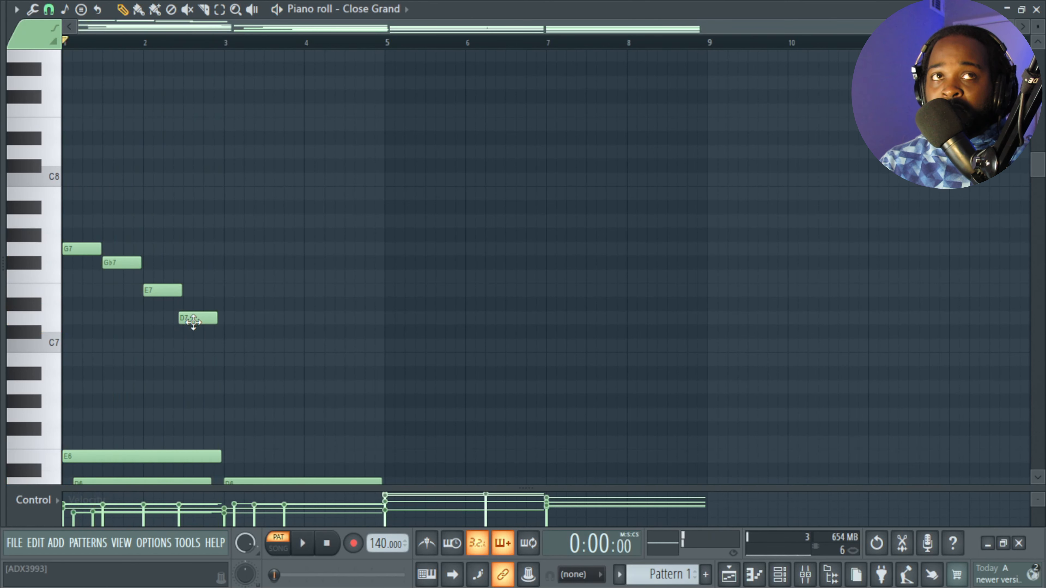
# Step: Replay the melody while shifting the D7 note, leaving it slightly earlier so that it overlaps the end of E7 more
pyautogui.press('space')
pyautogui.moveTo(192, 321); pyautogui.dragTo(196, 323)
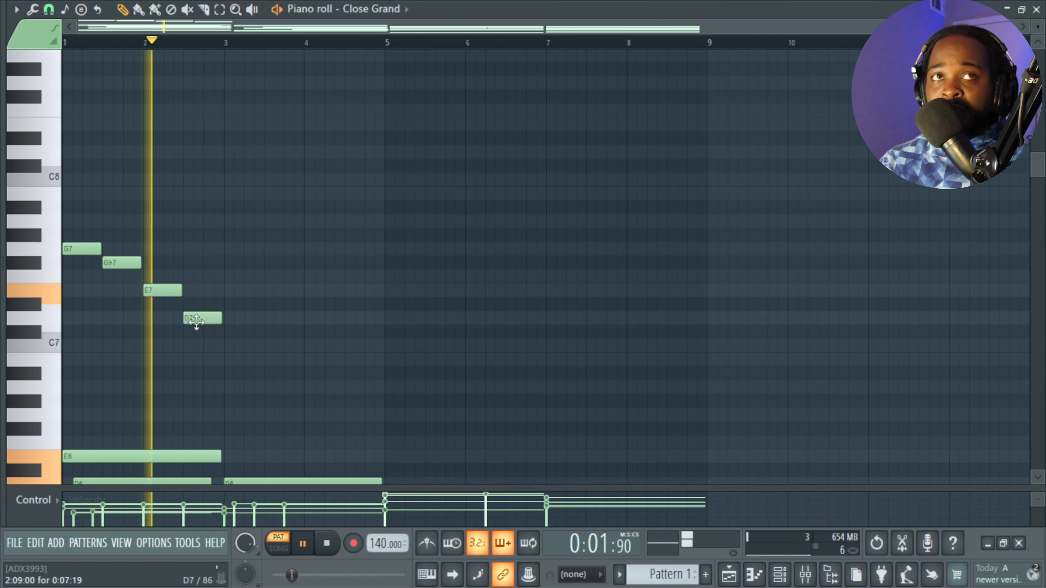
pyautogui.moveTo(196, 322); pyautogui.dragTo(186, 322)
pyautogui.press('space')
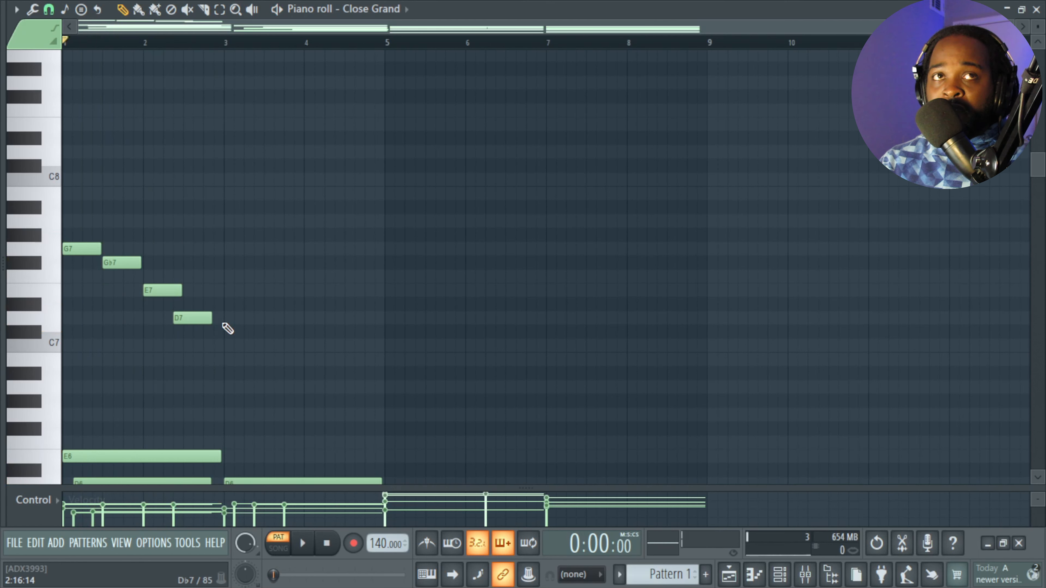
# Step: Add a melody note at 3:01:00 over the second chord, audition the line and settle the note on C7
pyautogui.click(222, 280)
pyautogui.moveTo(238, 280); pyautogui.dragTo(238, 312)
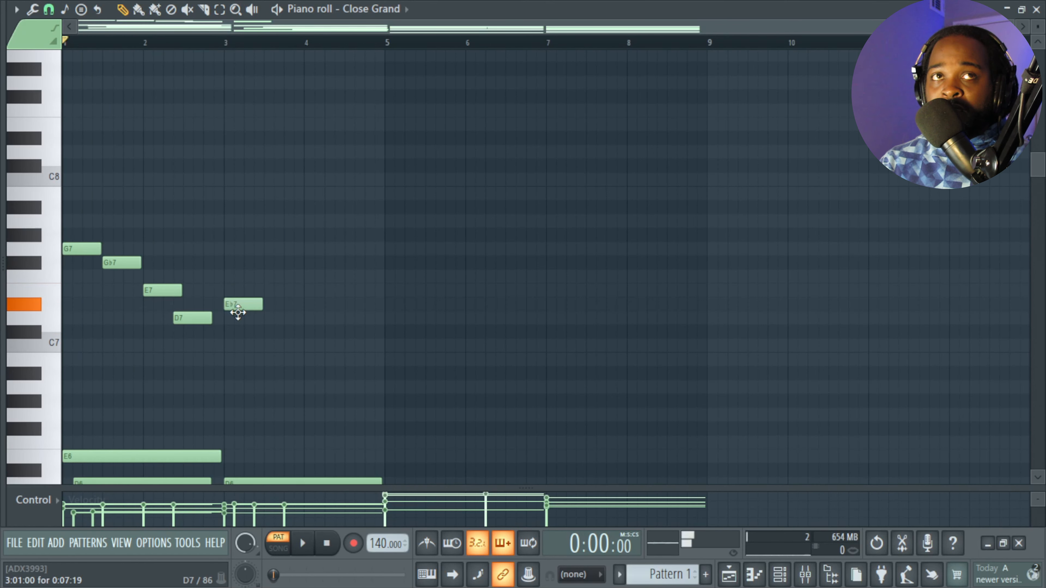
pyautogui.press('space')
pyautogui.scroll(-2, 240, 329)
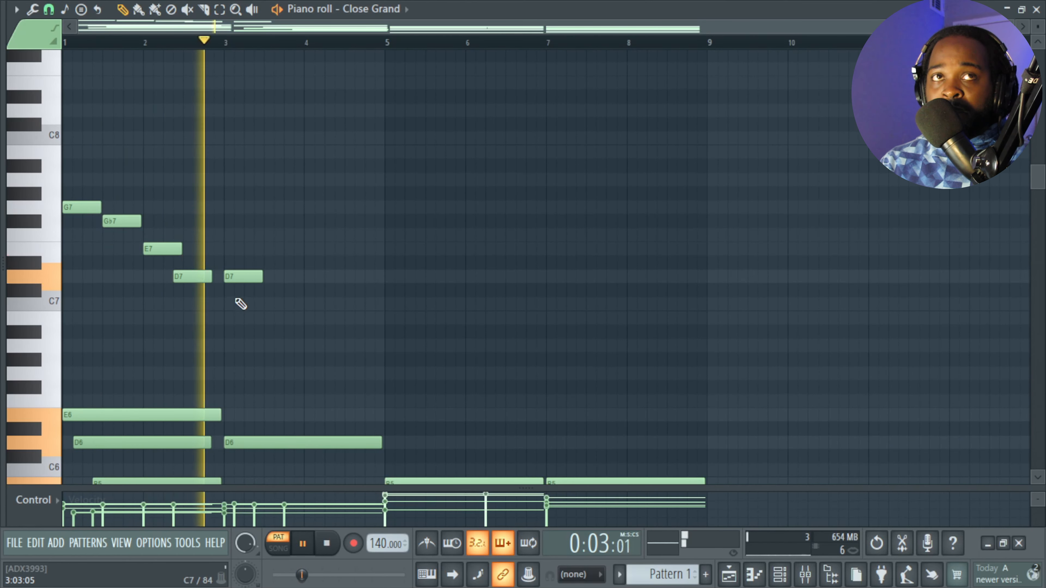
pyautogui.press('space')
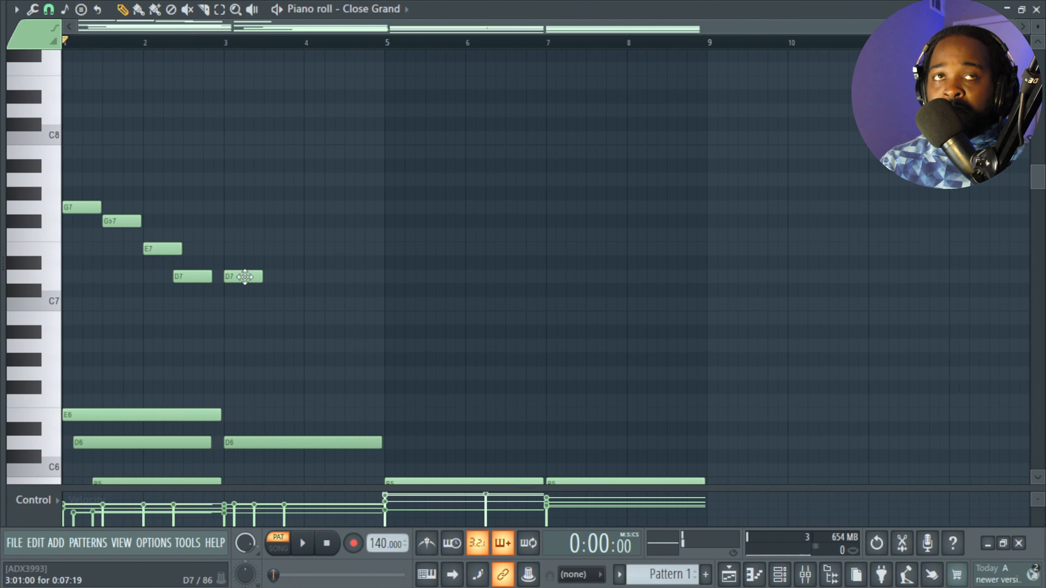
pyautogui.moveTo(245, 277); pyautogui.dragTo(243, 308)
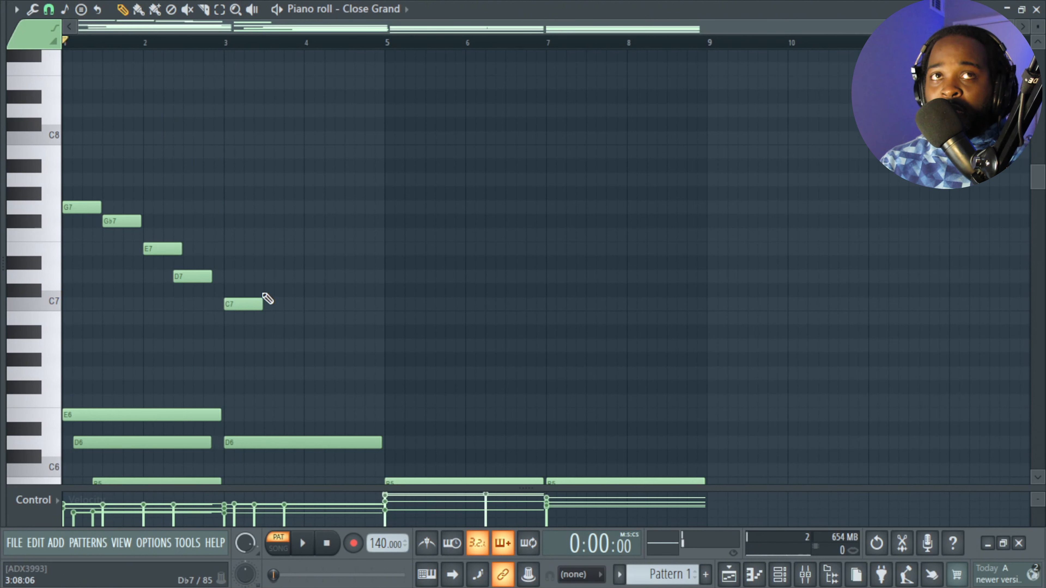
# Step: Add a D7 melody note halfway through bar 3 and an E7 note at 4:01:00 while playing the line
pyautogui.click(272, 276)
pyautogui.press('space')
pyautogui.click(319, 250)
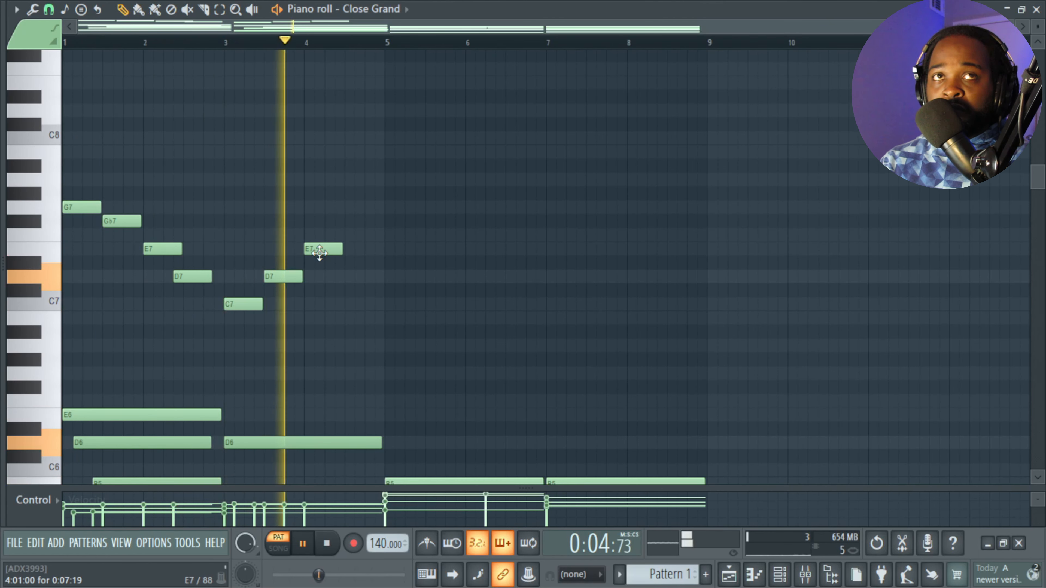
pyautogui.press('space')
# Step: Raise the melody note at 4:01:00 first to F7 and finally to G♭7 while replaying the line
pyautogui.moveTo(324, 253); pyautogui.dragTo(325, 231)
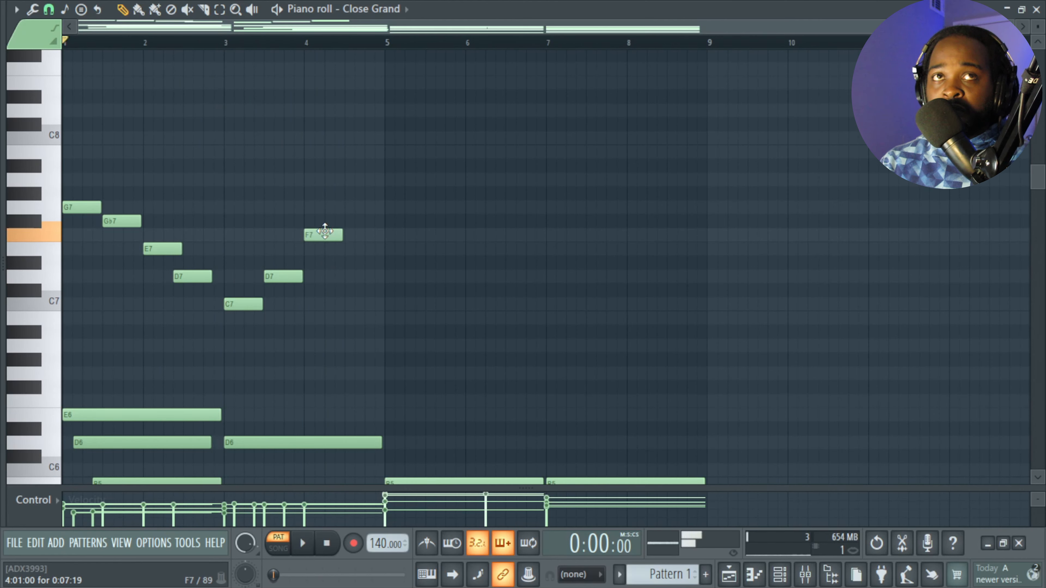
pyautogui.scroll(-4, 329, 252)
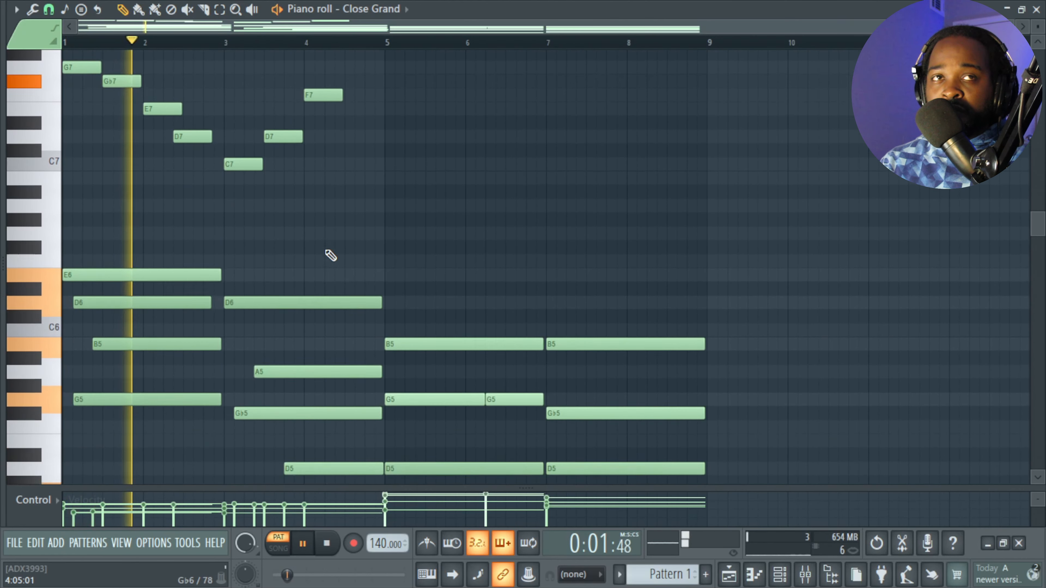
pyautogui.scroll(2, 327, 253)
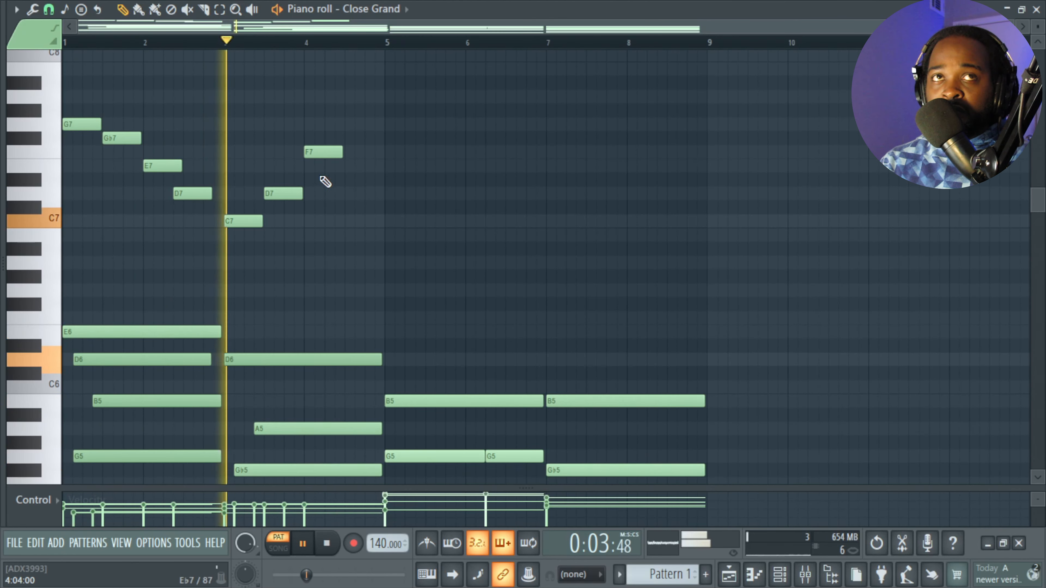
pyautogui.moveTo(317, 154); pyautogui.dragTo(317, 140)
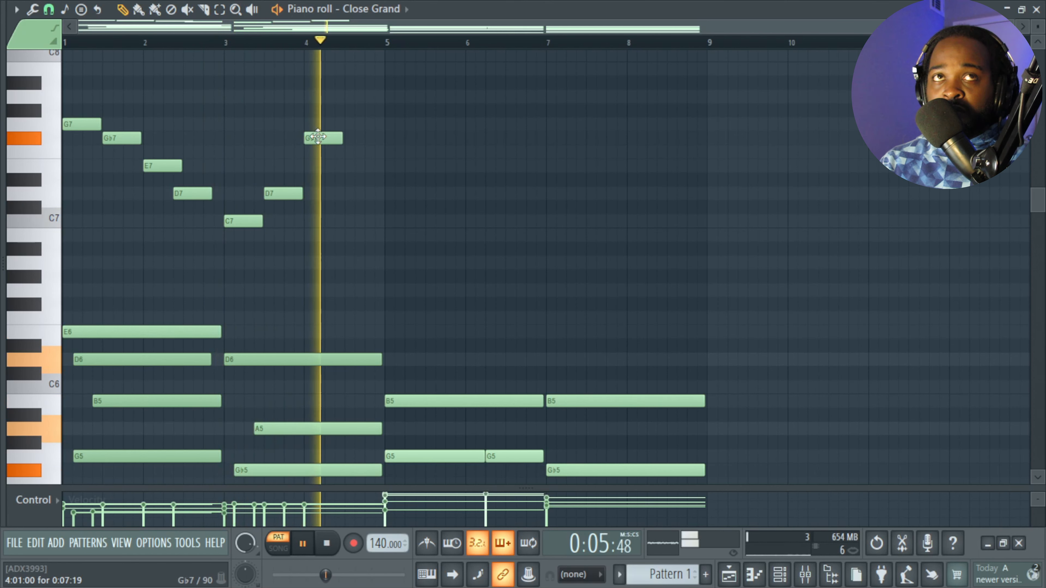
pyautogui.press('space')
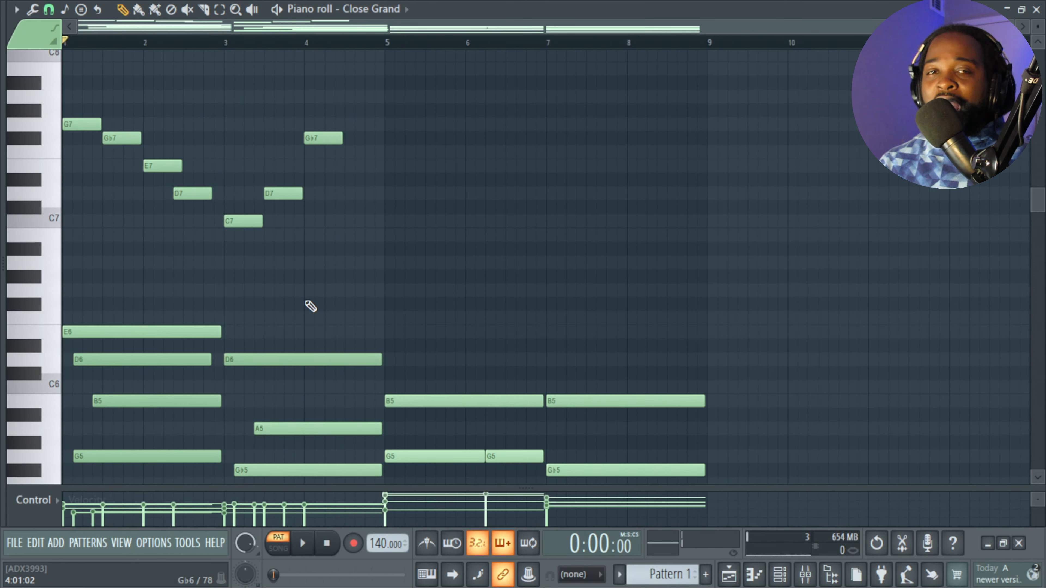
# Step: Duplicate the seven-note melody phrase so the copy starts at bar 5 over the third and fourth chords
pyautogui.moveTo(440, 295); pyautogui.dragTo(409, 121)
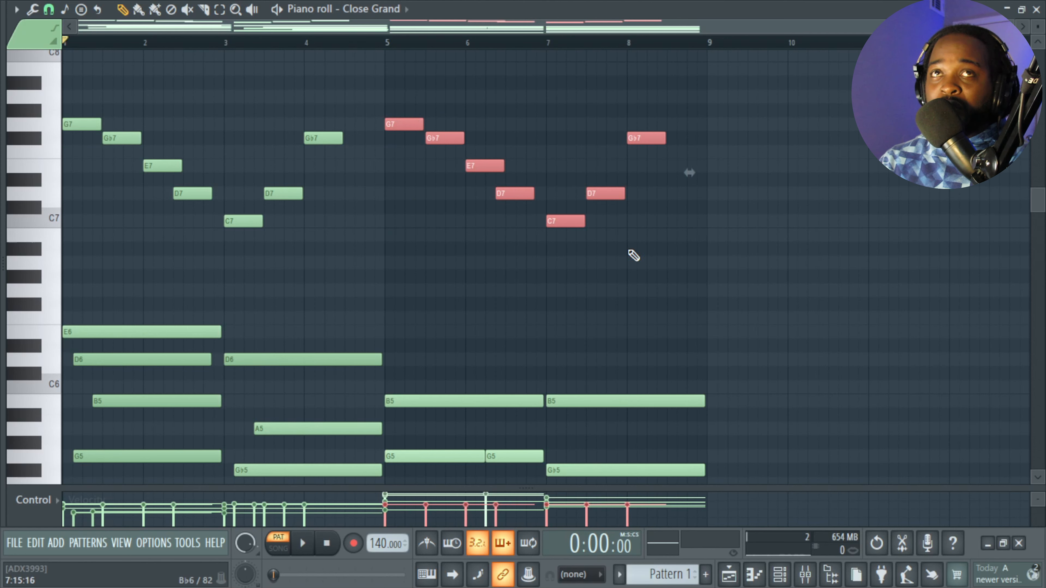
pyautogui.scroll(-5, 673, 394)
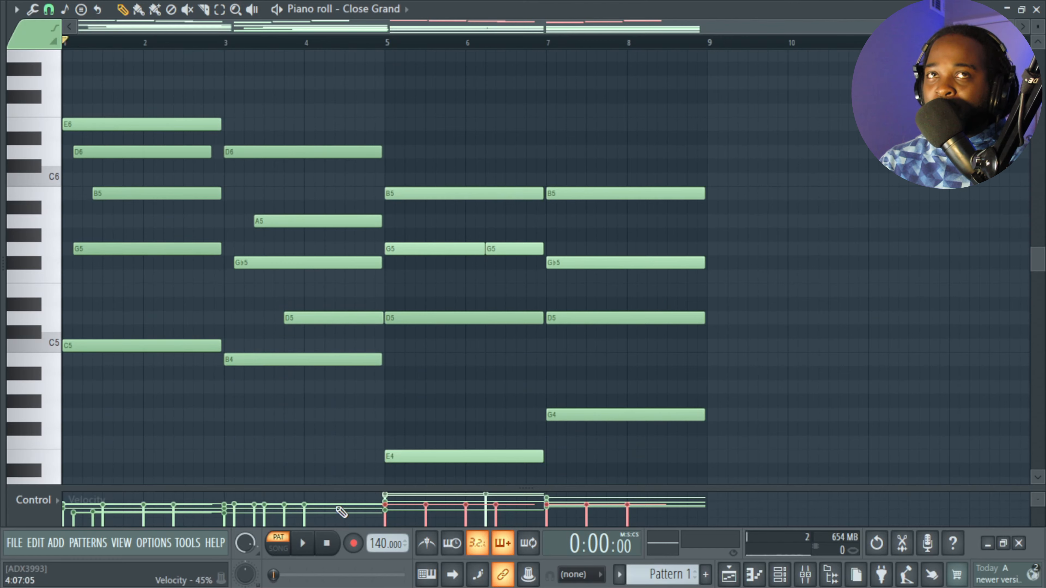
pyautogui.scroll(4, 490, 315)
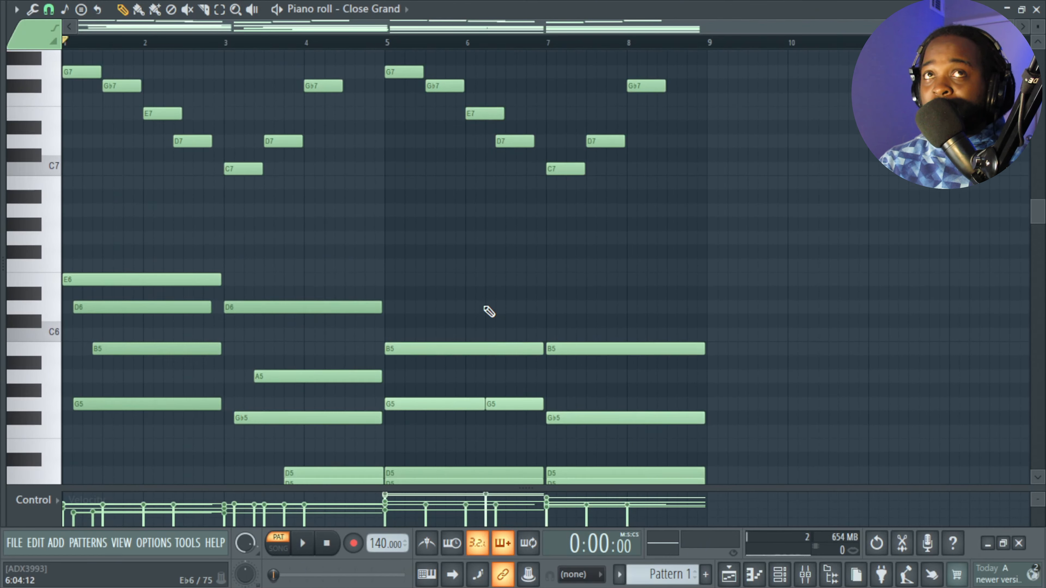
pyautogui.scroll(-1, 489, 312)
pyautogui.scroll(3, 487, 310)
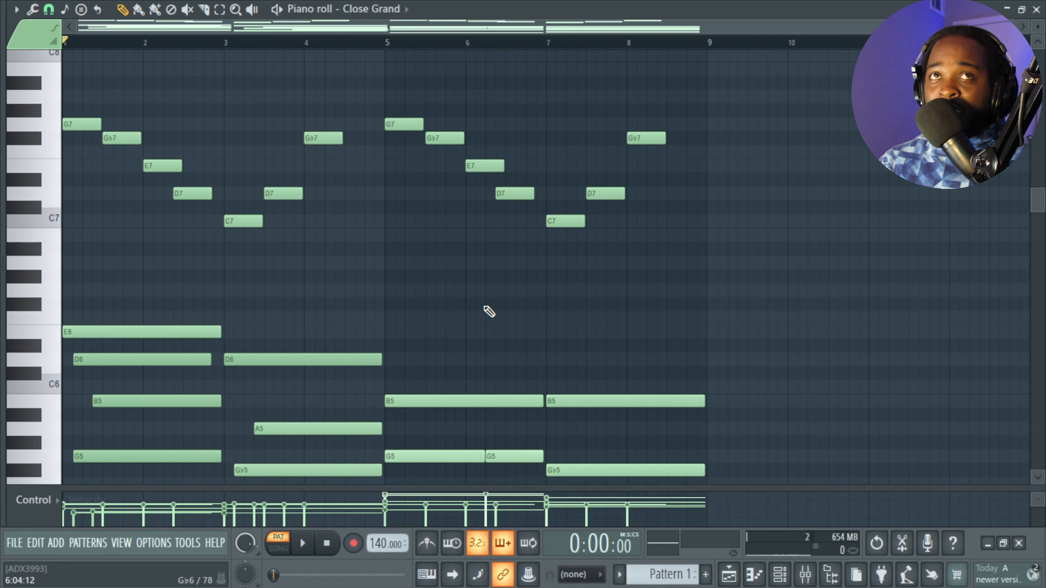
# Step: Compare the copied melody's G7 and D7 notes with the third chord's matching notes, and play the whole pattern
pyautogui.keyDown('ctrl'); pyautogui.click(403, 125); pyautogui.keyUp('ctrl')
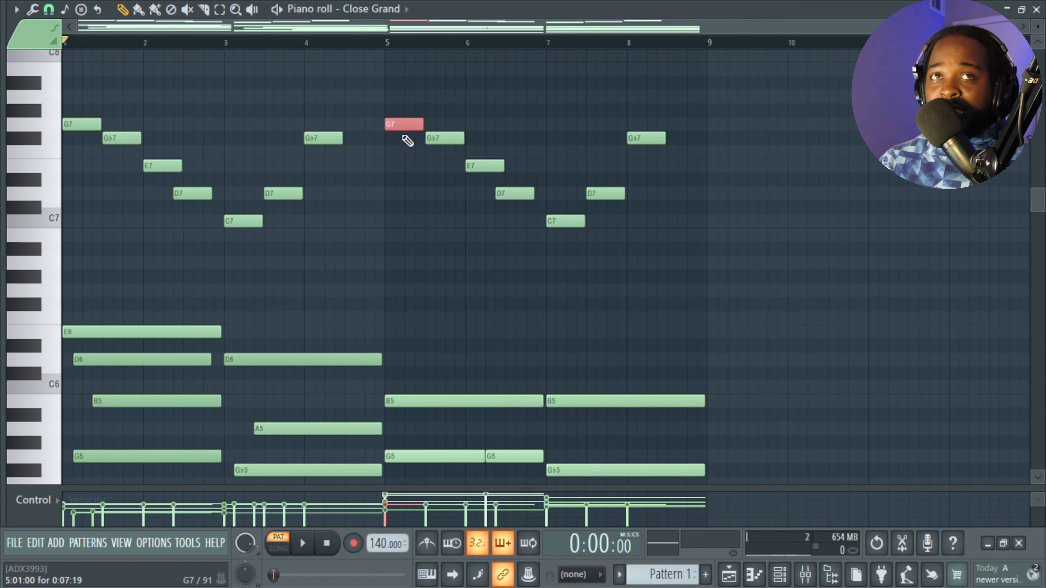
pyautogui.scroll(-3, 413, 359)
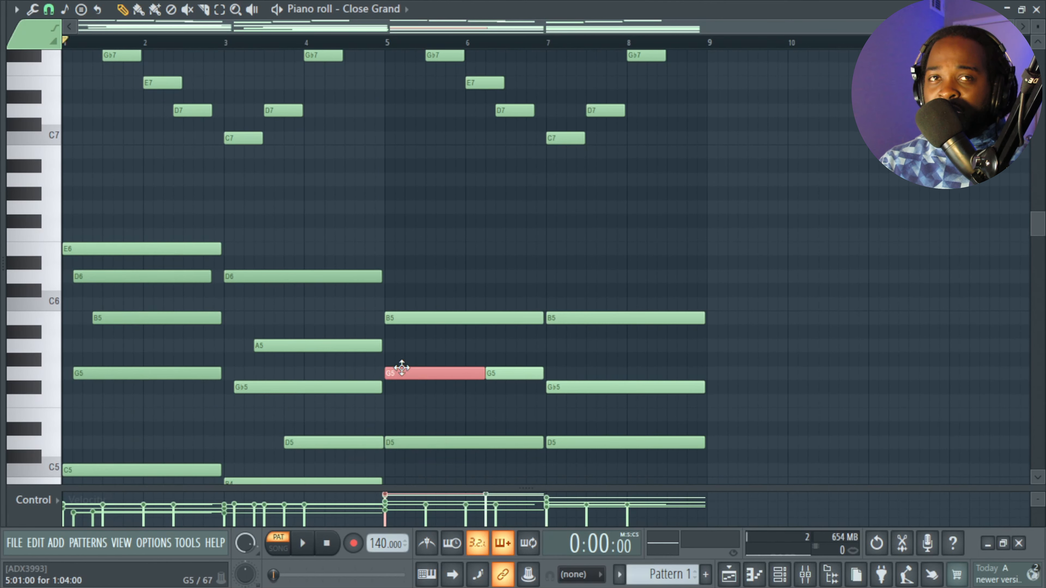
pyautogui.scroll(-2, 449, 370)
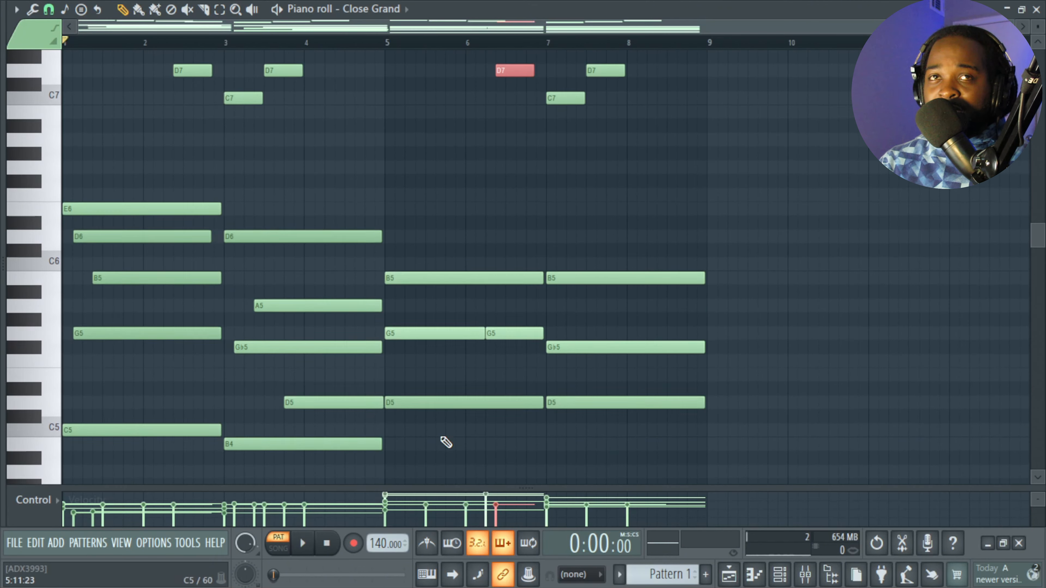
pyautogui.keyDown('ctrl'); pyautogui.click(477, 401); pyautogui.keyUp('ctrl')
pyautogui.scroll(6, 484, 370)
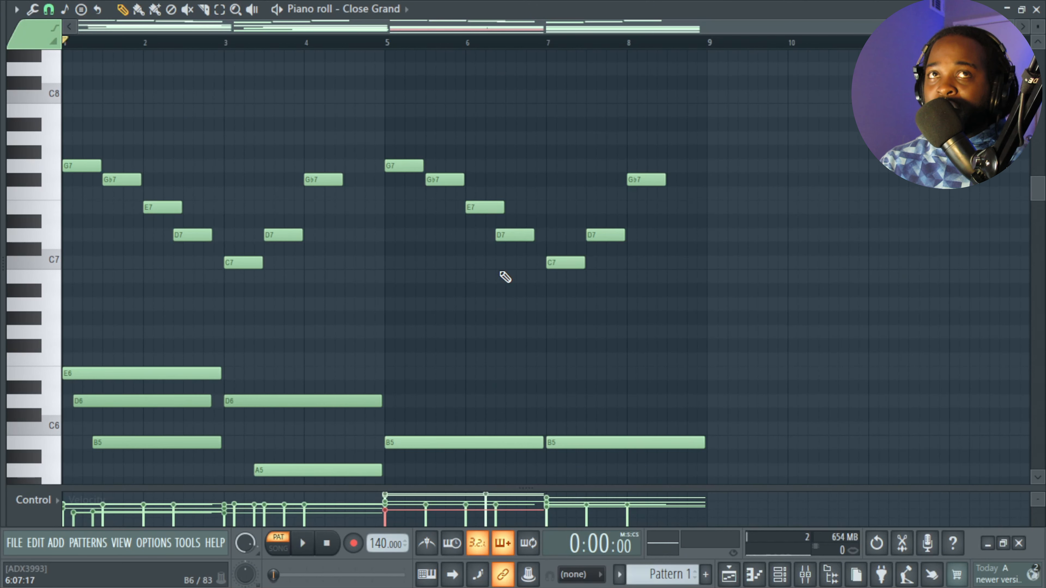
pyautogui.press('space')
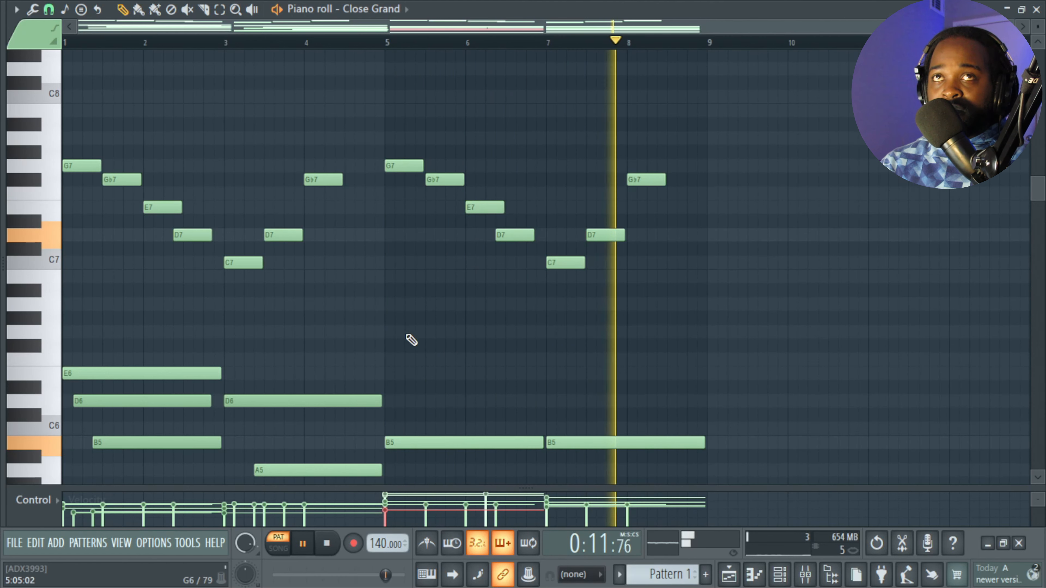
pyautogui.press('space')
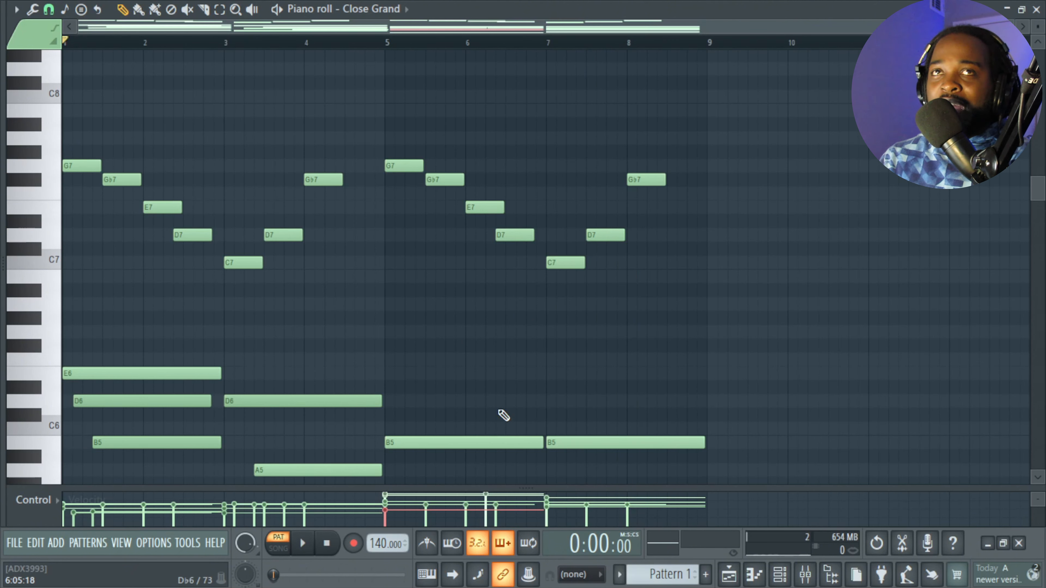
# Step: Delete the copied melody notes from bars 5 to 8 and replay the original phrase
pyautogui.moveTo(680, 350); pyautogui.dragTo(385, 118)
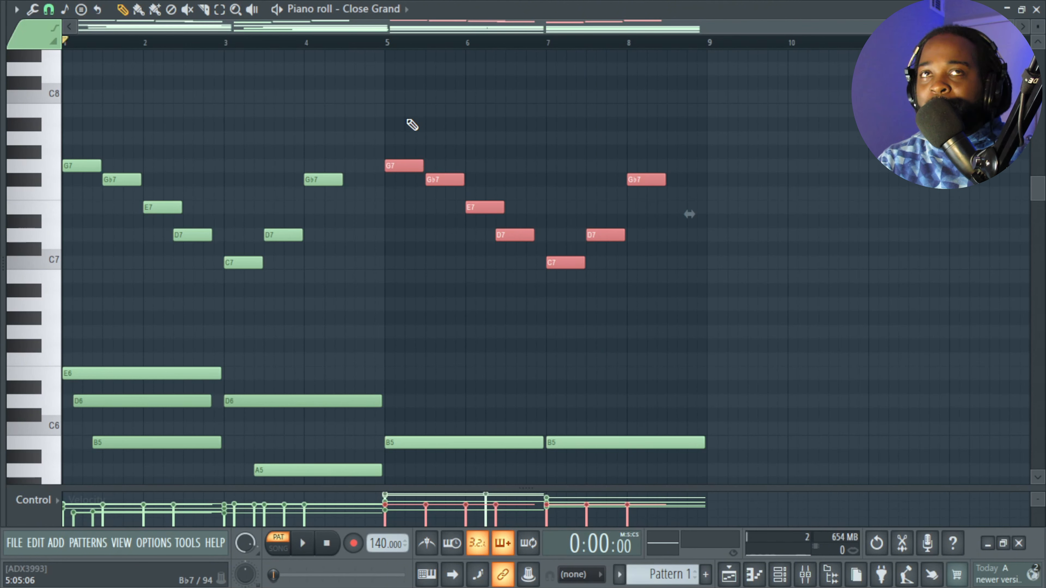
pyautogui.press('Delete')
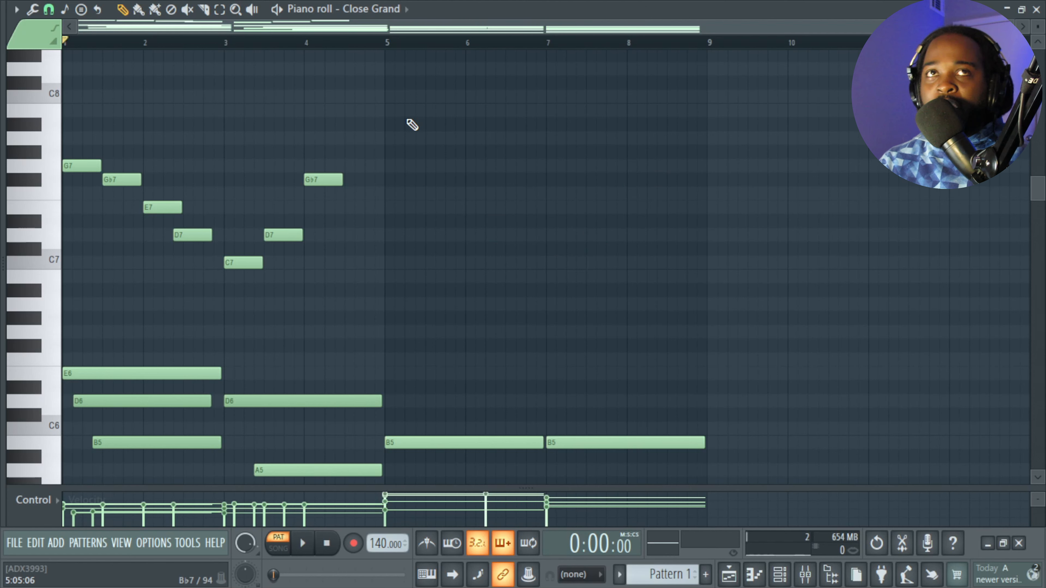
pyautogui.scroll(-2, 527, 253)
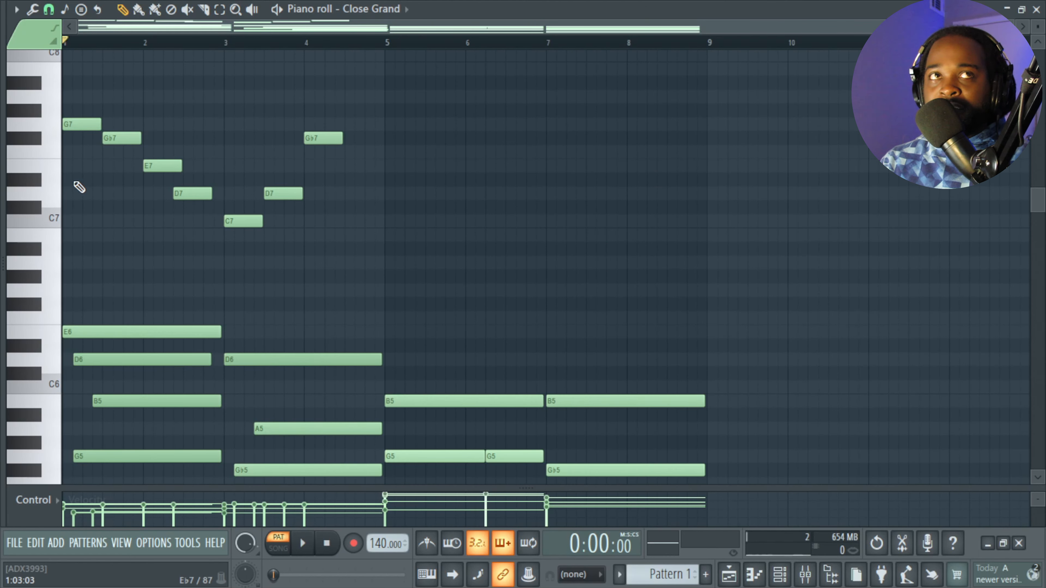
pyautogui.press('space')
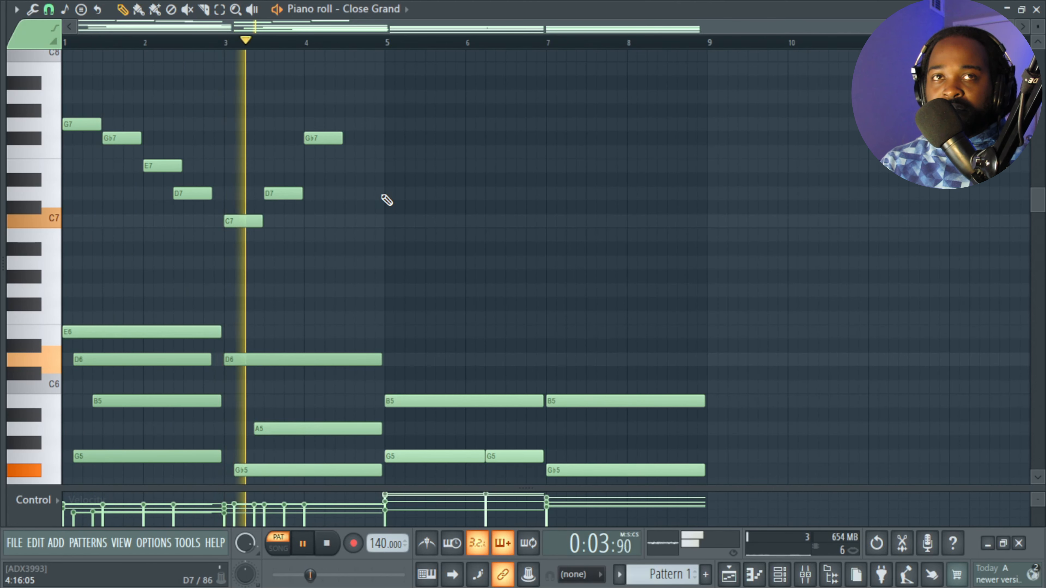
pyautogui.press('space')
# Step: Examine the second and third chords by highlighting their notes, comparing the second chord's B4 with the third chord's B5
pyautogui.scroll(-4, 387, 200)
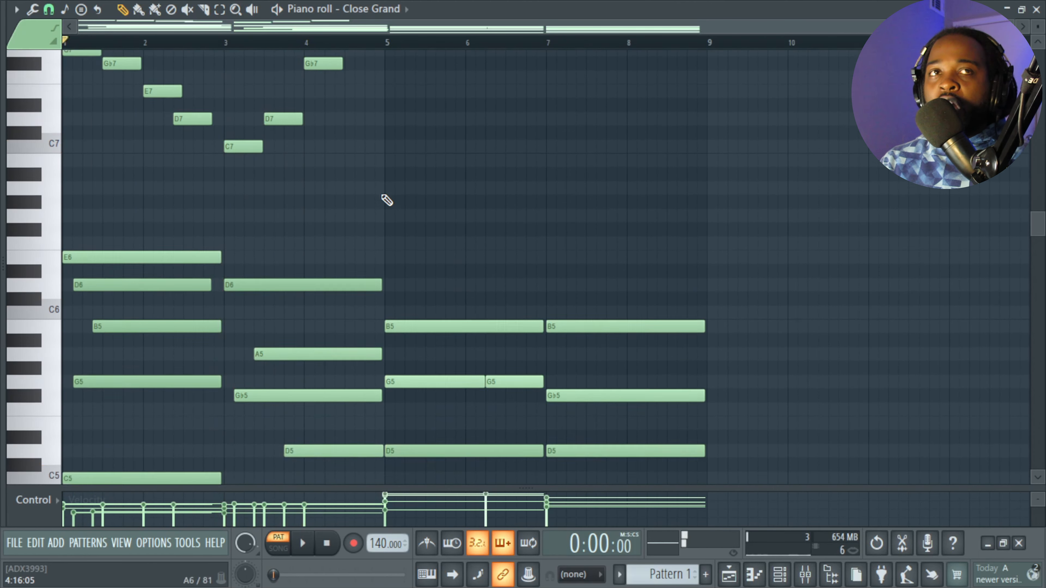
pyautogui.scroll(-2, 386, 202)
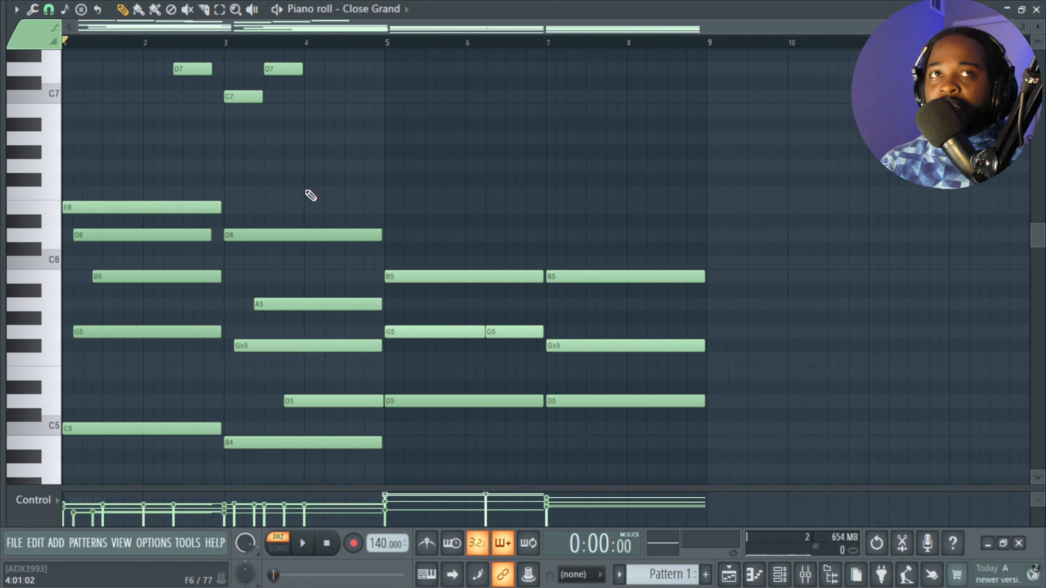
pyautogui.moveTo(307, 172); pyautogui.dragTo(356, 471)
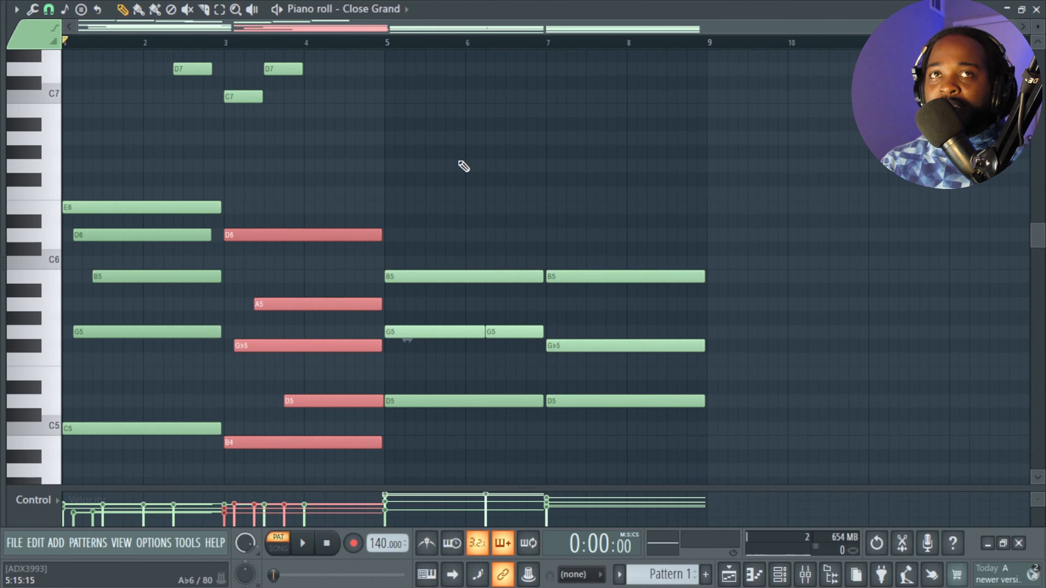
pyautogui.scroll(-3, 461, 167)
pyautogui.moveTo(454, 145); pyautogui.dragTo(483, 479)
pyautogui.scroll(2, 436, 405)
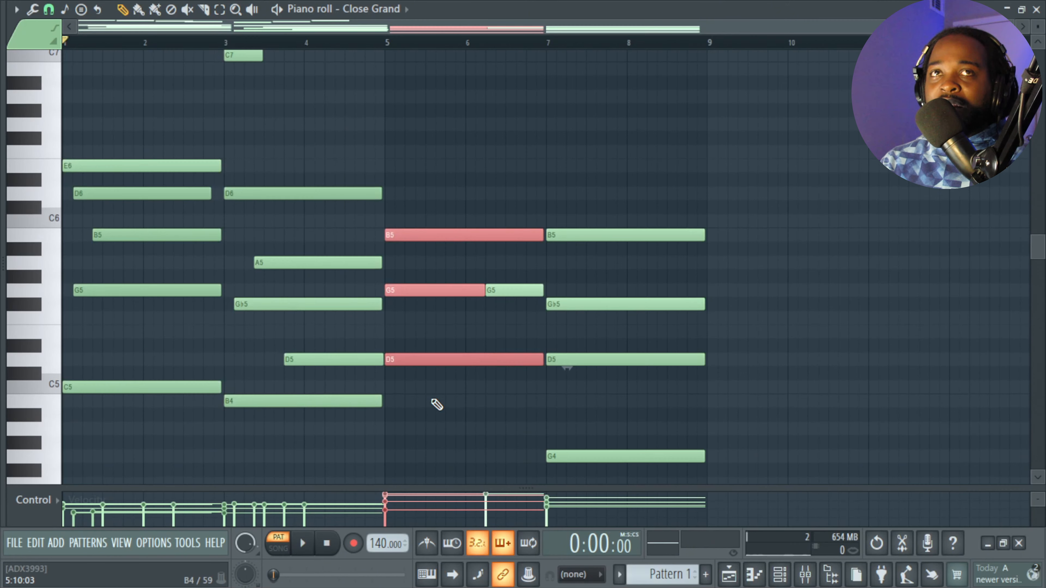
pyautogui.scroll(2, 437, 405)
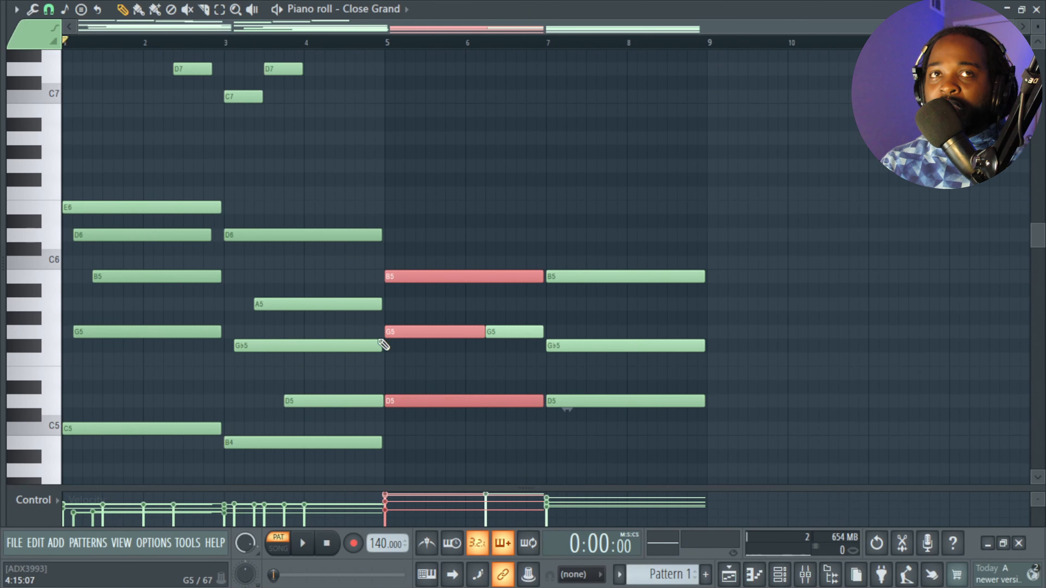
pyautogui.moveTo(298, 368); pyautogui.dragTo(406, 405)
pyautogui.moveTo(352, 462); pyautogui.dragTo(342, 437)
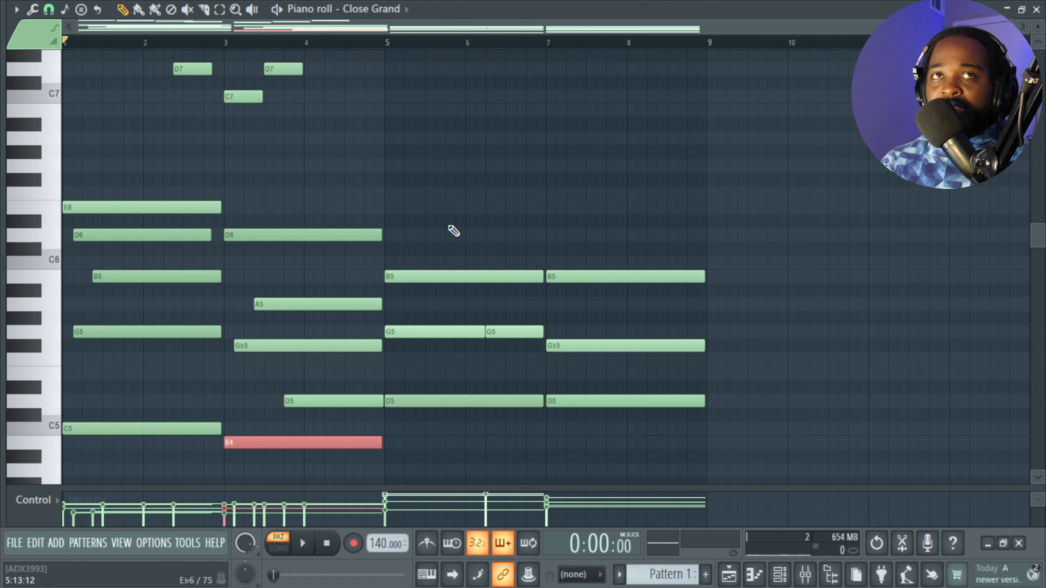
pyautogui.moveTo(447, 225); pyautogui.dragTo(416, 311)
pyautogui.scroll(4, 419, 304)
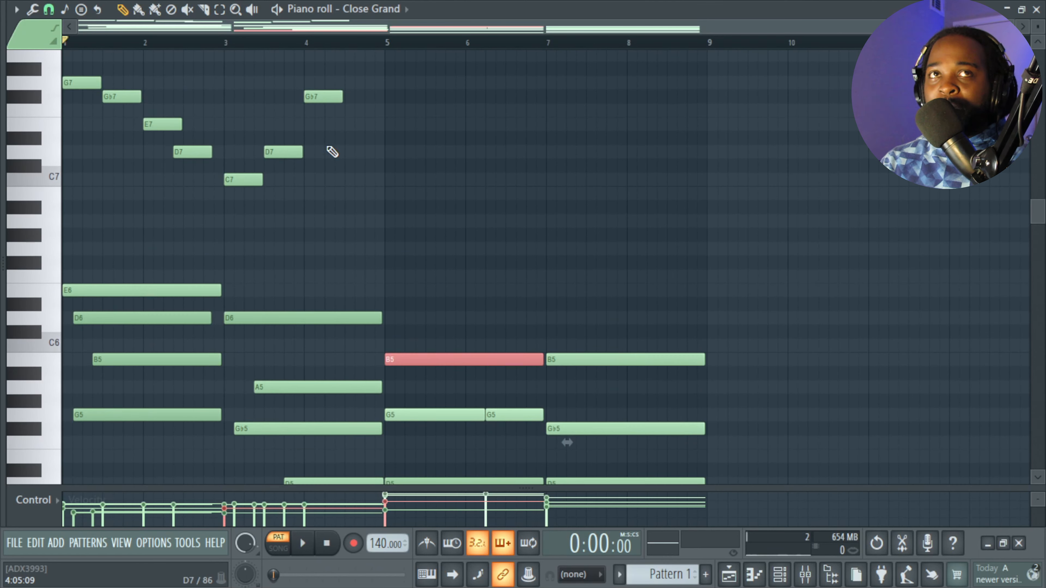
# Step: Add a B6 melody note at 4:09:00, ending the phrase just before the third chord, and play from bar 4
pyautogui.click(349, 180)
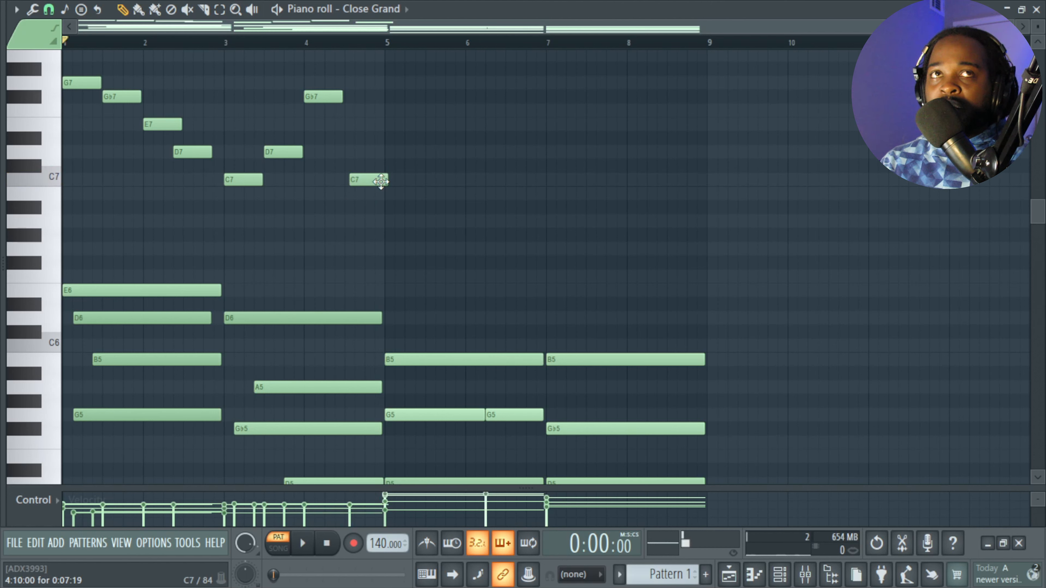
pyautogui.moveTo(372, 182); pyautogui.dragTo(370, 198)
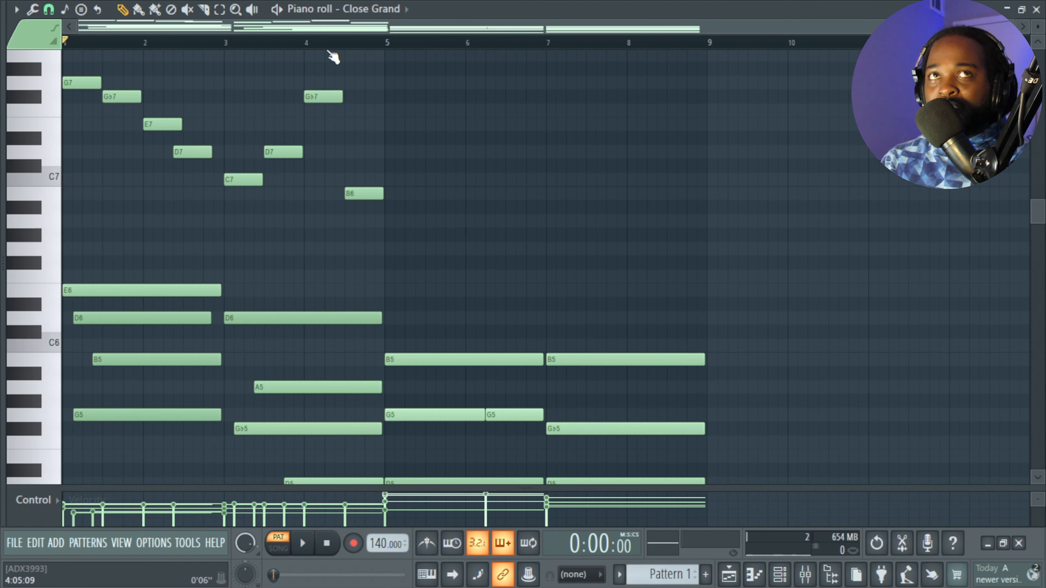
pyautogui.press('space')
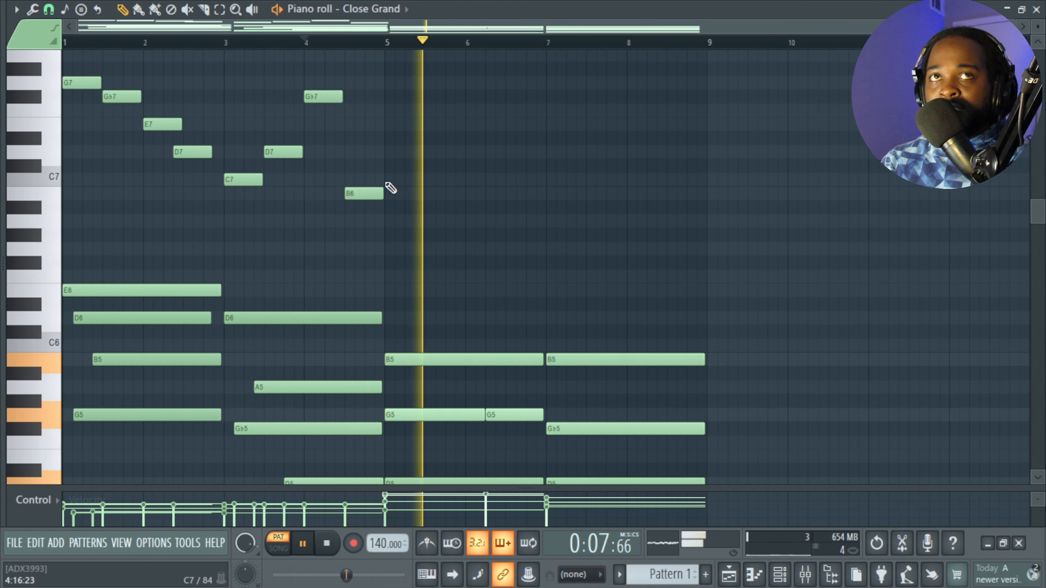
pyautogui.press('space')
pyautogui.scroll(1, 395, 208)
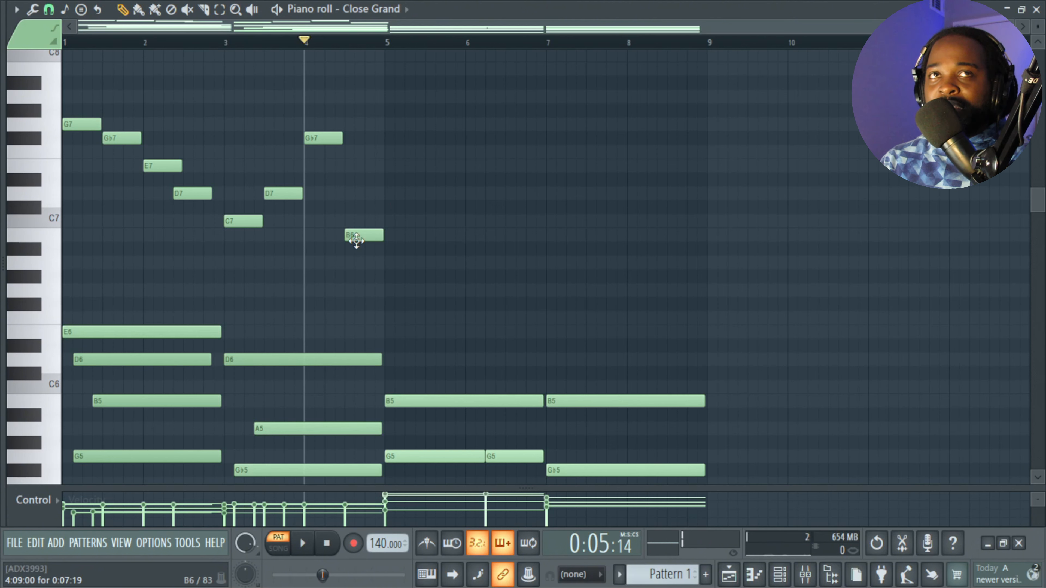
# Step: Add a D7 melody note at the start of bar 5 over the third chord, and play from bar 4
pyautogui.click(403, 194)
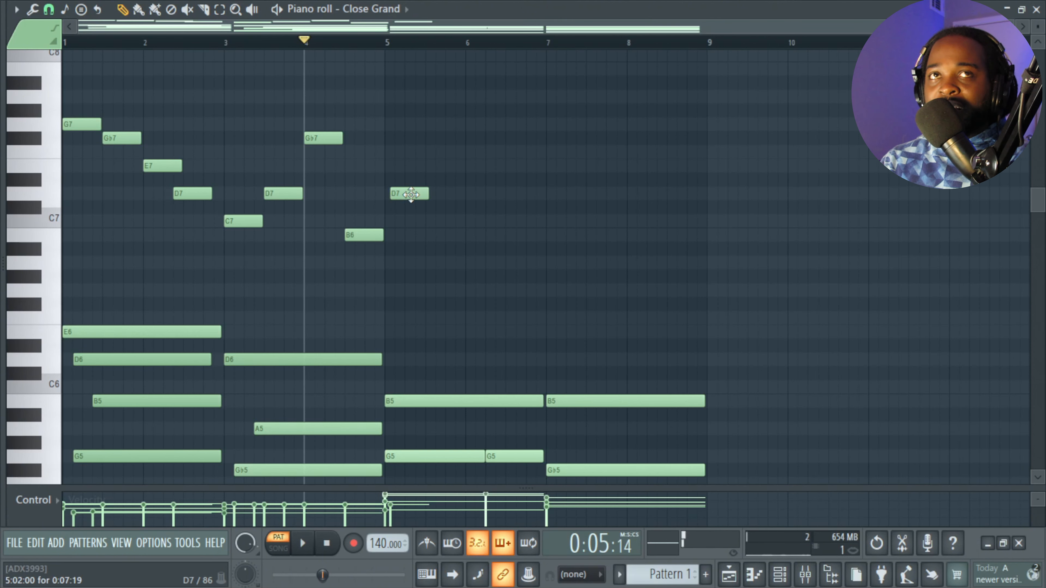
pyautogui.scroll(-3, 401, 299)
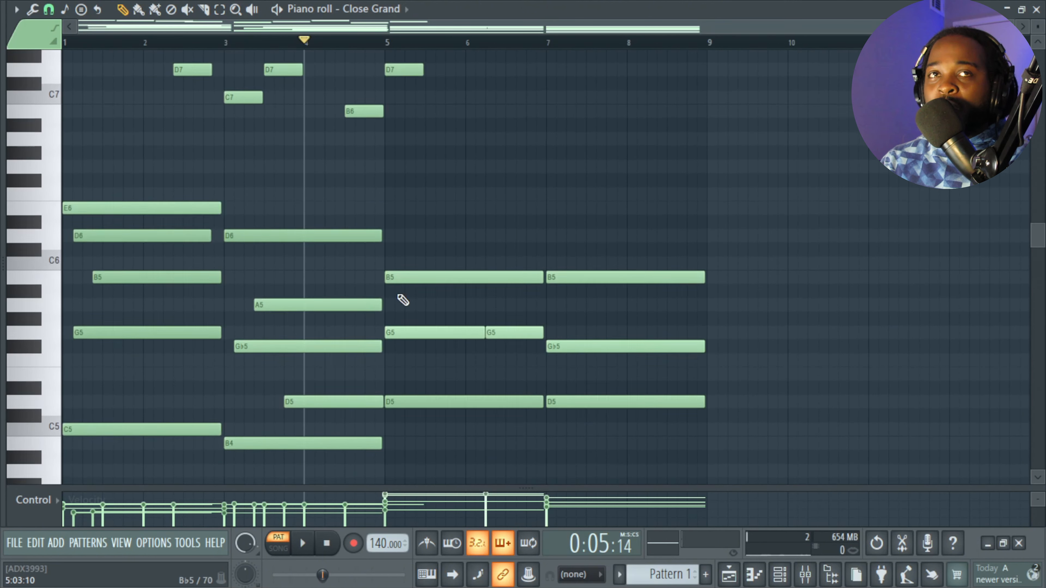
pyautogui.scroll(2, 420, 299)
pyautogui.press('space')
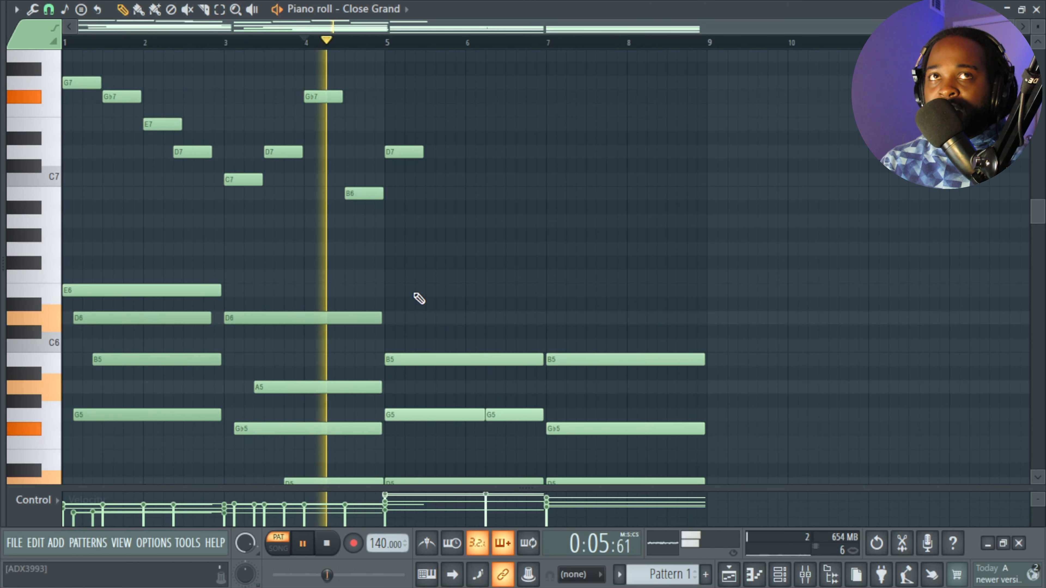
pyautogui.scroll(1, 419, 298)
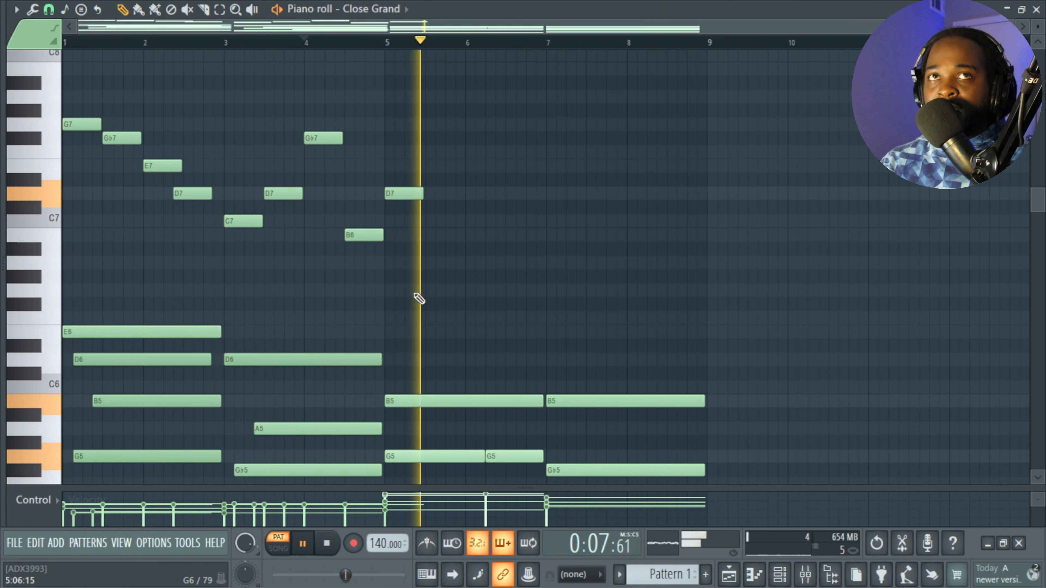
pyautogui.press('space')
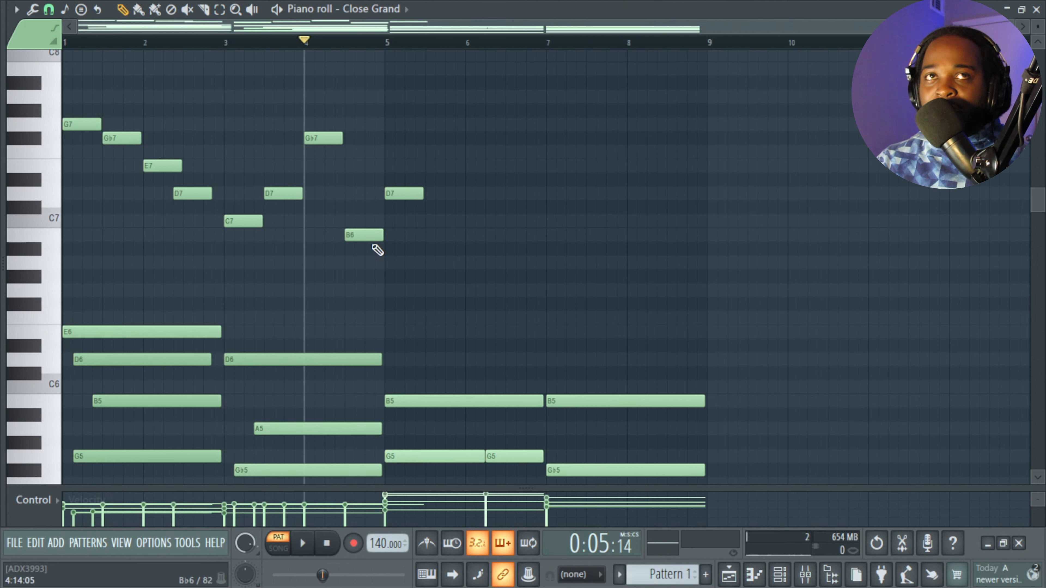
# Step: Shift the third chord's D7 melody note to 5:05:00, lengthen it to about one bar, and play from bar 4
pyautogui.moveTo(405, 209); pyautogui.dragTo(390, 191)
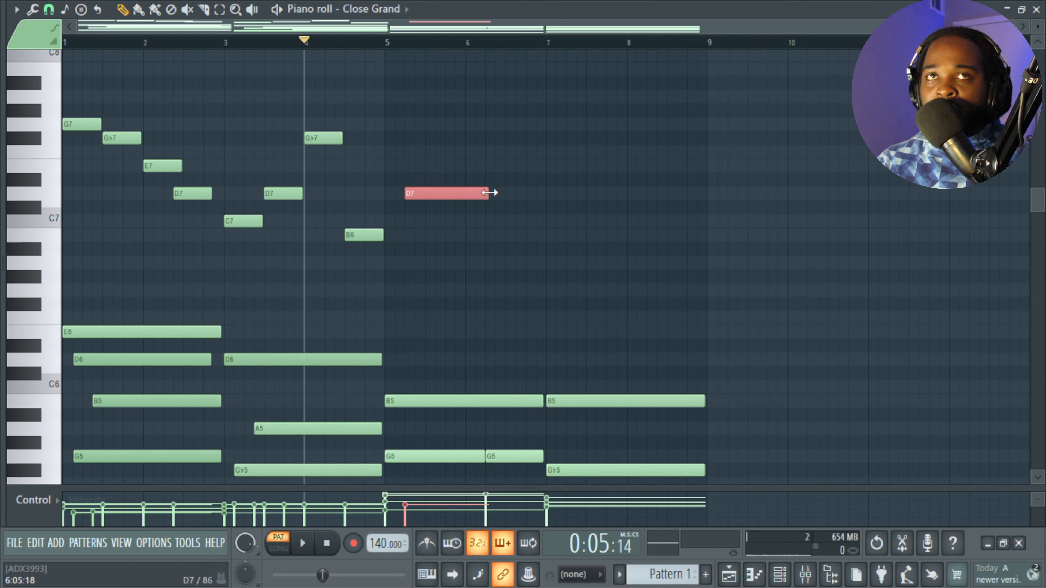
pyautogui.moveTo(489, 193); pyautogui.dragTo(483, 191)
pyautogui.press('space')
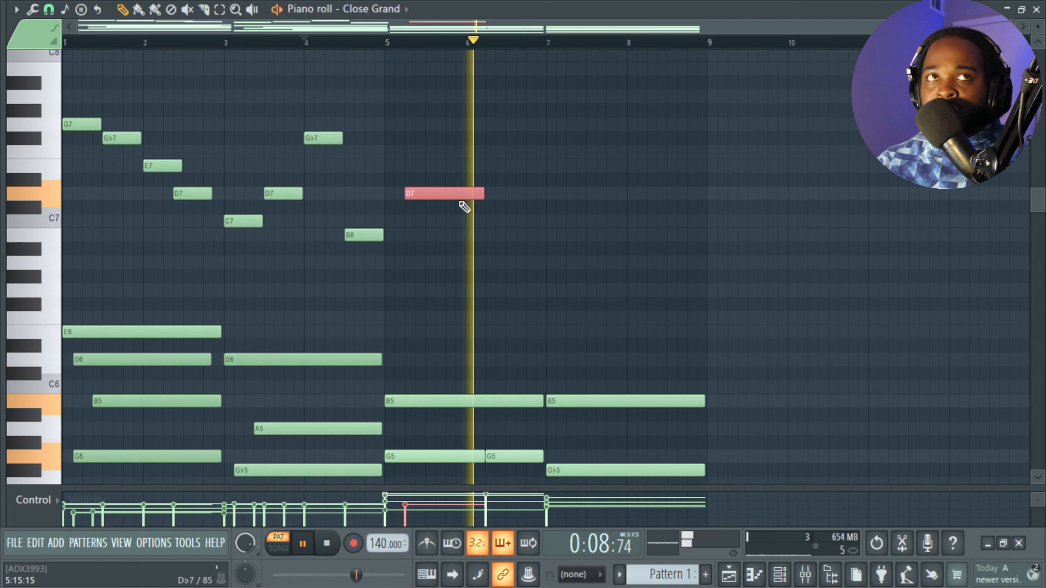
pyautogui.press('space')
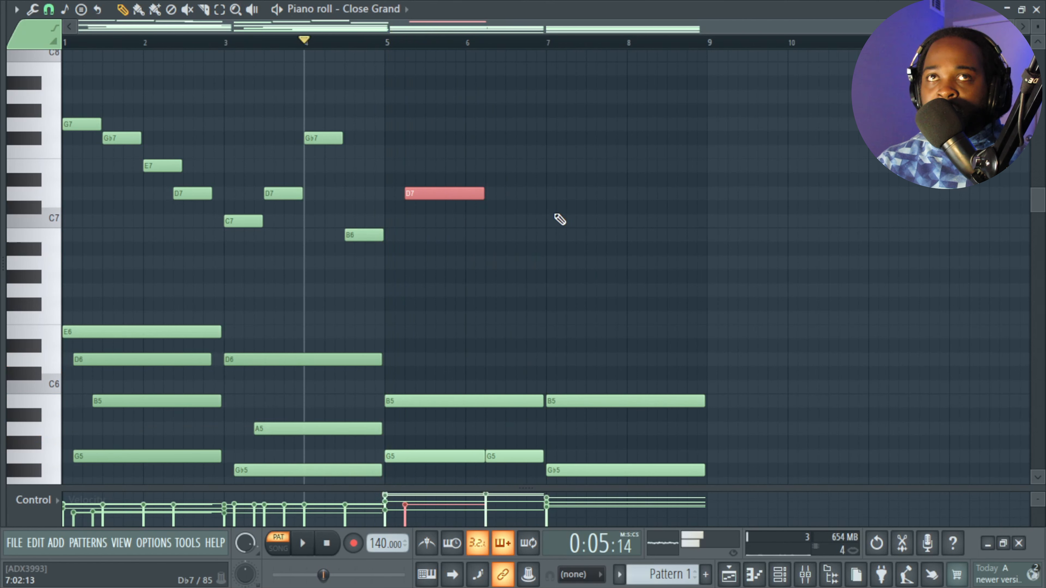
# Step: Add a one-bar B6 melody note over the fourth chord, starting at 7:05:00, and play from bar 4
pyautogui.moveTo(560, 219)
pyautogui.mouseDown()
pyautogui.moveTo(551, 192)
pyautogui.moveTo(530, 206)
pyautogui.moveTo(544, 238)
pyautogui.mouseUp()
pyautogui.press('space')
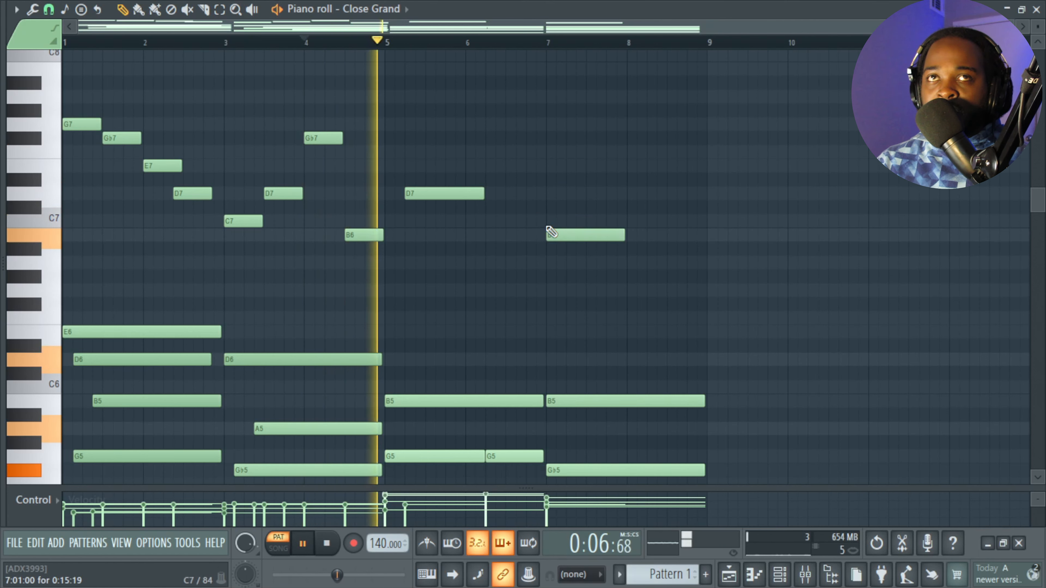
pyautogui.moveTo(551, 232); pyautogui.dragTo(583, 233)
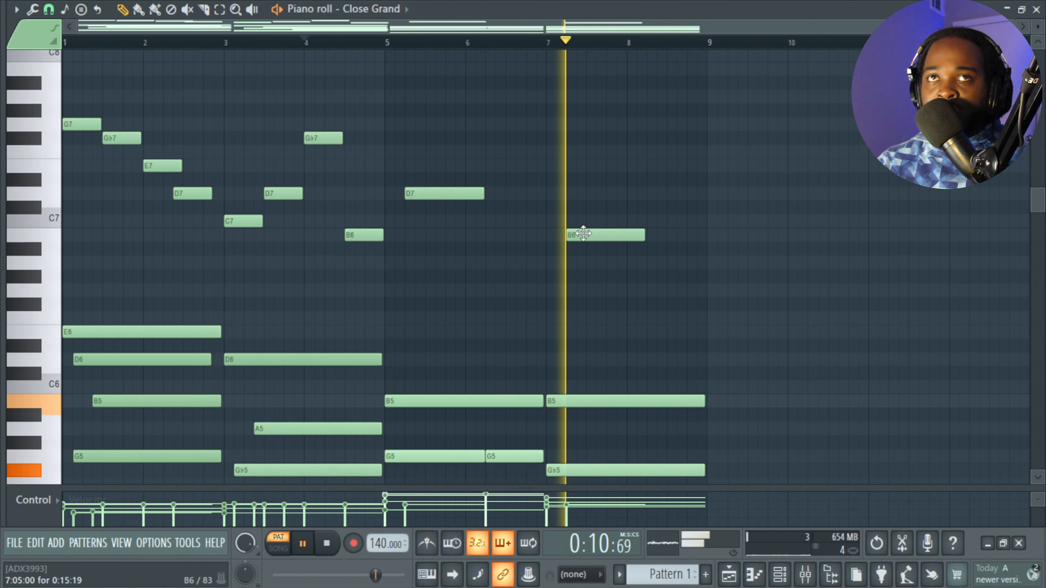
pyautogui.press('space')
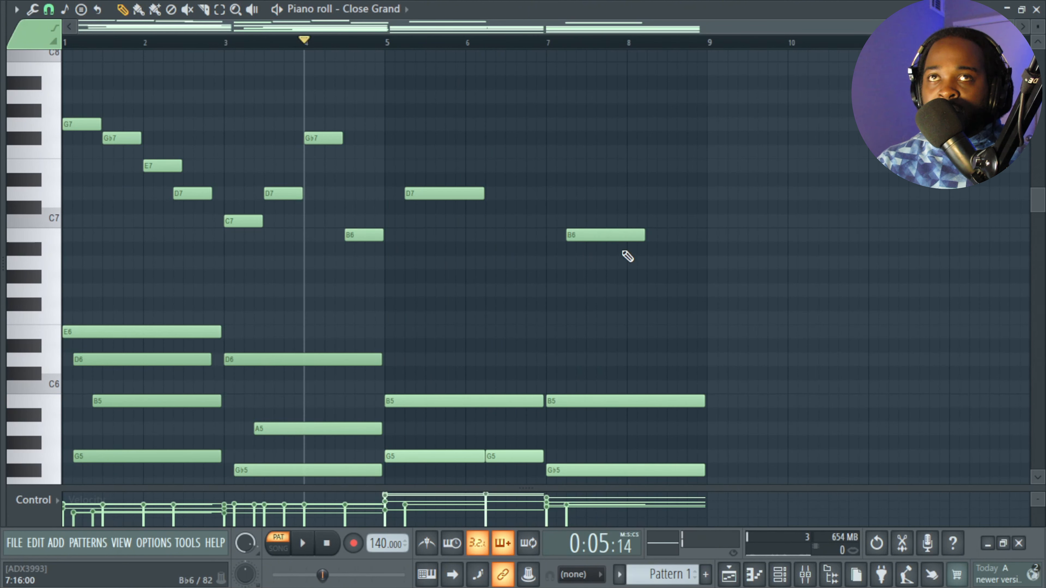
# Step: Finish the melody with an A6 at the start of bar 8 and a G6 at 8:09:00 trimmed to bar 9, and play it
pyautogui.click(624, 262)
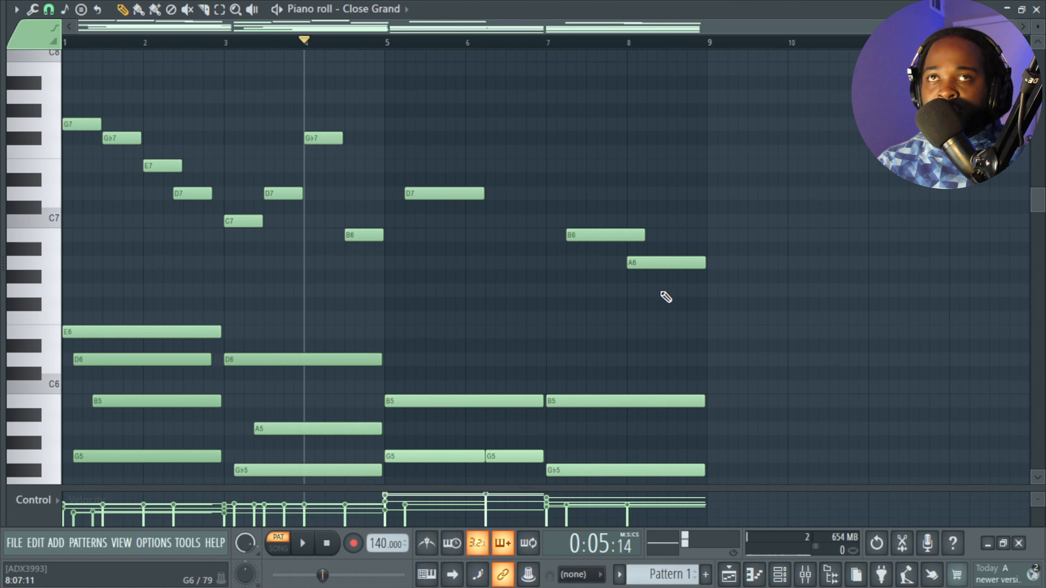
pyautogui.press('space')
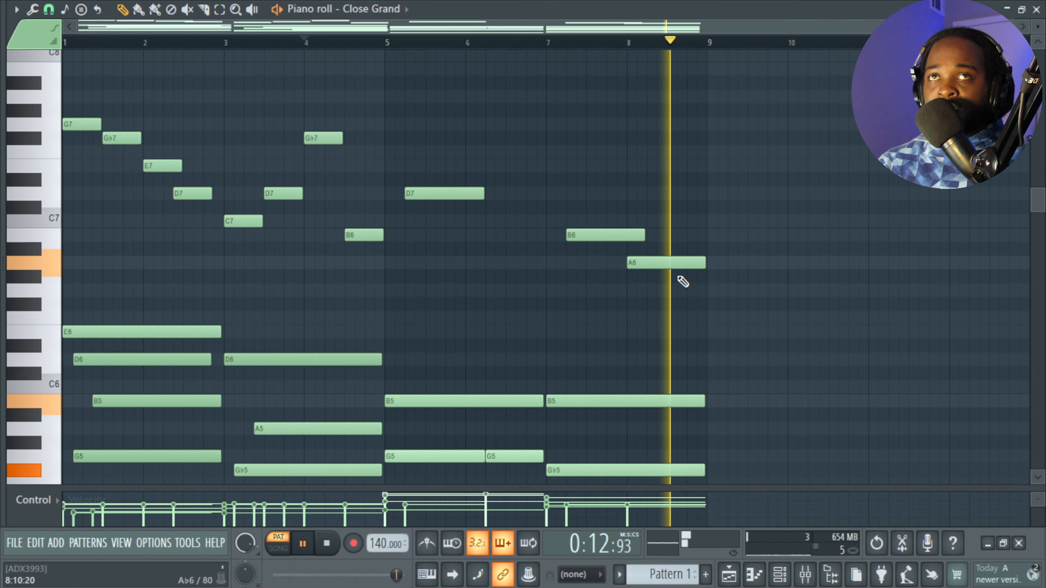
pyautogui.press('space')
pyautogui.click(669, 291)
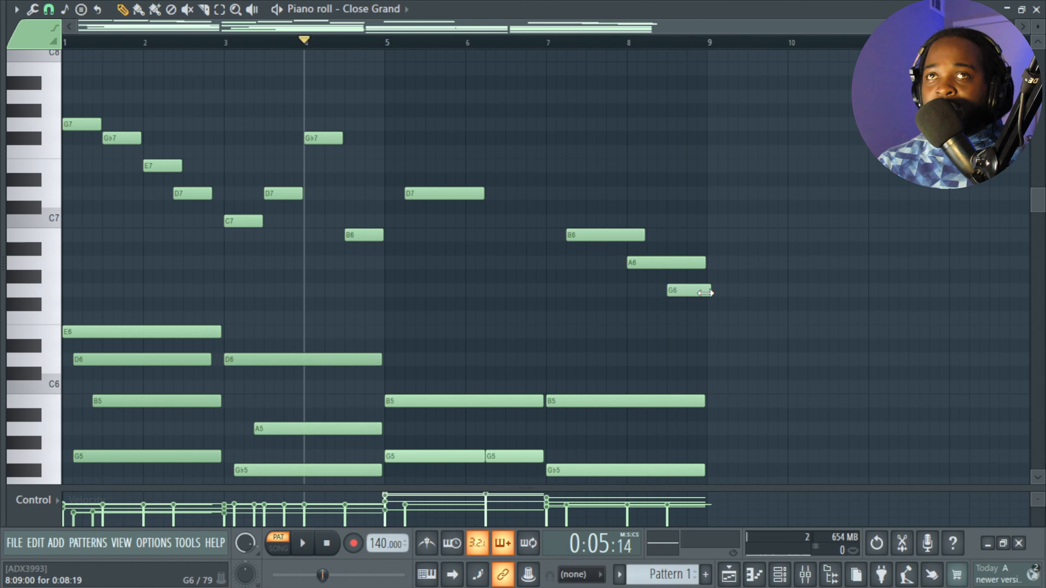
pyautogui.moveTo(705, 292); pyautogui.dragTo(700, 293)
pyautogui.press('space')
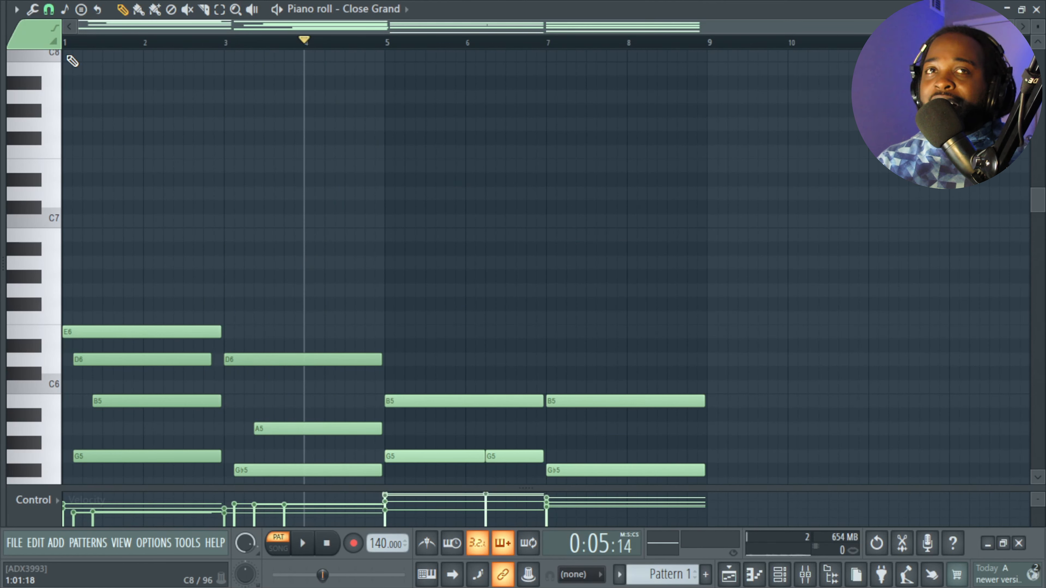
# Step: Examine the chords without the melody and play the second chord from bar 3
pyautogui.scroll(-4, 432, 196)
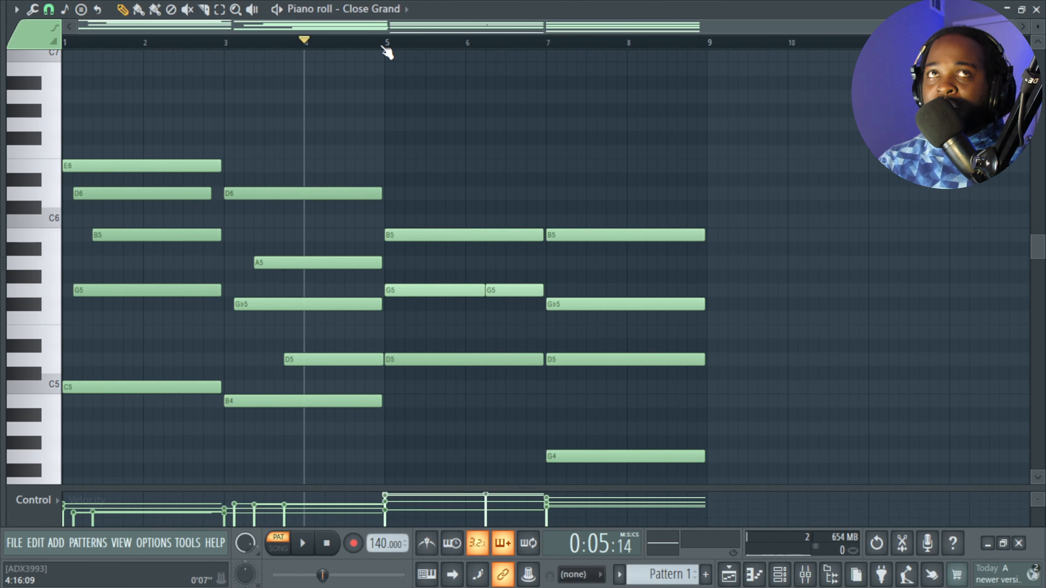
pyautogui.click(70, 43)
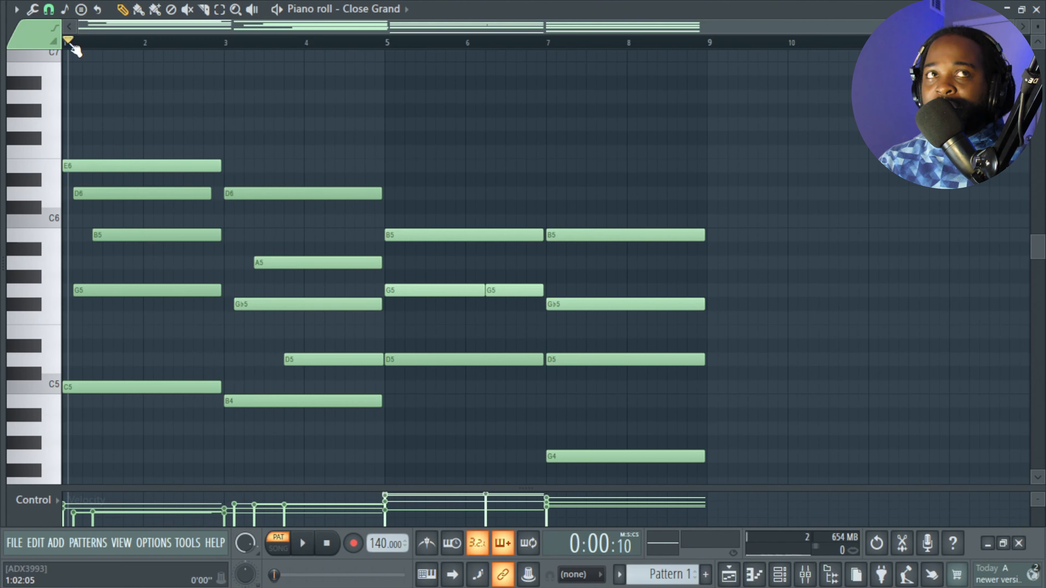
pyautogui.scroll(-2, 338, 367)
pyautogui.scroll(4, 343, 351)
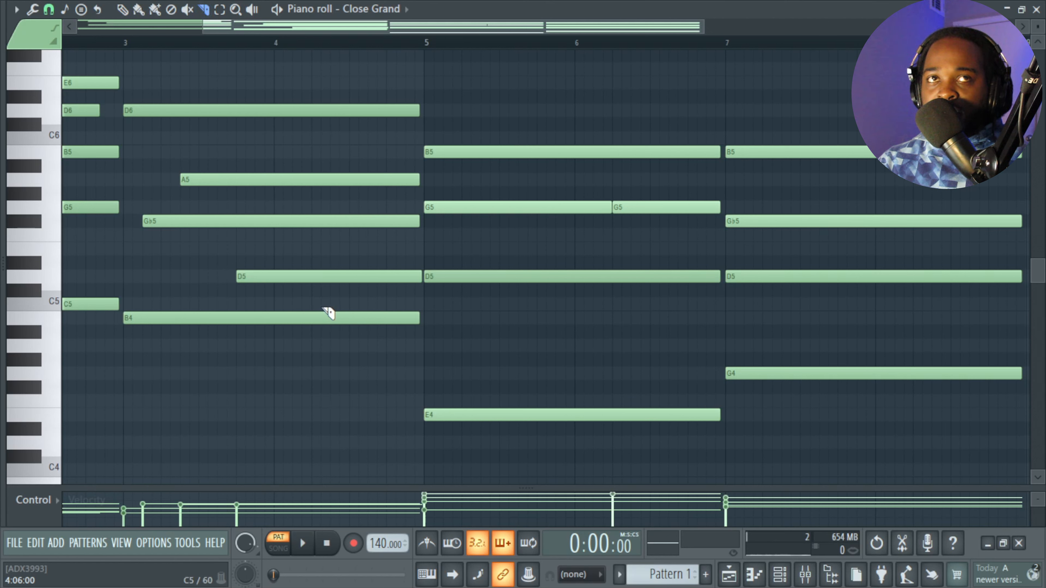
pyautogui.click(132, 42)
pyautogui.press('space')
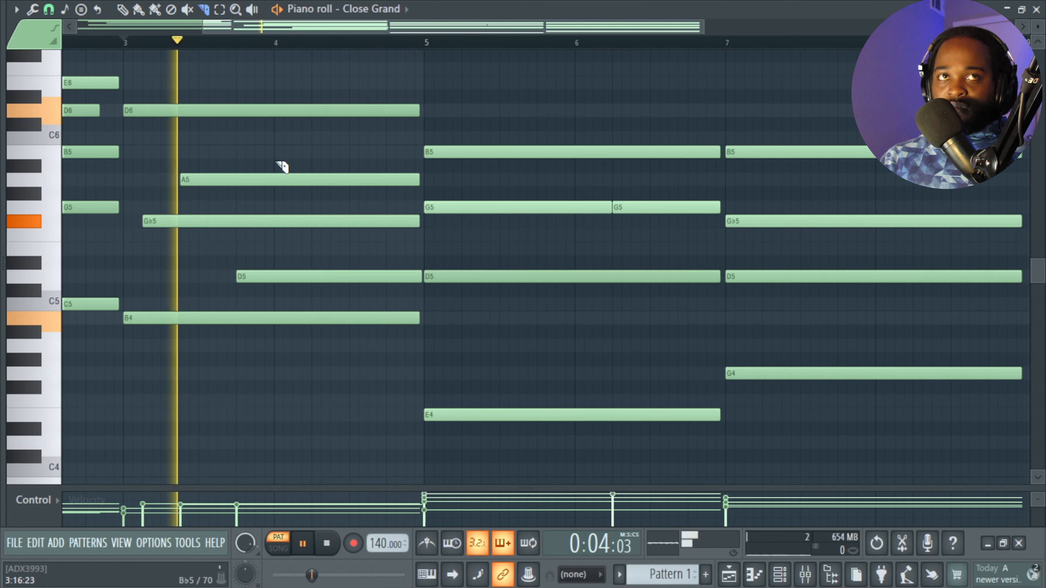
pyautogui.press('space')
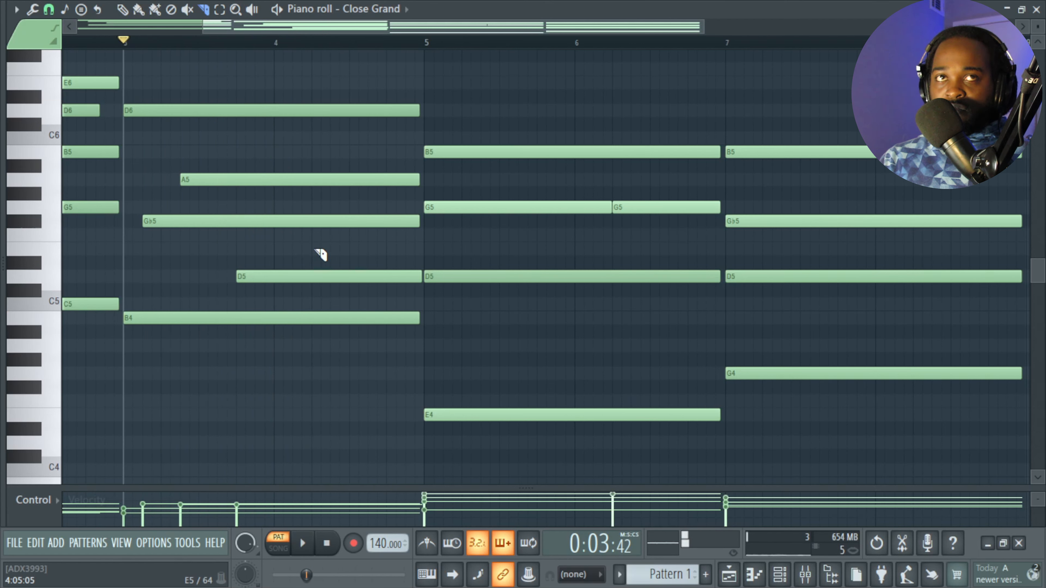
# Step: Slice the second chord's D5 at 4:09:00 and G♭5 at 4:13:00, add a short E5 at 4:11:00, and play from bar 3
pyautogui.click(349, 275)
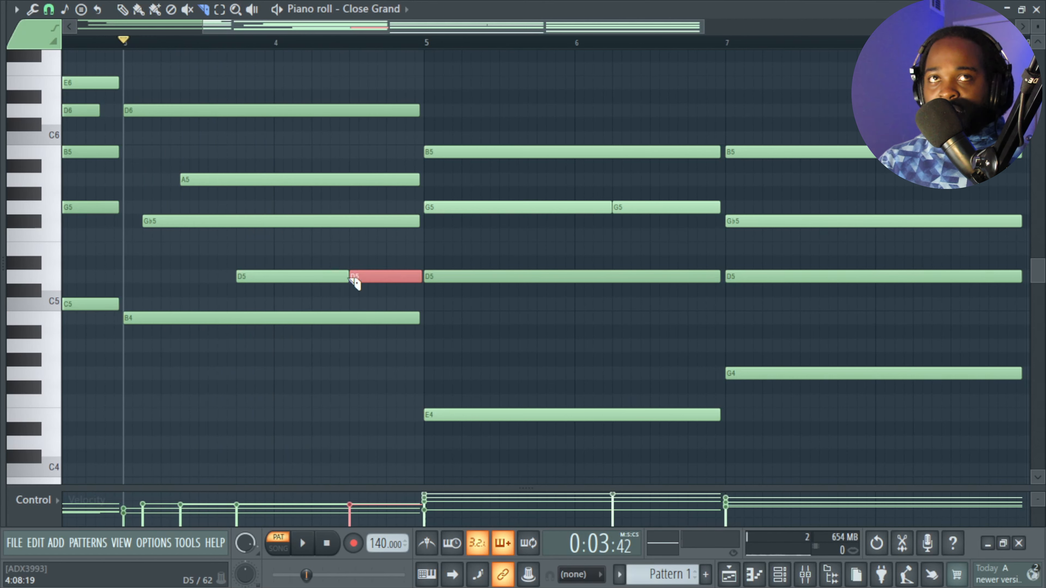
pyautogui.click(386, 221)
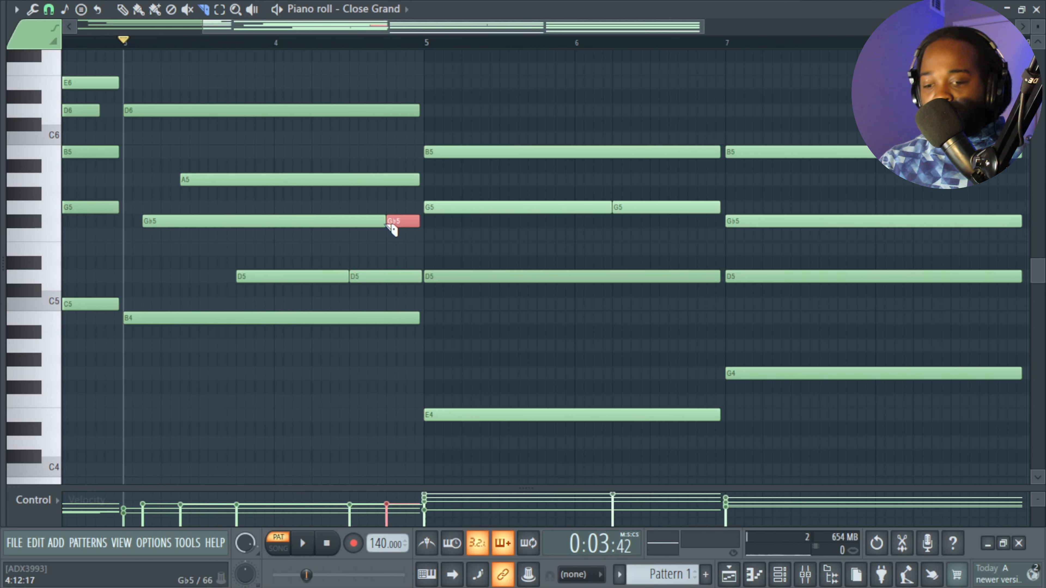
pyautogui.click(361, 248)
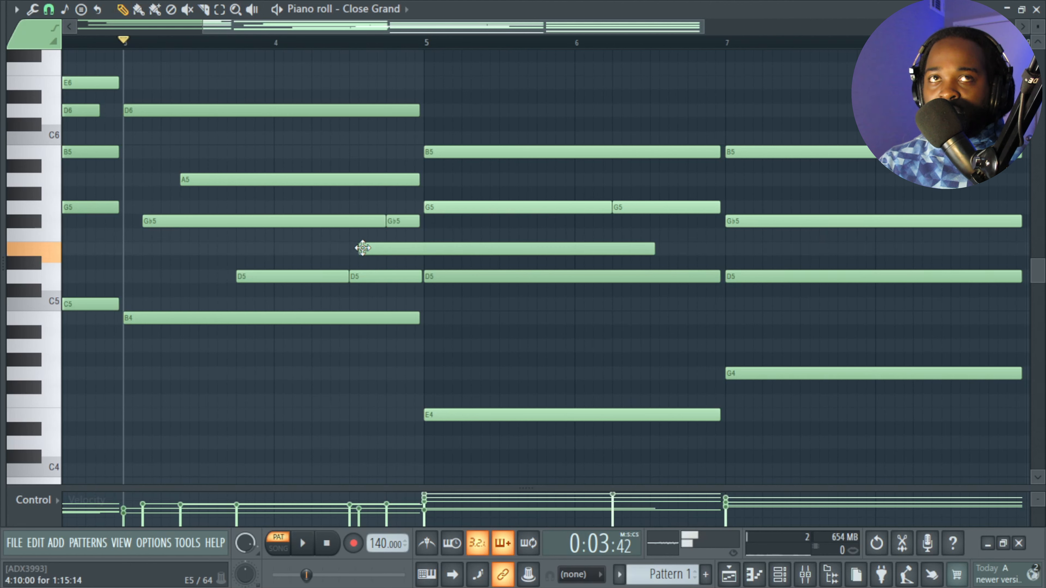
pyautogui.rightClick(396, 251)
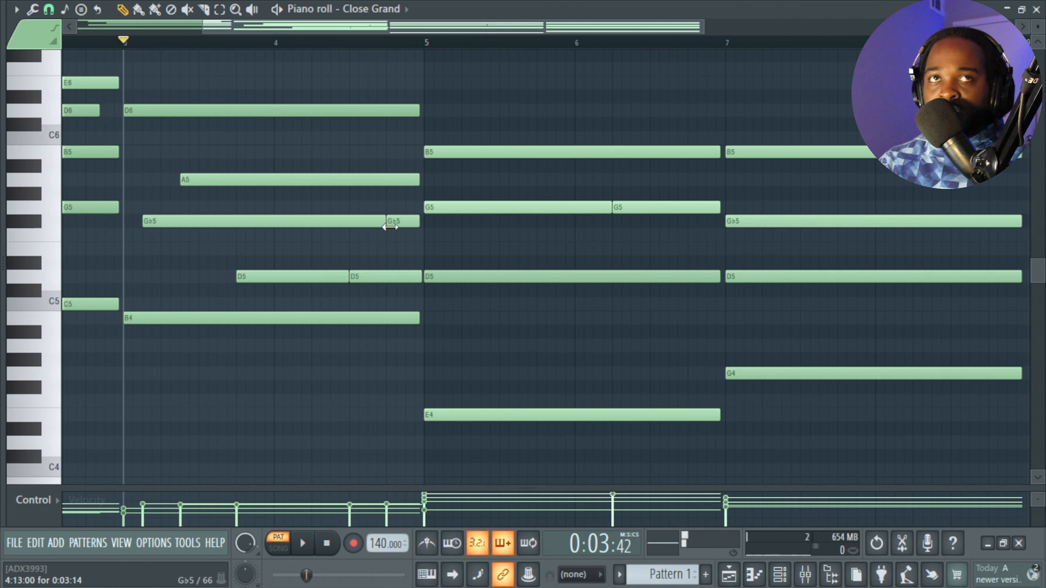
pyautogui.click(360, 239)
pyautogui.moveTo(370, 236); pyautogui.dragTo(380, 248)
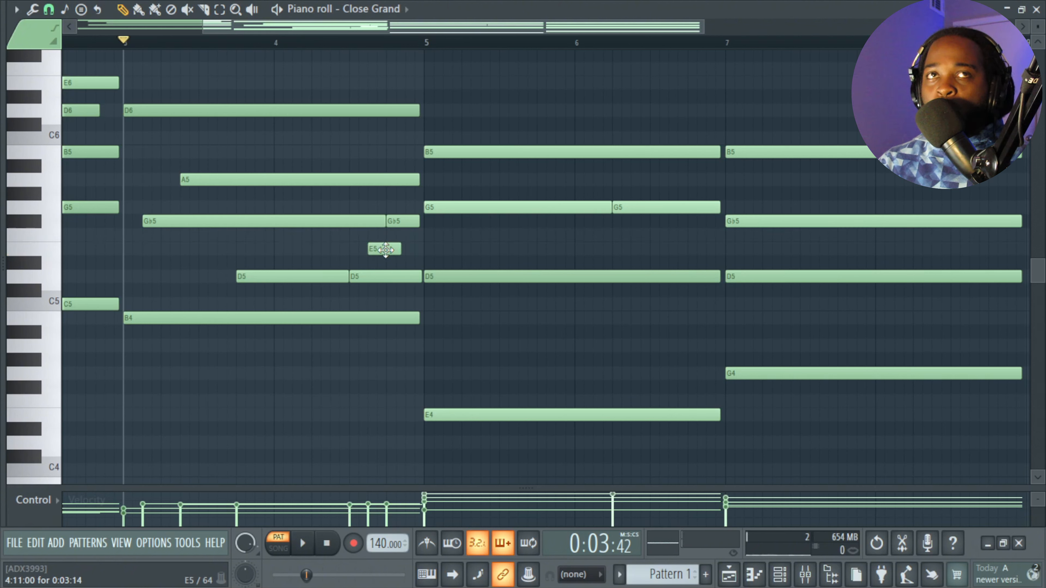
pyautogui.press('space')
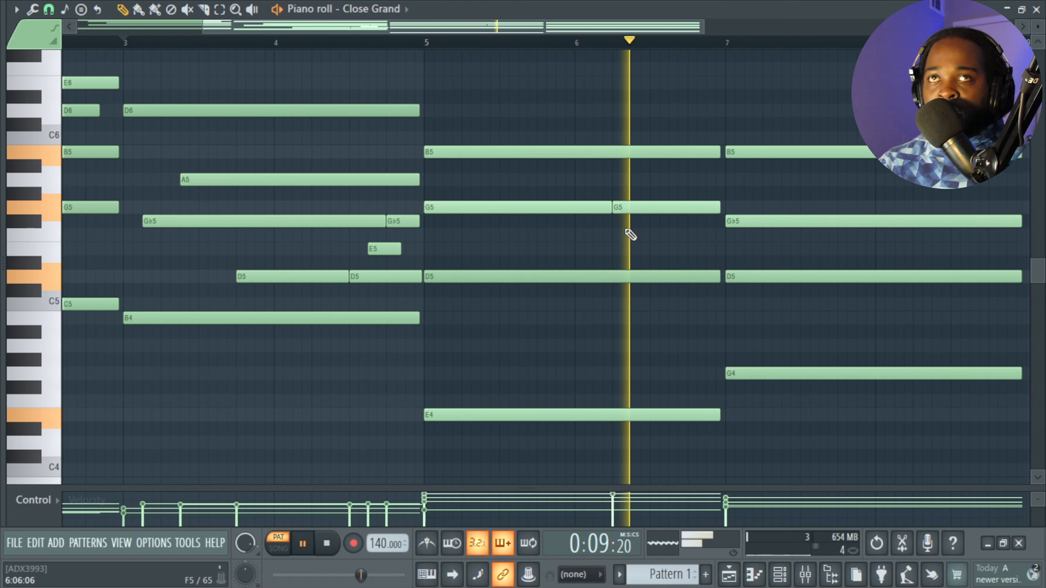
pyautogui.press('space')
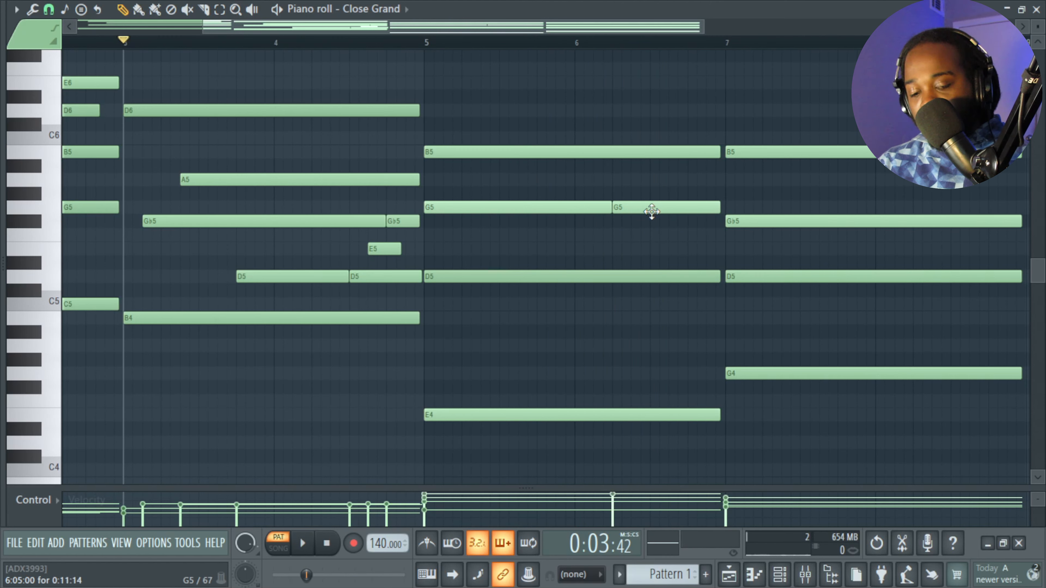
# Step: Slice the third chord's shorter G5 note at 6:09:00
pyautogui.press('c')
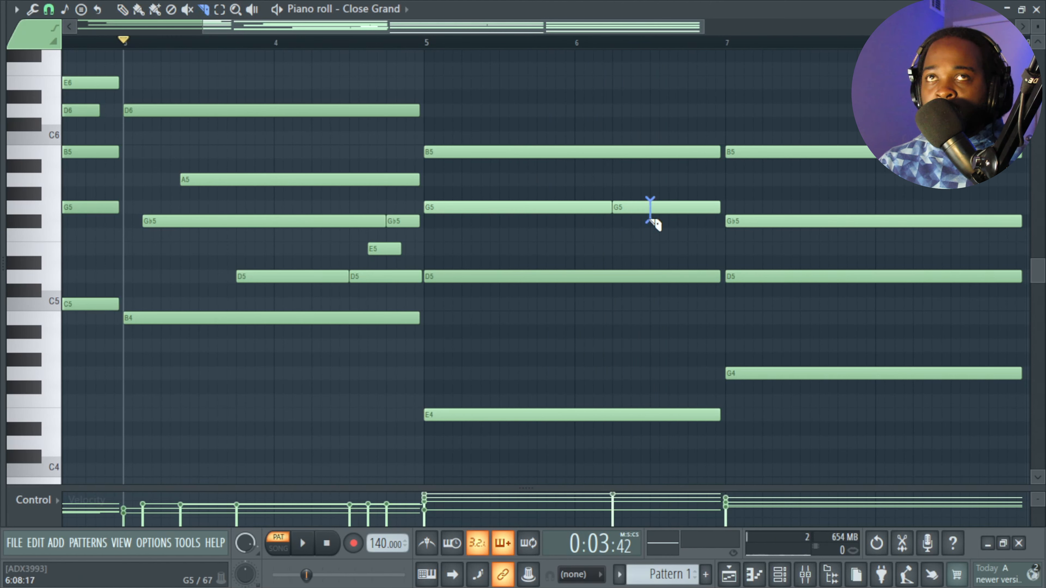
pyautogui.moveTo(652, 223); pyautogui.dragTo(653, 224)
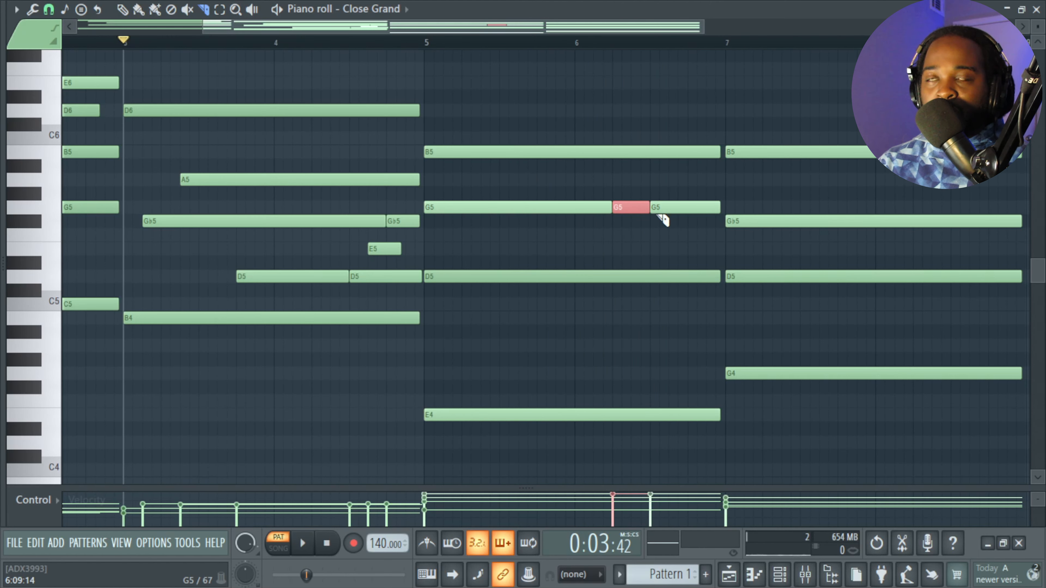
pyautogui.press('p')
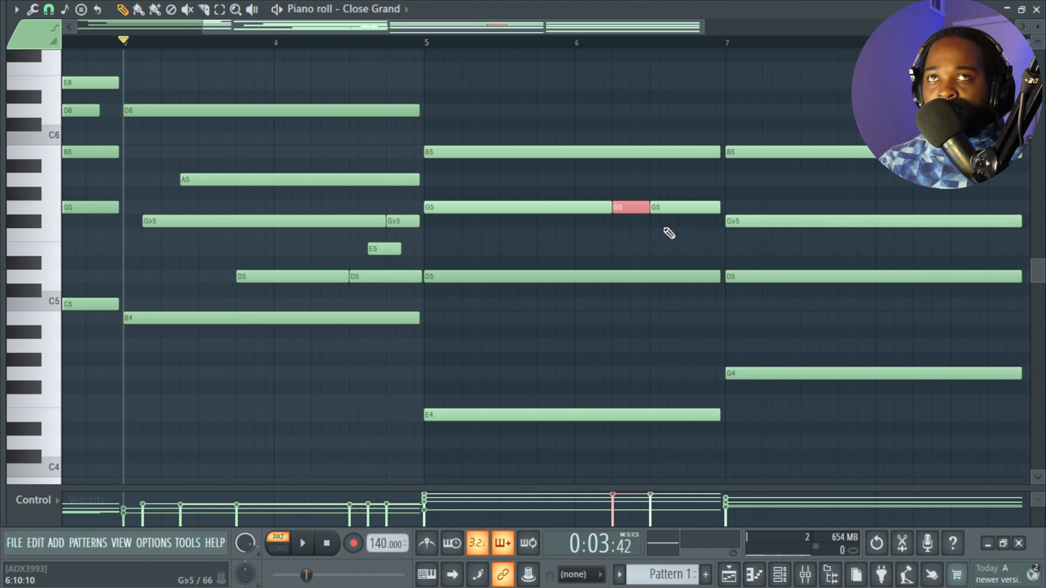
# Step: Add a short E5 note at 6:09:00 between the third chord's G5 and D5
pyautogui.click(652, 235)
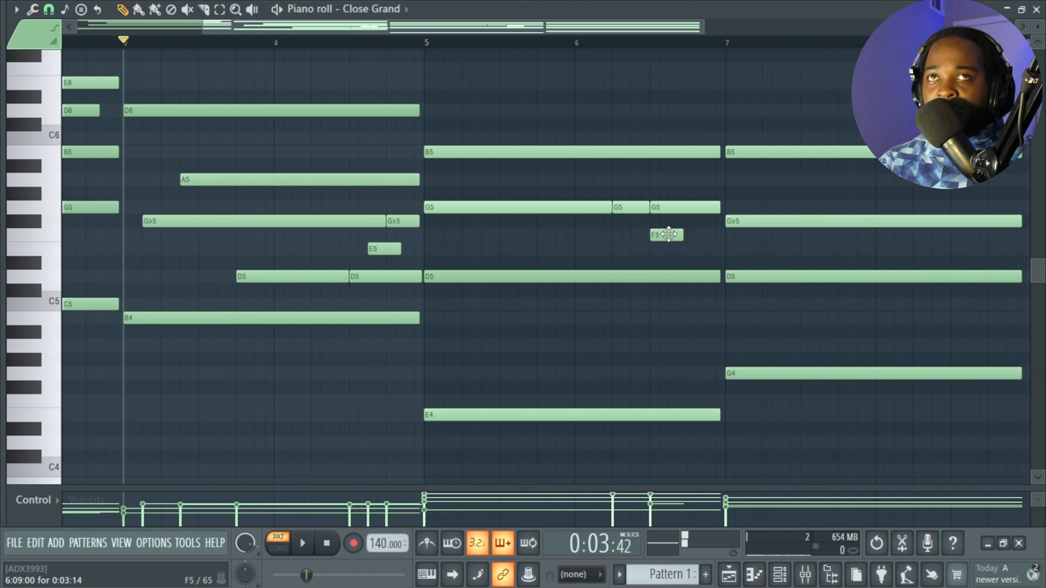
pyautogui.click(664, 234)
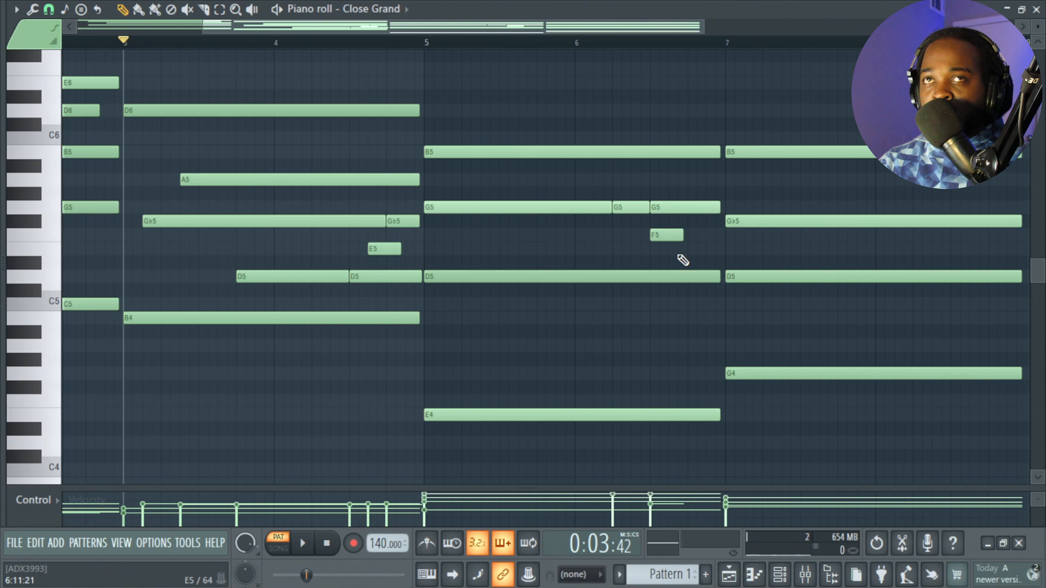
pyautogui.click(670, 235)
pyautogui.moveTo(670, 248); pyautogui.dragTo(677, 257)
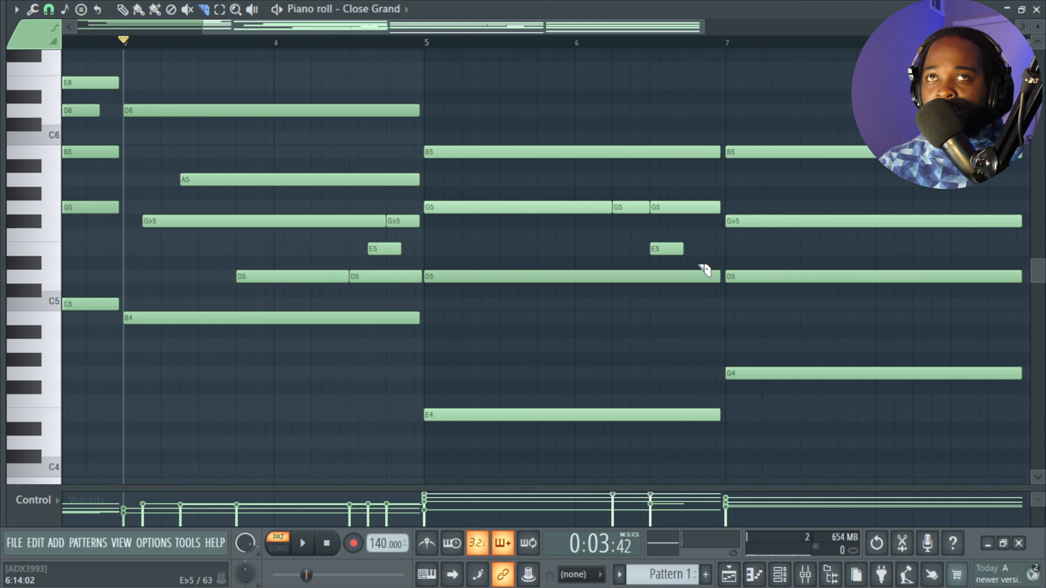
pyautogui.click(687, 276)
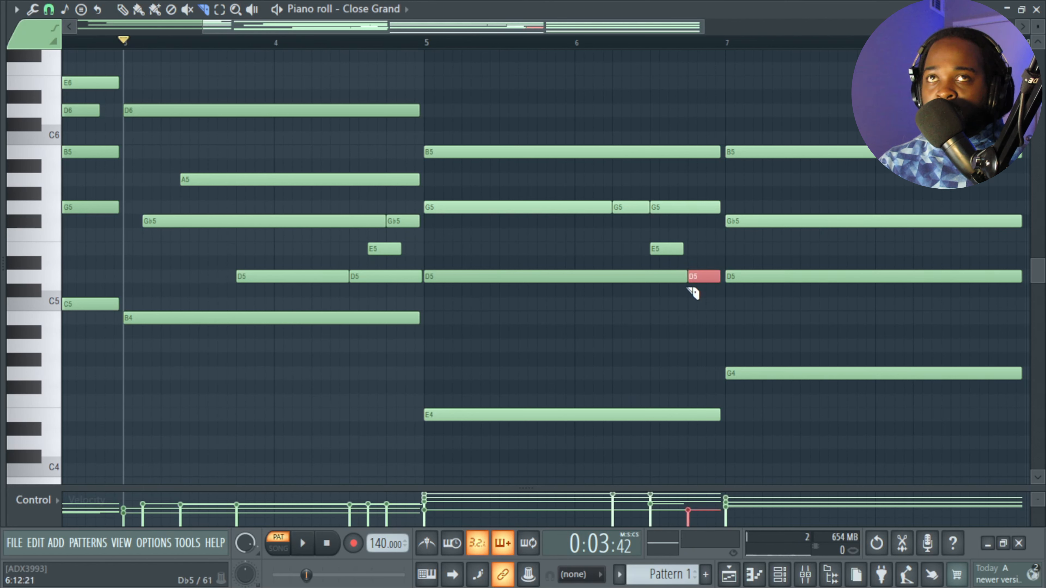
pyautogui.hotkey('ctrl', 'z')
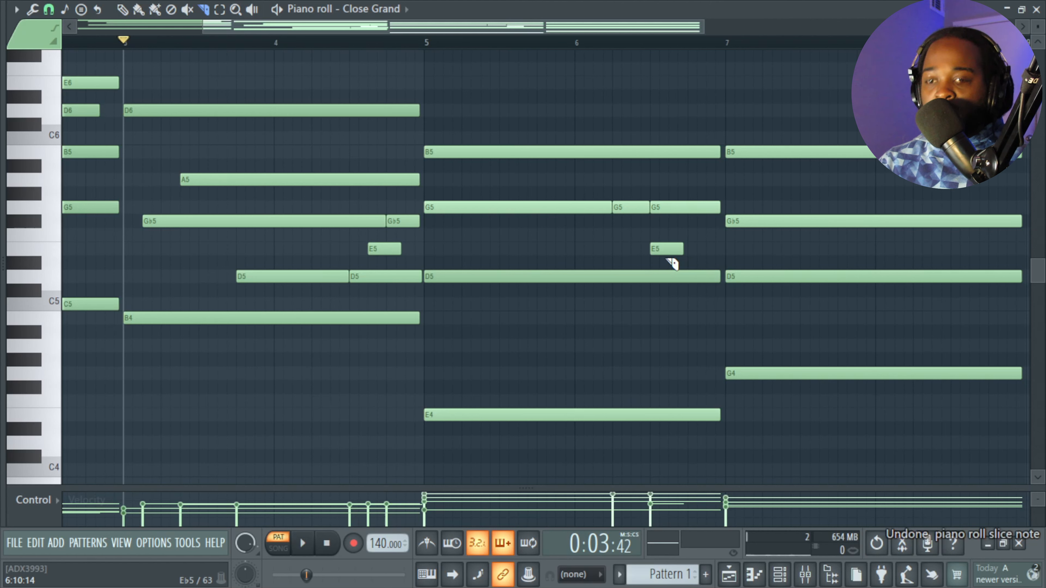
# Step: Move the third chord's short E5 to 6:11:00, slice its D5 at 6:13:00, and play from bar 3
pyautogui.press('p')
pyautogui.moveTo(663, 251)
pyautogui.mouseDown()
pyautogui.moveTo(695, 252)
pyautogui.moveTo(684, 253)
pyautogui.mouseUp()
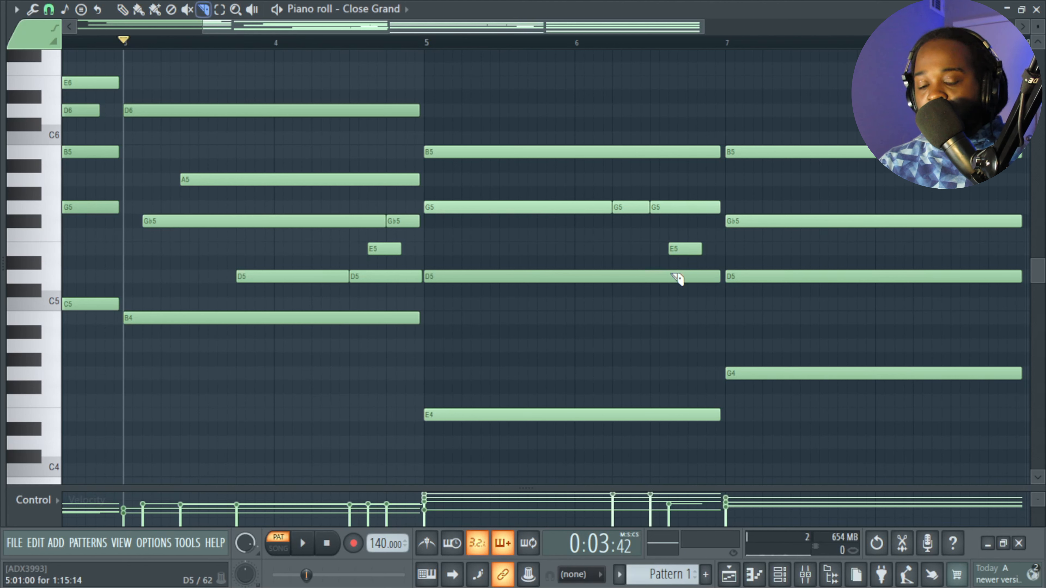
pyautogui.click(688, 276)
pyautogui.press('space')
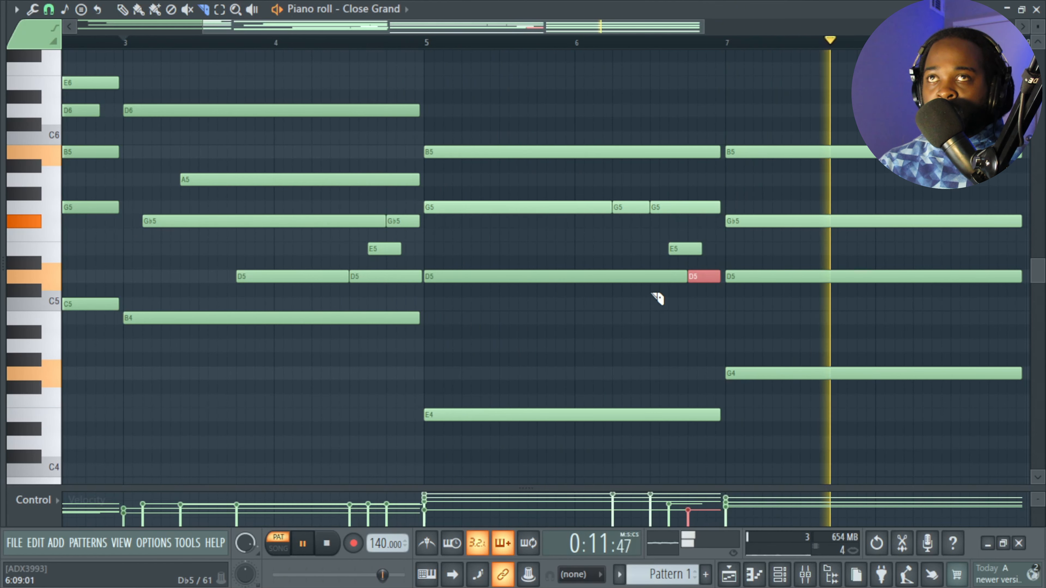
pyautogui.scroll(-2, 657, 299)
pyautogui.press('space')
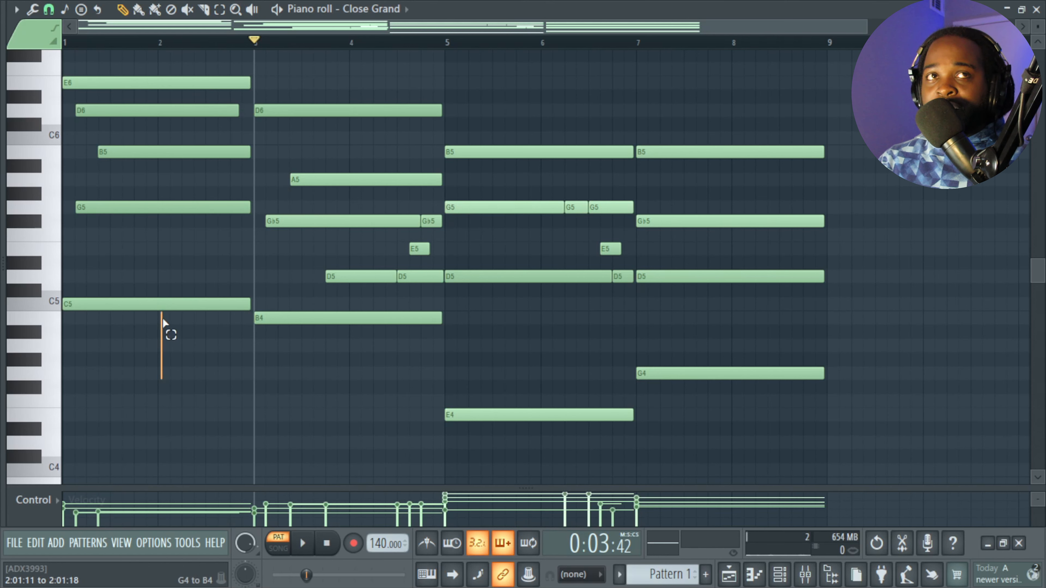
# Step: Add a B4 note from 8:09:00 to the end of the fourth chord and play from bar 3
pyautogui.click(164, 299)
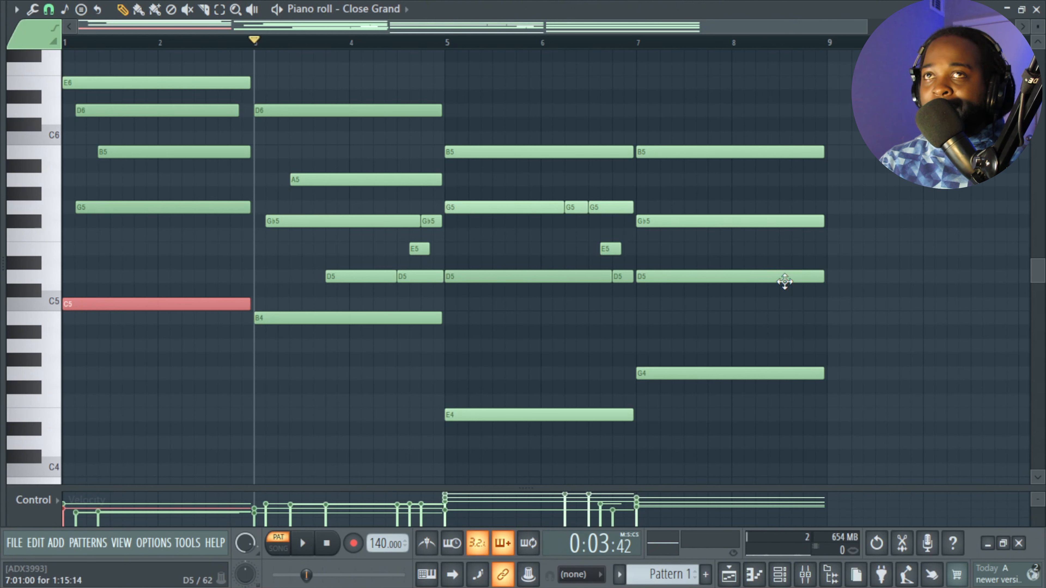
pyautogui.click(784, 281)
pyautogui.keyDown('ctrl'); pyautogui.click(616, 304); pyautogui.keyUp('ctrl')
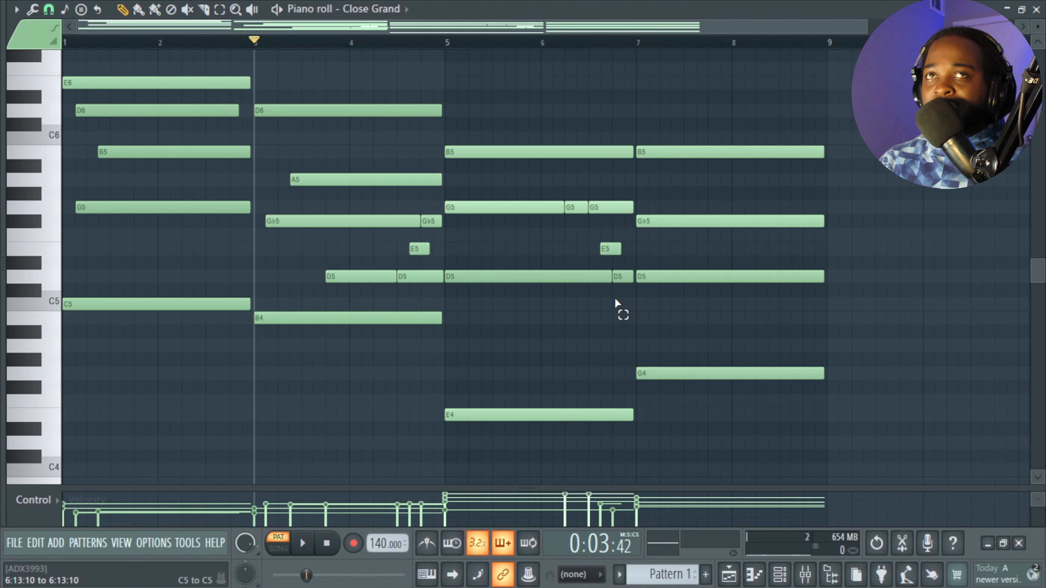
pyautogui.moveTo(617, 290); pyautogui.dragTo(616, 292)
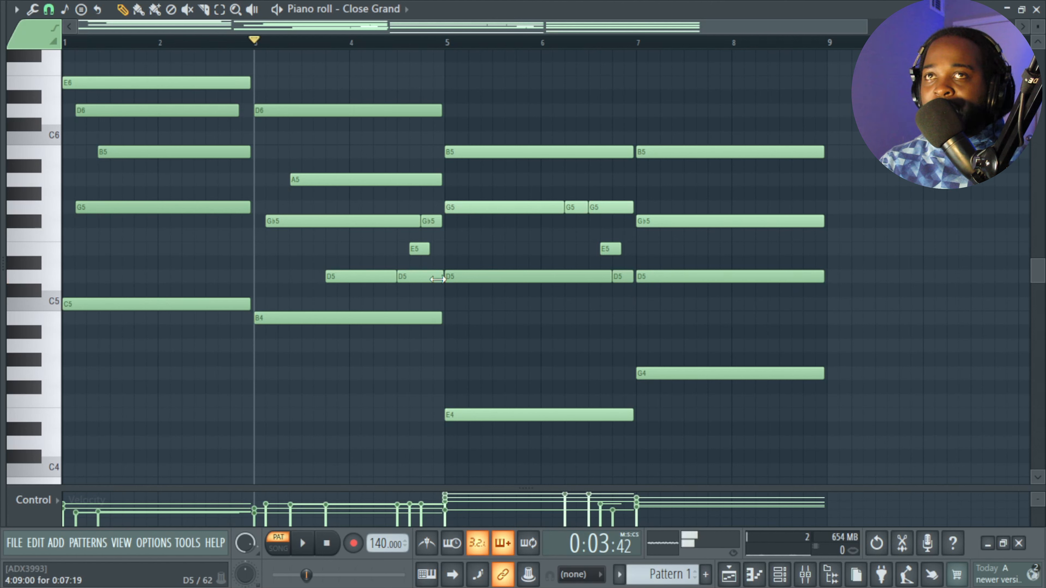
pyautogui.click(782, 321)
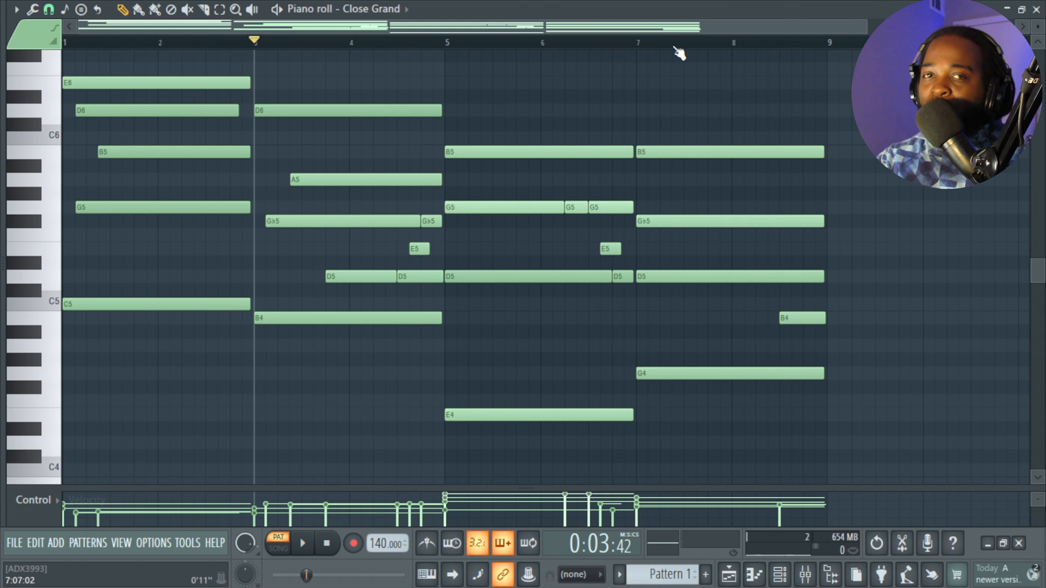
pyautogui.press('space')
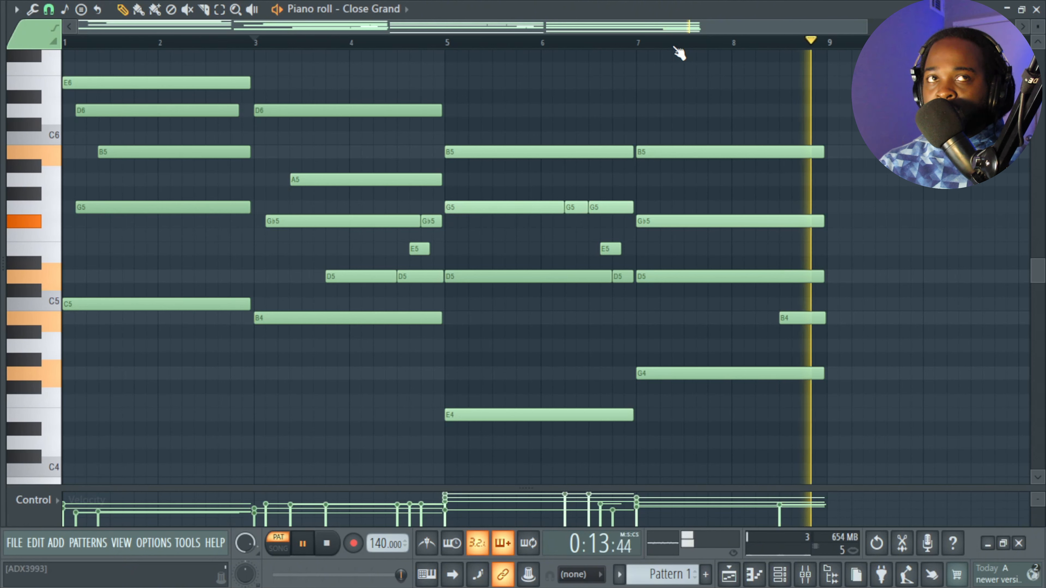
pyautogui.press('space')
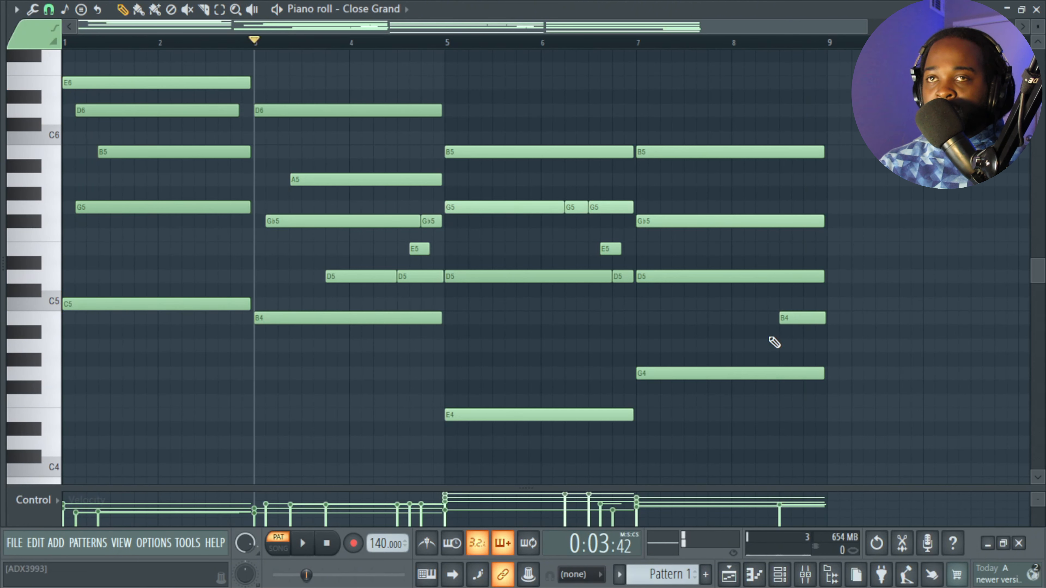
# Step: Lower the velocities of the third and fourth chords' notes slightly and play the progression from bar 1
pyautogui.scroll(-1, 750, 366)
pyautogui.scroll(1, 732, 369)
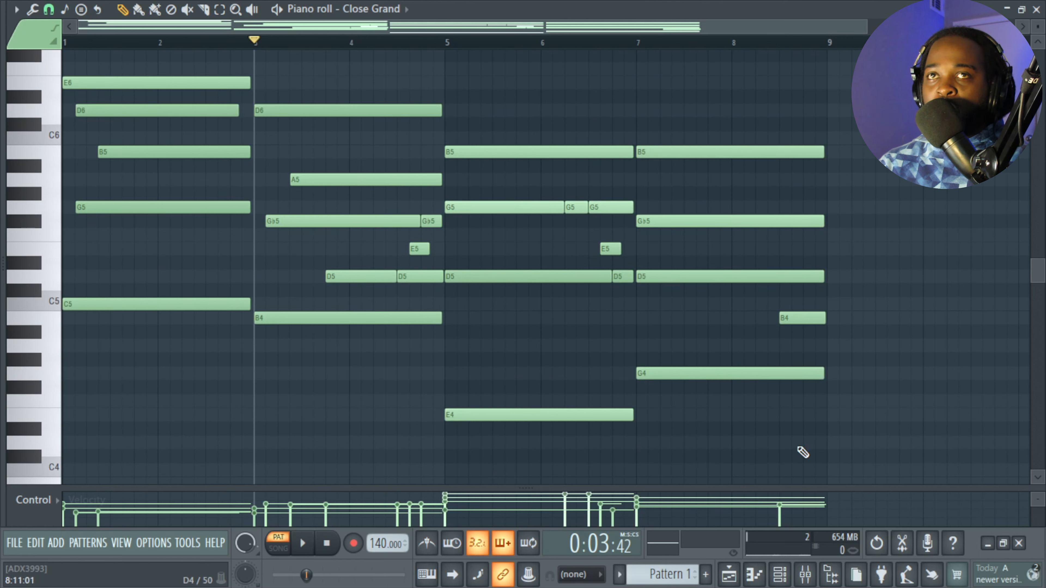
pyautogui.moveTo(814, 462); pyautogui.dragTo(478, 126)
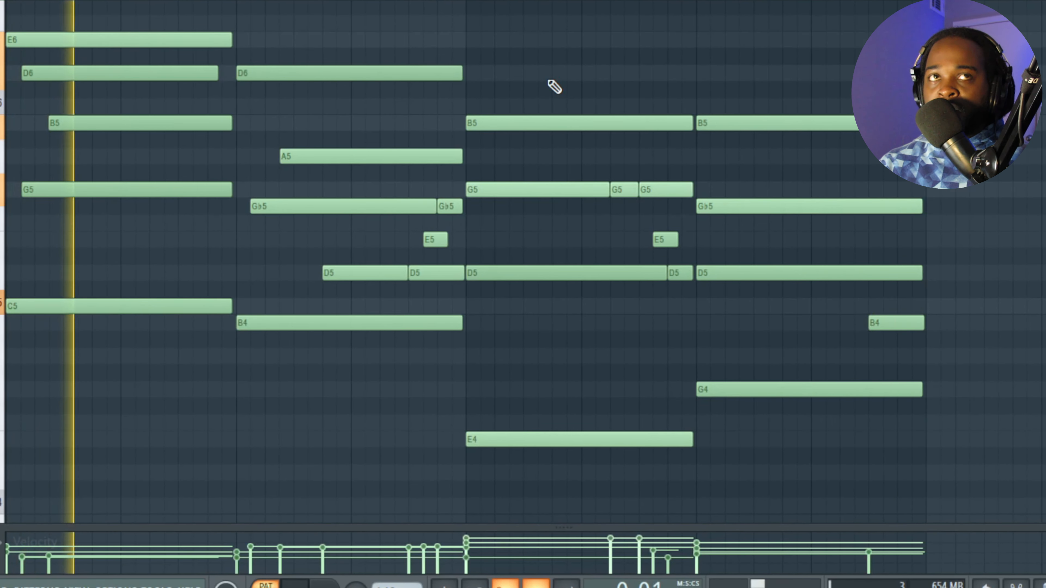
pyautogui.press('space')
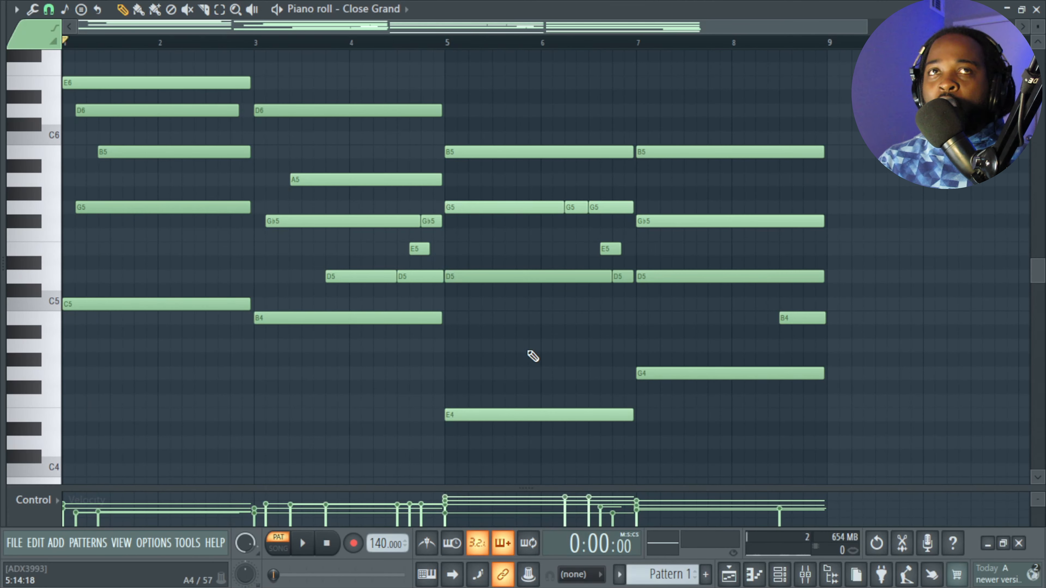
# Step: Transpose the sliced and passing notes ending the second and third chords, plus the closing B4, up two octaves
pyautogui.scroll(2, 502, 390)
pyautogui.scroll(-3, 630, 420)
pyautogui.scroll(1, 648, 418)
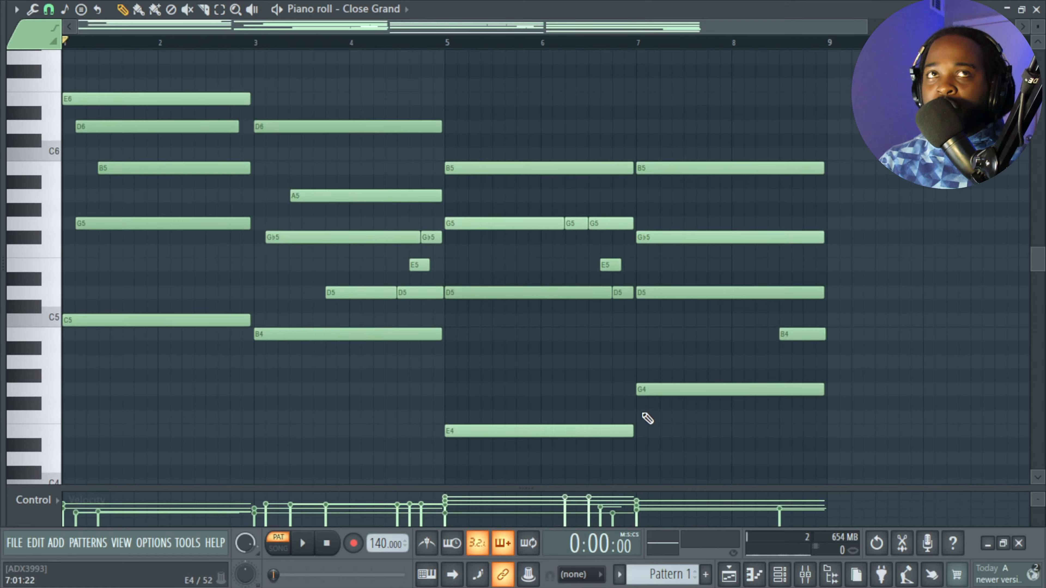
pyautogui.scroll(1, 648, 418)
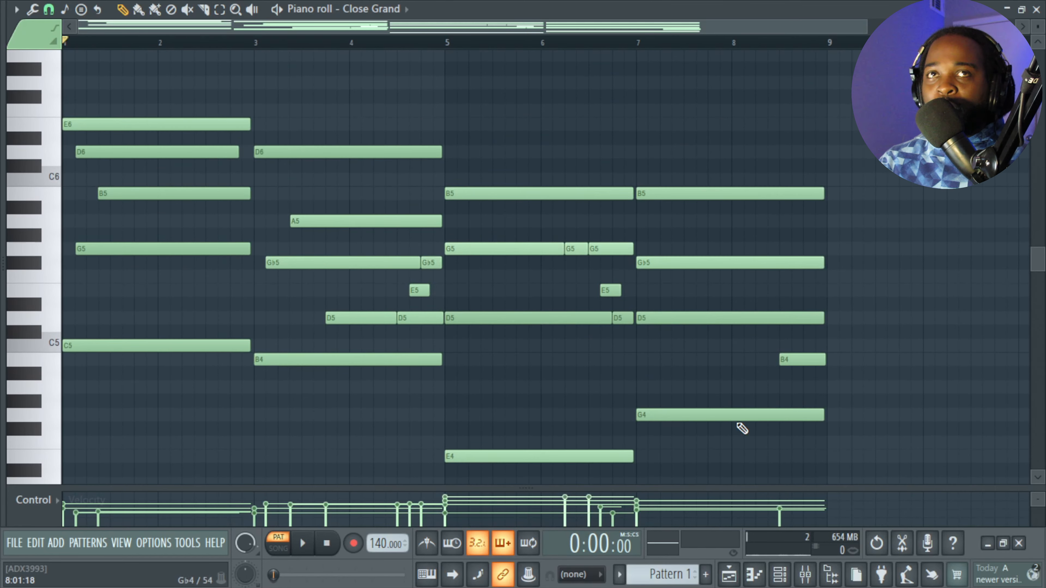
pyautogui.keyDown('ctrl'); pyautogui.click(432, 317); pyautogui.keyUp('ctrl')
pyautogui.keyDown('ctrl'); pyautogui.click(419, 290); pyautogui.keyUp('ctrl')
pyautogui.keyDown('ctrl'); pyautogui.click(432, 262); pyautogui.keyUp('ctrl')
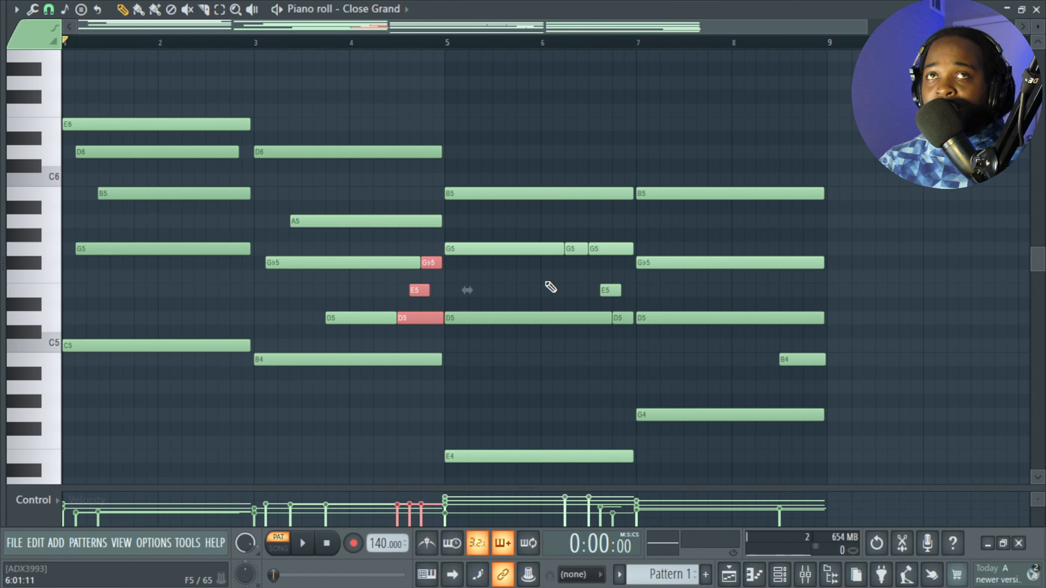
pyautogui.keyDown('ctrl'); pyautogui.click(582, 249); pyautogui.keyUp('ctrl')
pyautogui.keyDown('ctrl'); pyautogui.click(595, 249); pyautogui.keyUp('ctrl')
pyautogui.keyDown('ctrl'); pyautogui.click(610, 290); pyautogui.keyUp('ctrl')
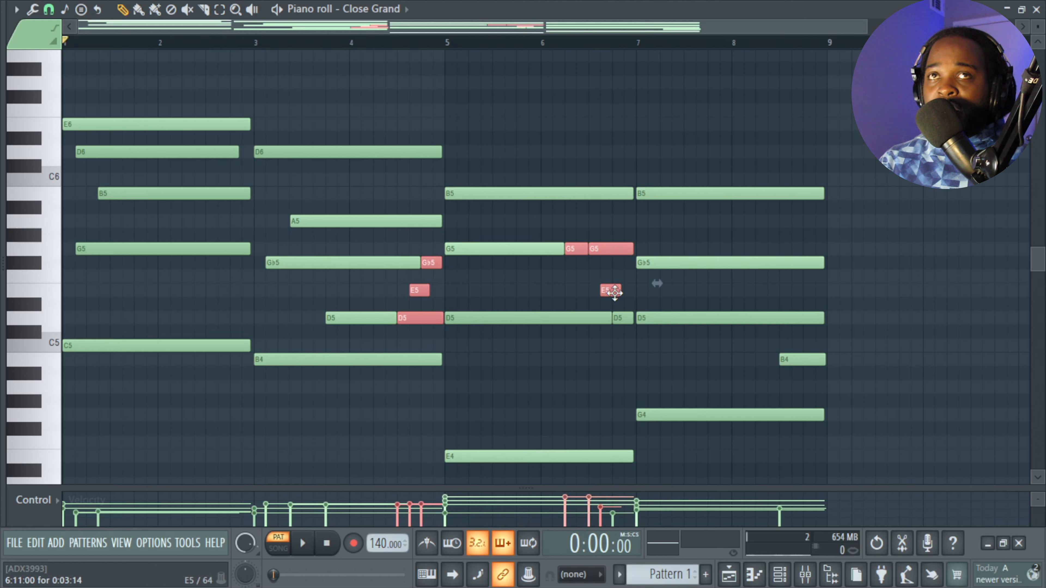
pyautogui.keyDown('ctrl'); pyautogui.click(623, 318); pyautogui.keyUp('ctrl')
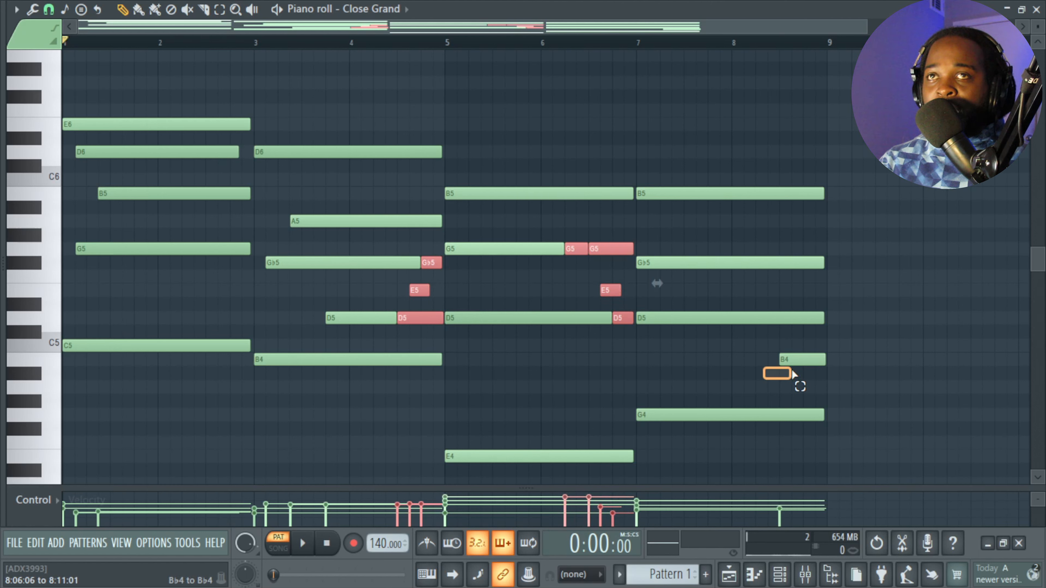
pyautogui.moveTo(792, 370); pyautogui.dragTo(810, 357)
pyautogui.hotkey('ctrl', 'Up')
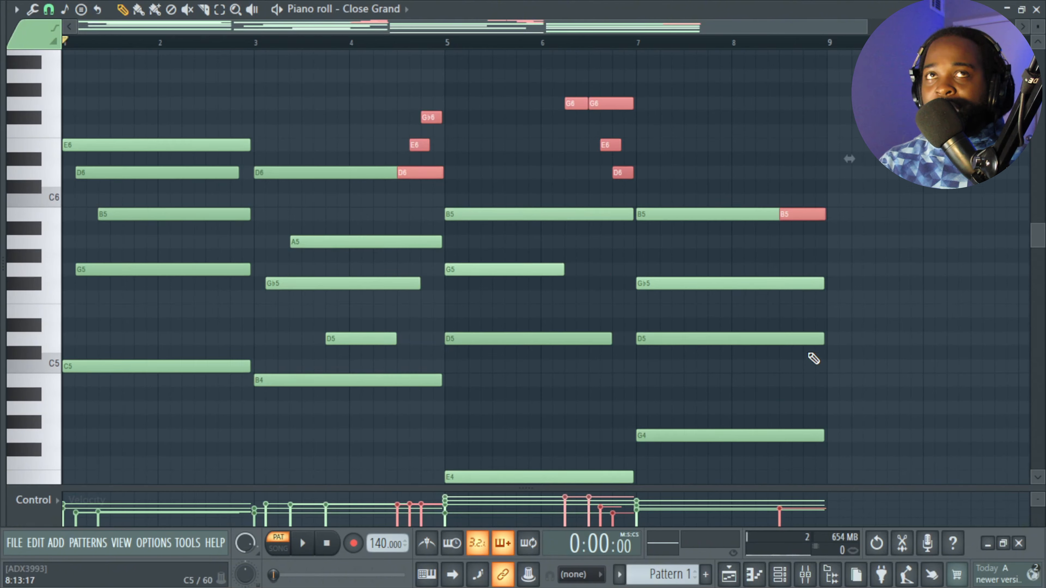
pyautogui.hotkey('ctrl', 'Up')
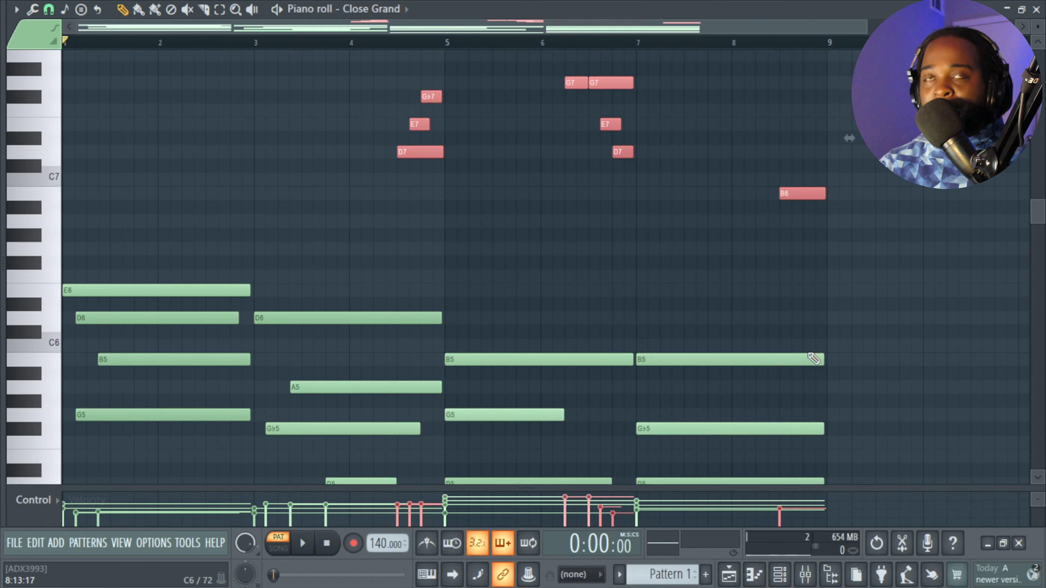
# Step: Play the progression from bar 1 to hear the raised connecting notes above the chords
pyautogui.press('space')
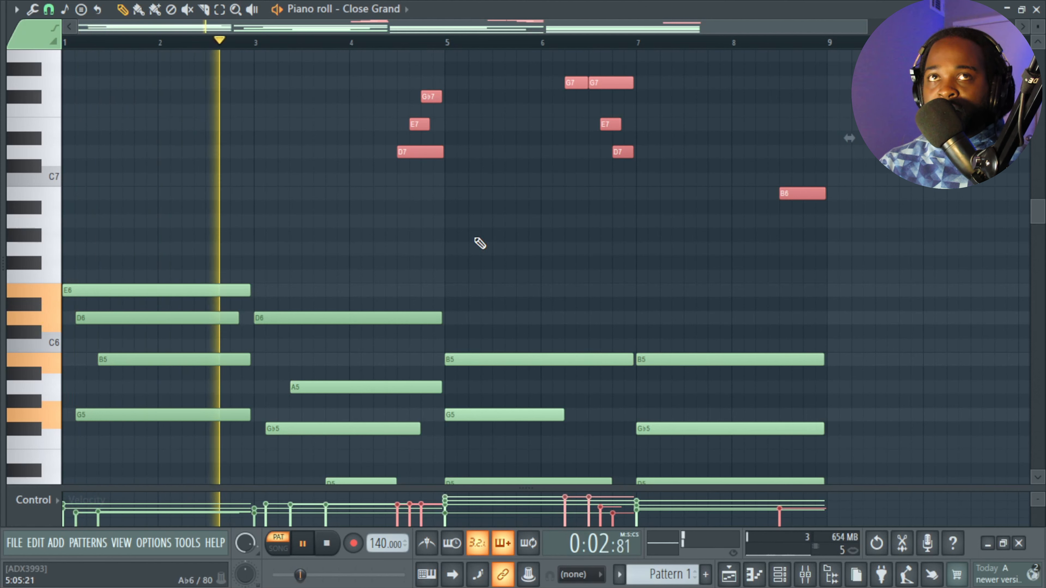
pyautogui.scroll(-2, 475, 238)
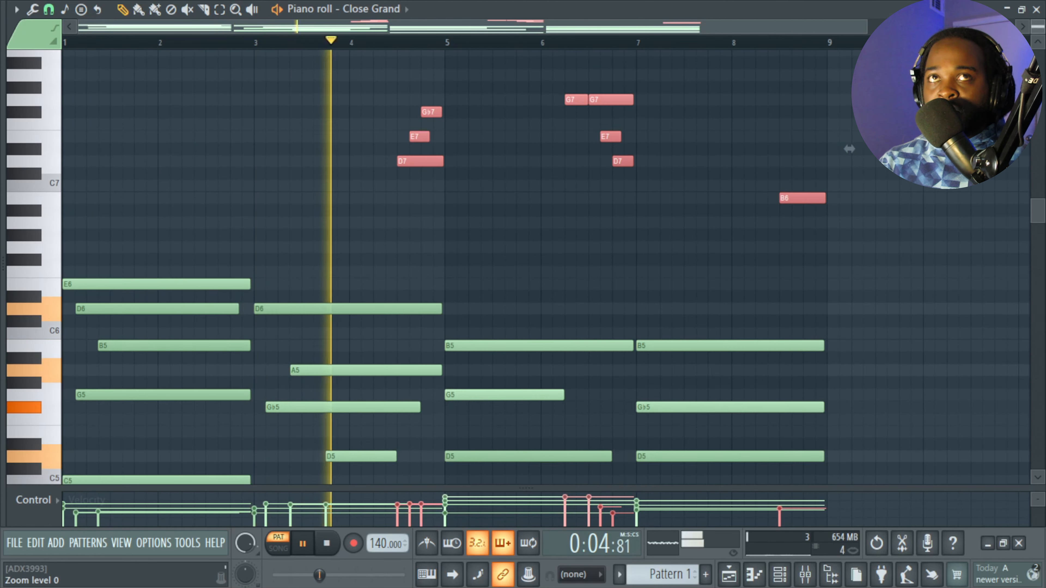
pyautogui.scroll(-1, 474, 238)
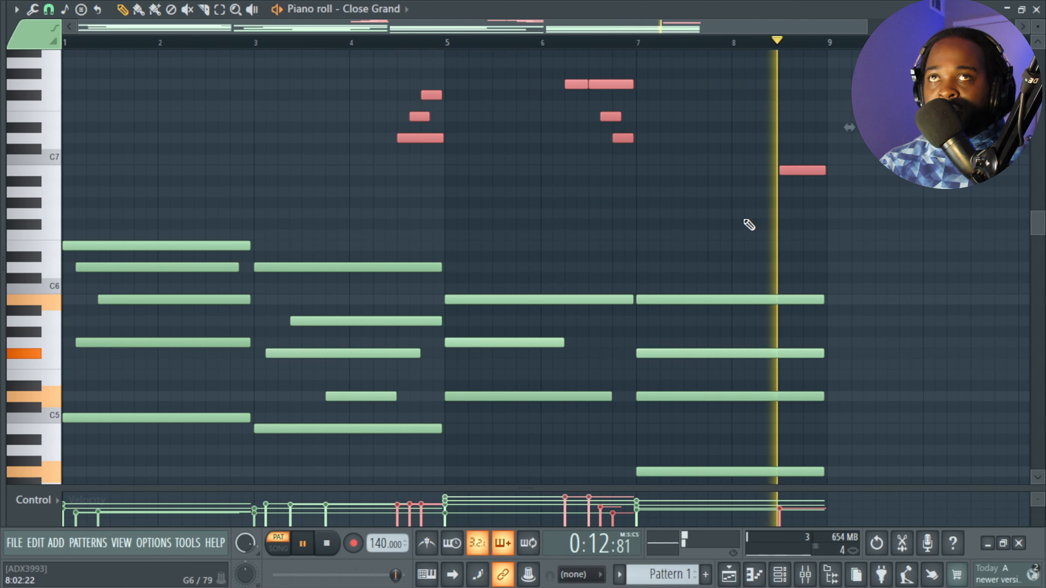
pyautogui.press('space')
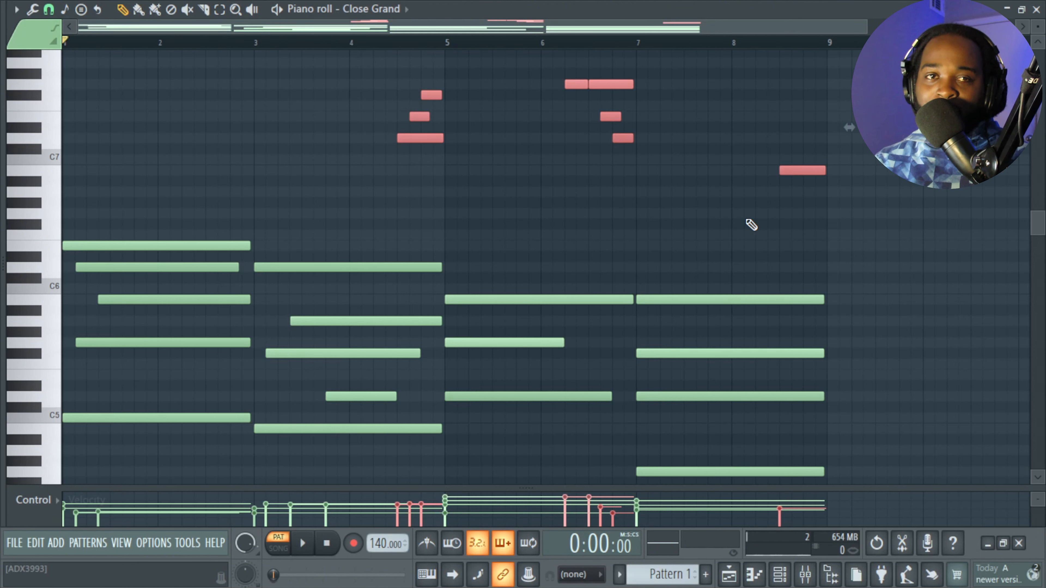
# Step: Lower the velocities of the D7 at 4:09:00, the G♭7 at 4:13:00 and the G7 at 6:05:00, and play from bar 1
pyautogui.rightClick(542, 278)
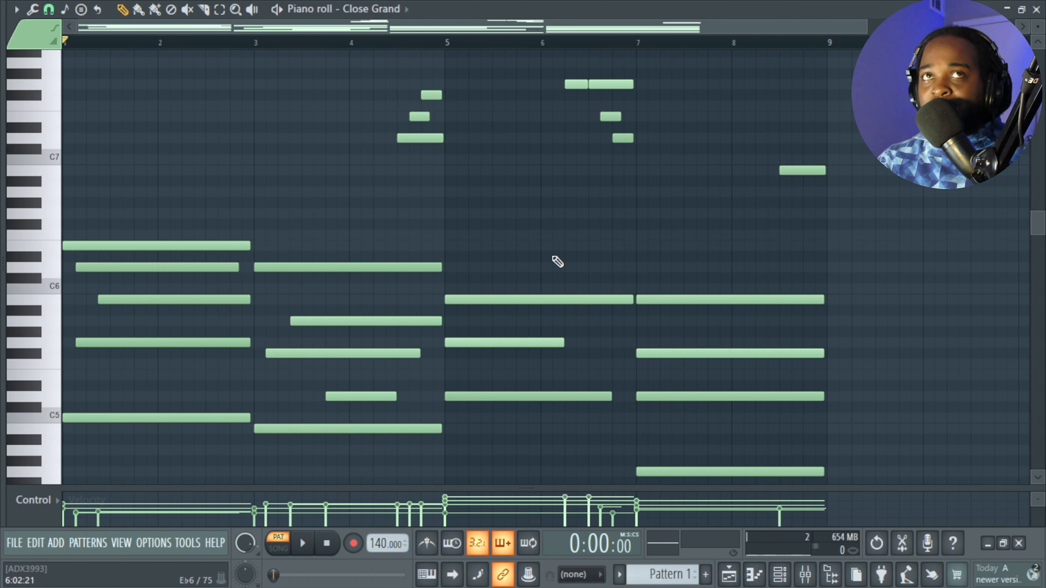
pyautogui.scroll(3, 557, 262)
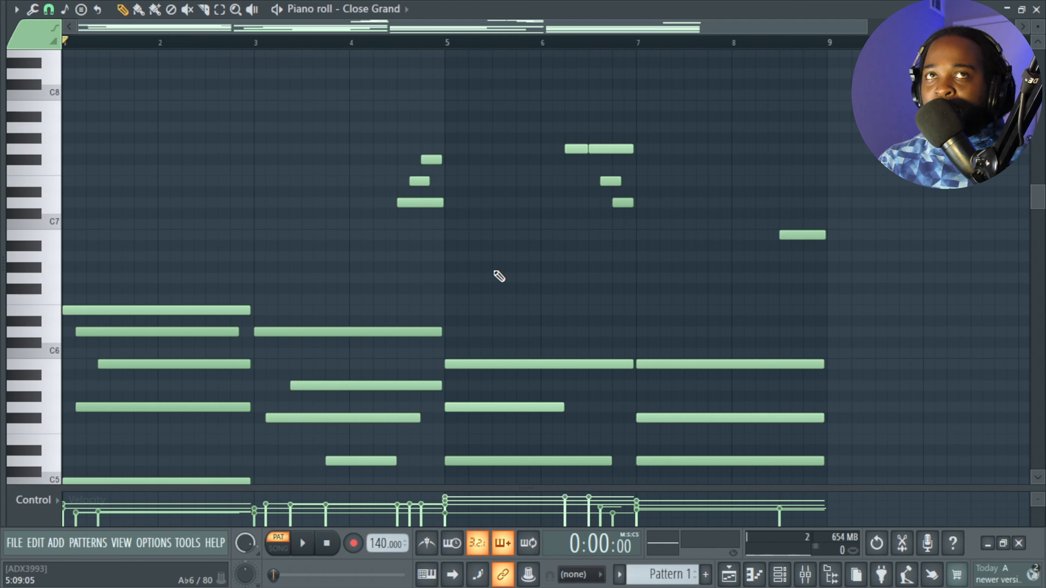
pyautogui.scroll(4, 411, 257)
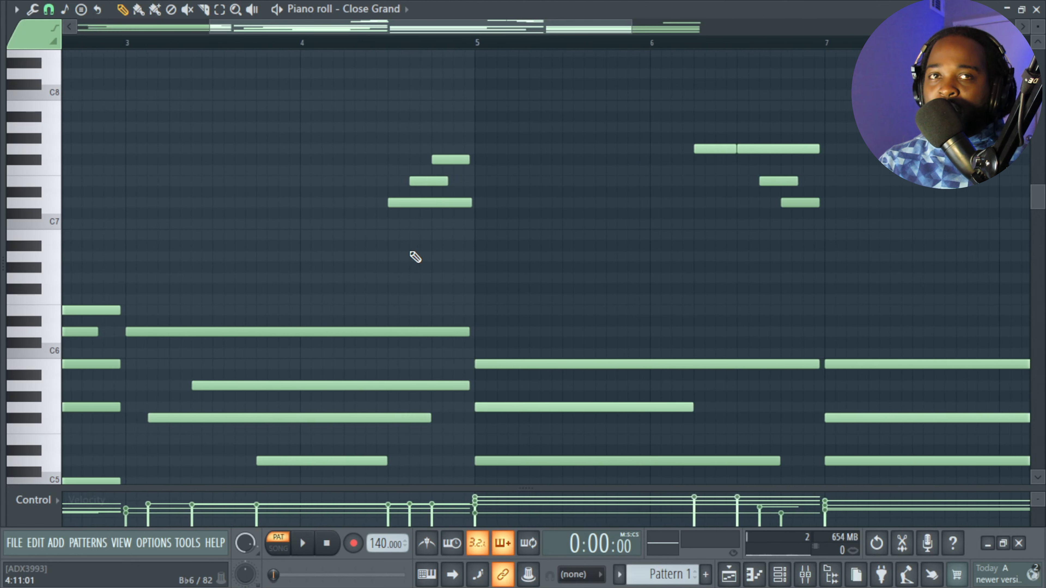
pyautogui.scroll(-3, 422, 206)
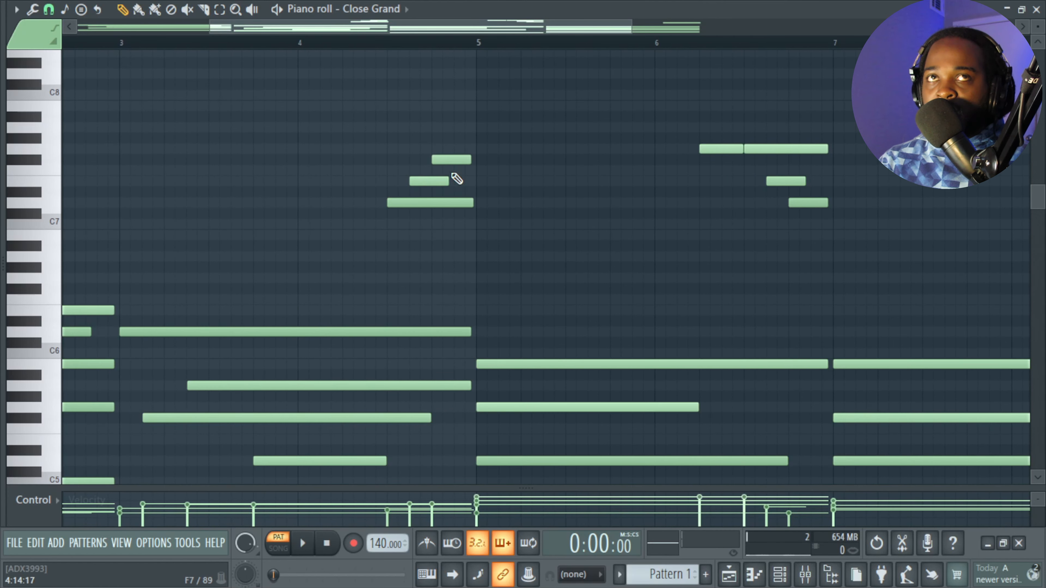
pyautogui.scroll(-2, 461, 164)
pyautogui.moveTo(714, 190); pyautogui.dragTo(429, 216)
pyautogui.scroll(-2, 518, 207)
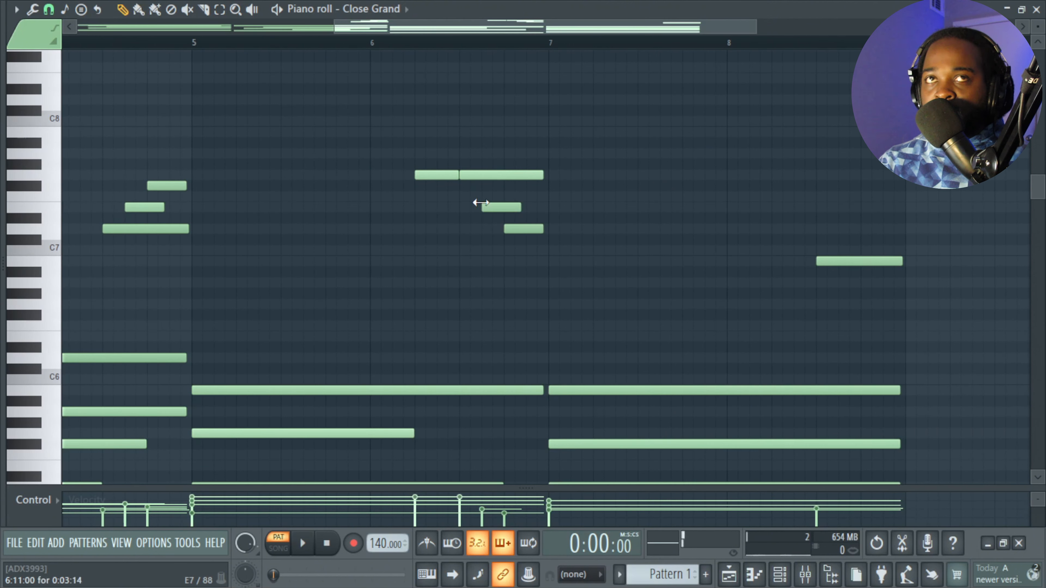
pyautogui.scroll(-1, 442, 179)
pyautogui.scroll(-1, 442, 178)
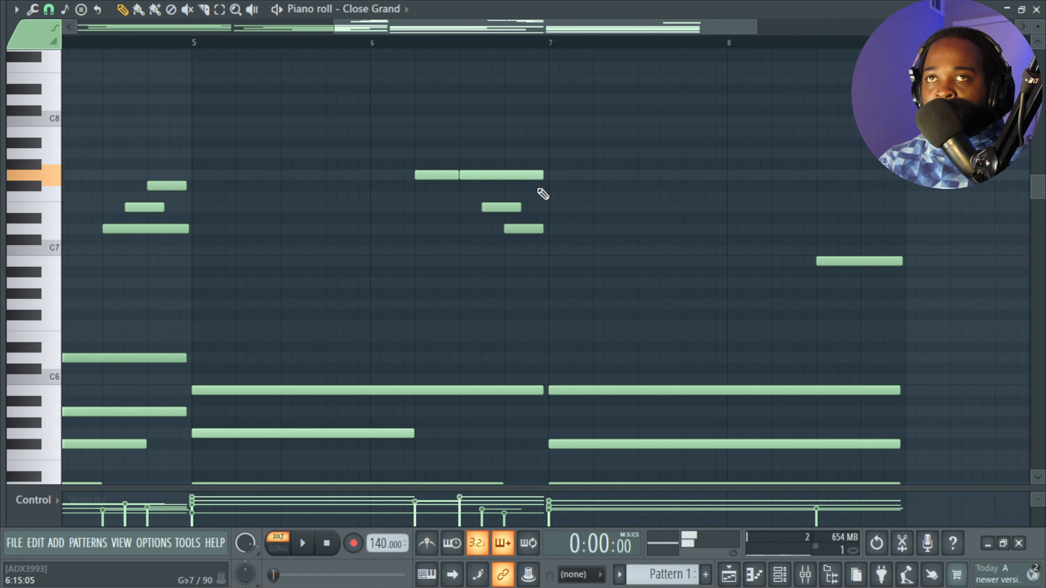
pyautogui.scroll(-2, 860, 259)
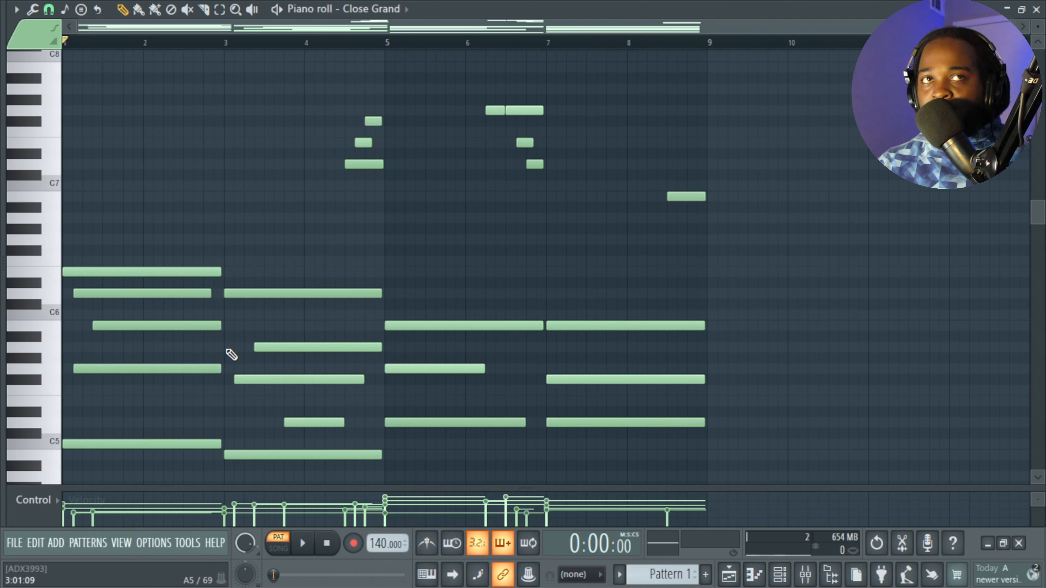
pyautogui.press('space')
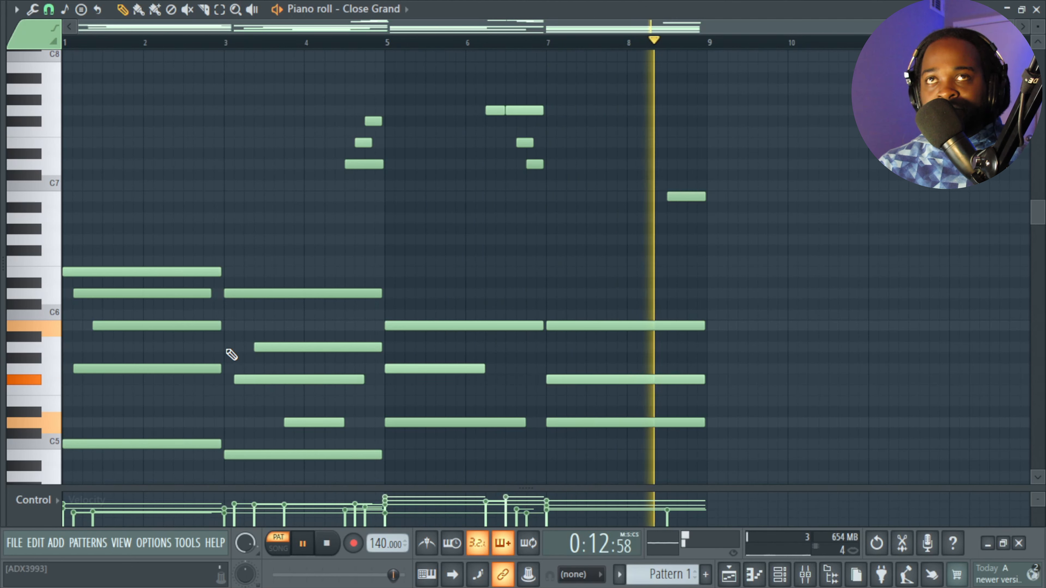
pyautogui.press('space')
# Step: Add an E7 note beneath the first G7 in bar 6, with its start trimmed to 6:05:05 and length 0:03:19
pyautogui.scroll(6, 455, 252)
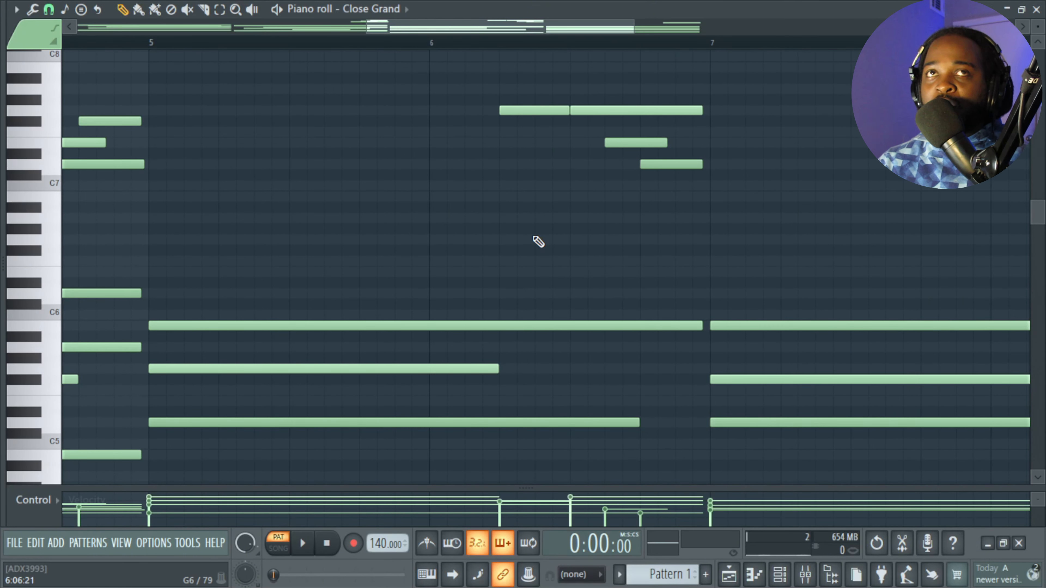
pyautogui.click(531, 111)
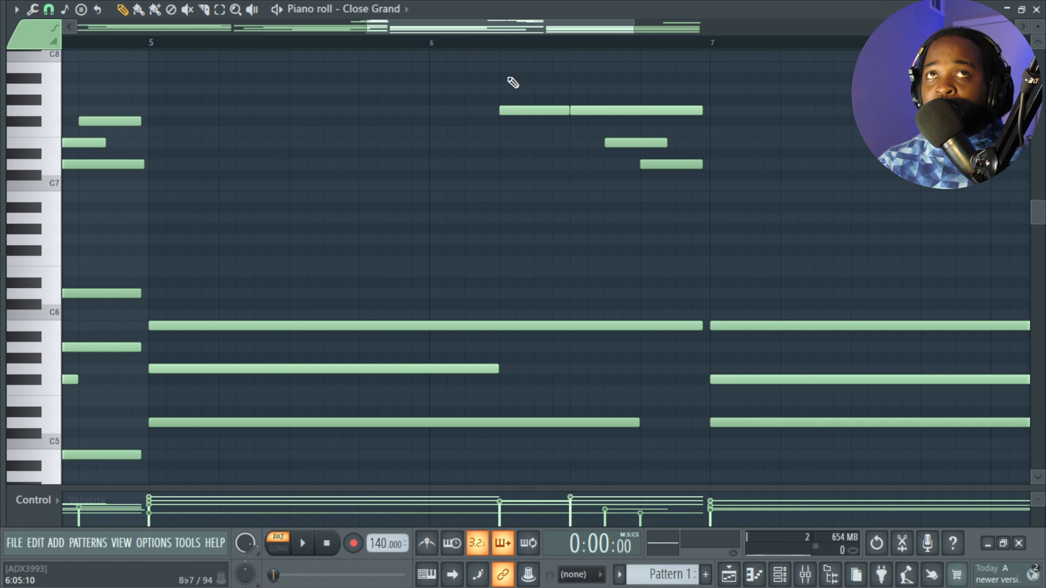
pyautogui.click(505, 67)
pyautogui.moveTo(530, 67); pyautogui.dragTo(535, 141)
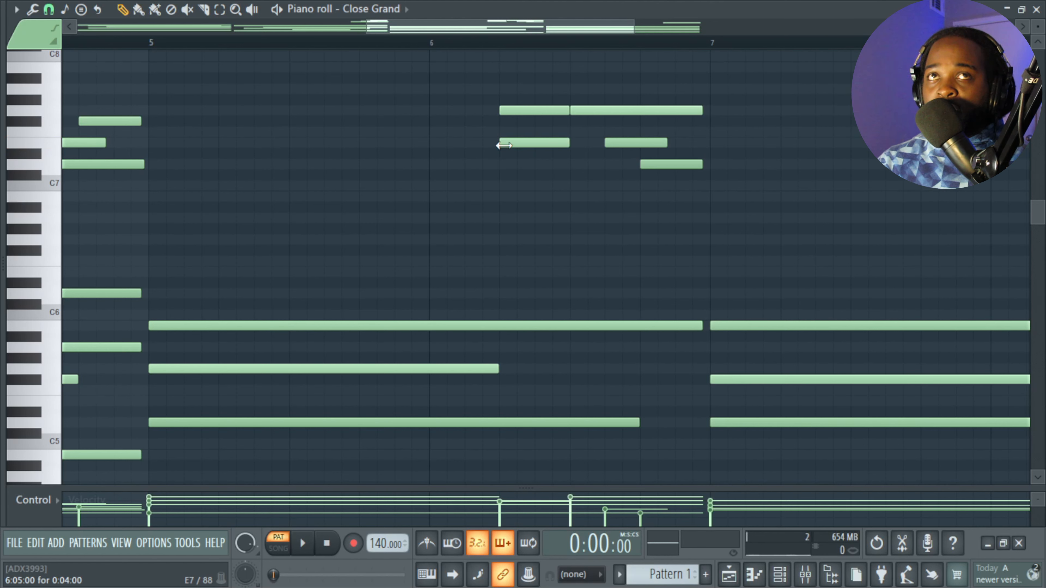
pyautogui.moveTo(503, 146); pyautogui.dragTo(509, 149)
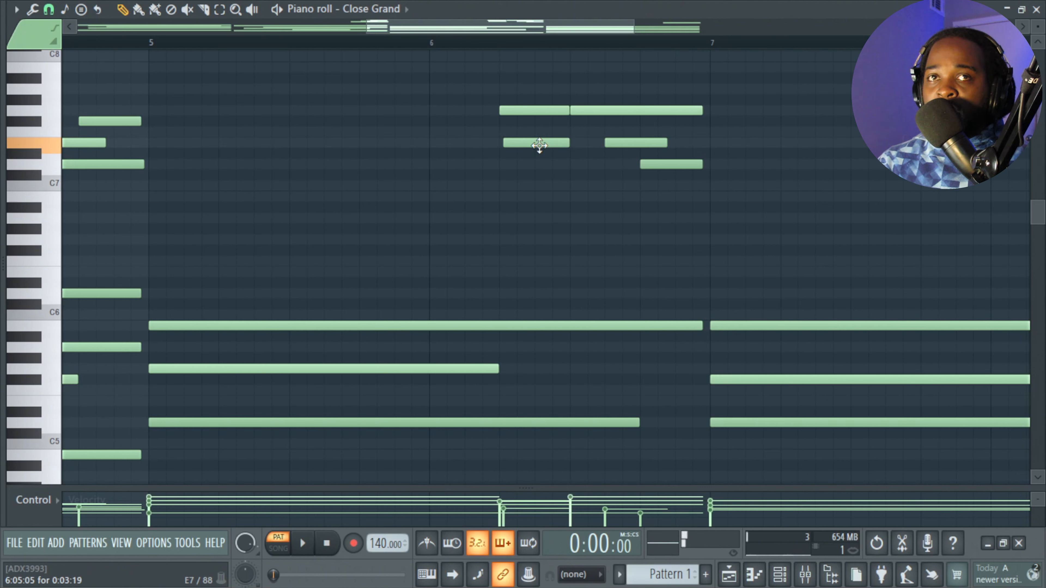
# Step: Play the progression from bar 5 to hear the added E7 beneath the first G7 in bar 6
pyautogui.click(150, 44)
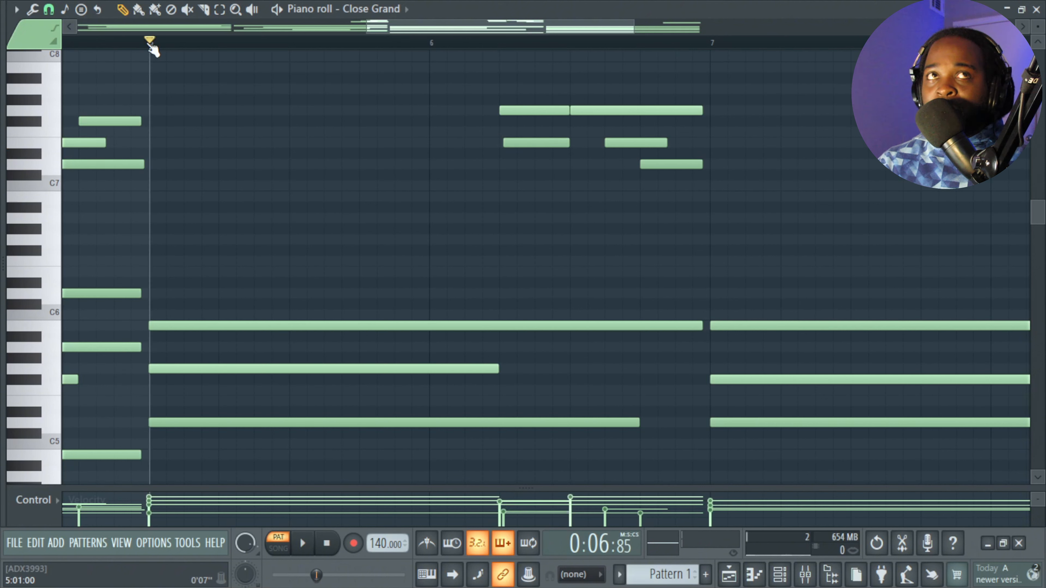
pyautogui.press('space')
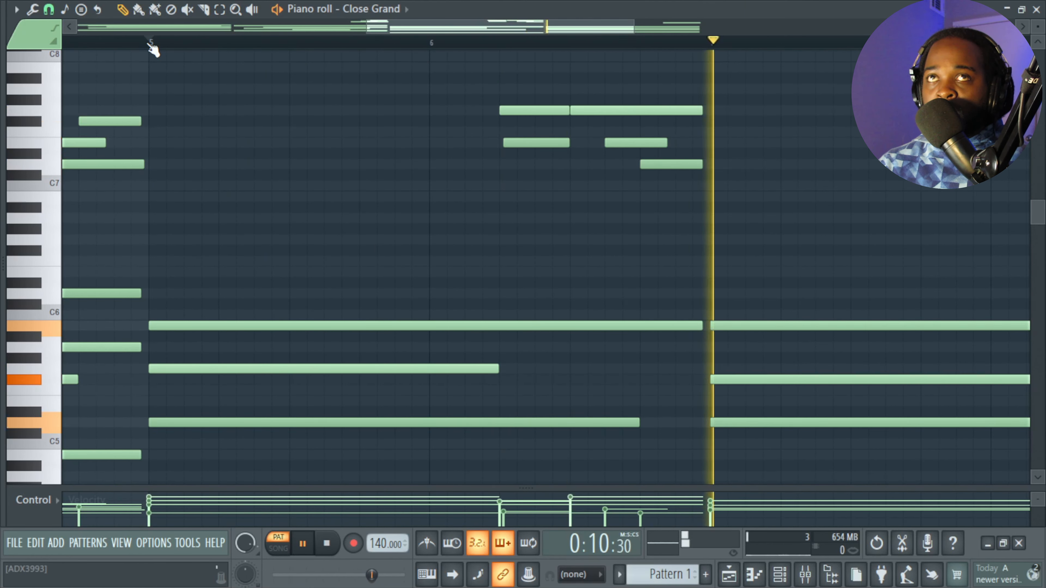
pyautogui.press('space')
# Step: Raise the E7 note at 6:05:05 to B7, above the G7, and play from bar 5
pyautogui.moveTo(516, 169); pyautogui.dragTo(522, 140)
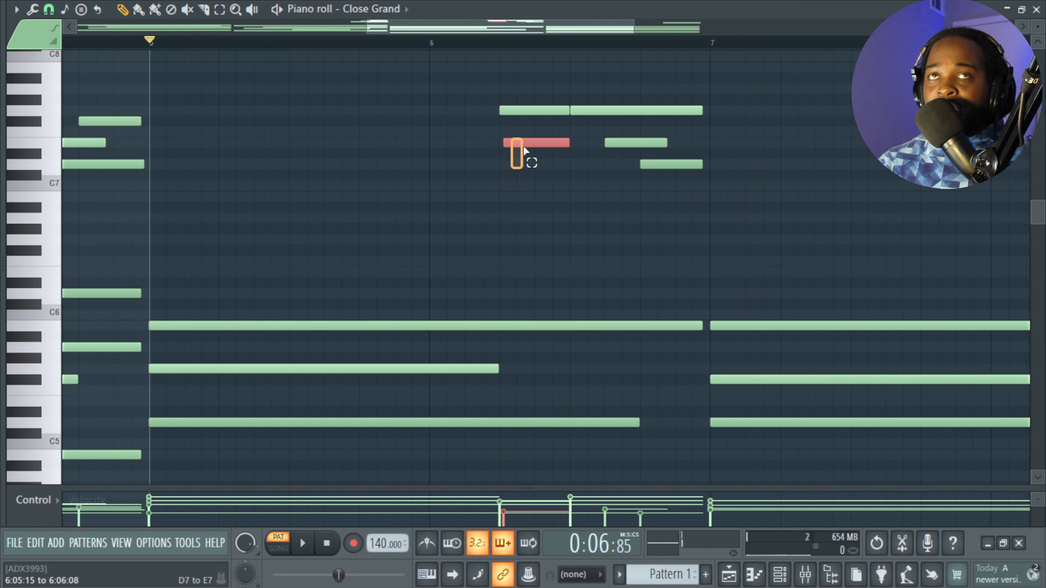
pyautogui.hotkey('ctrl', 'Up')
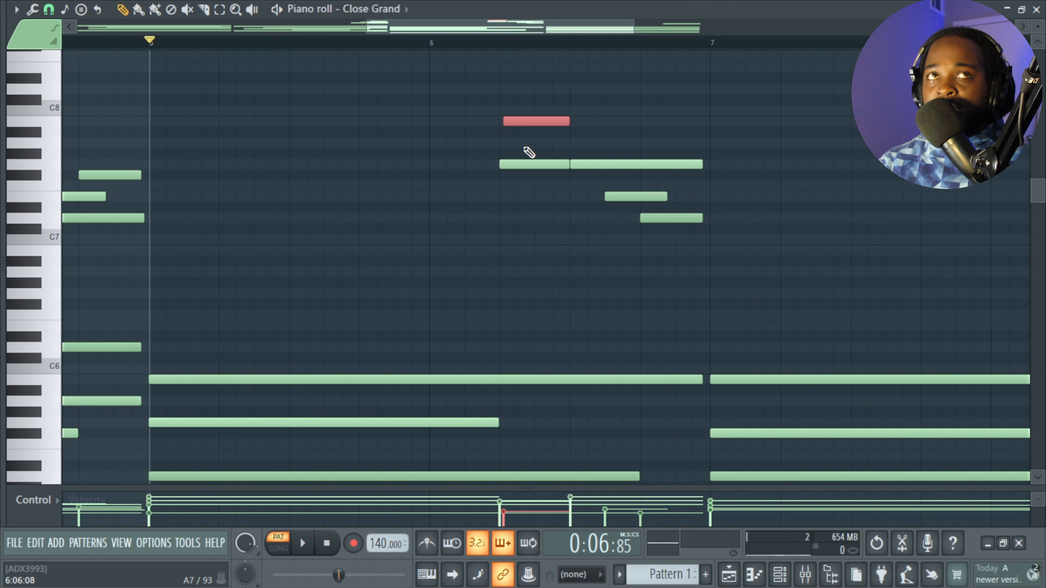
pyautogui.press('space')
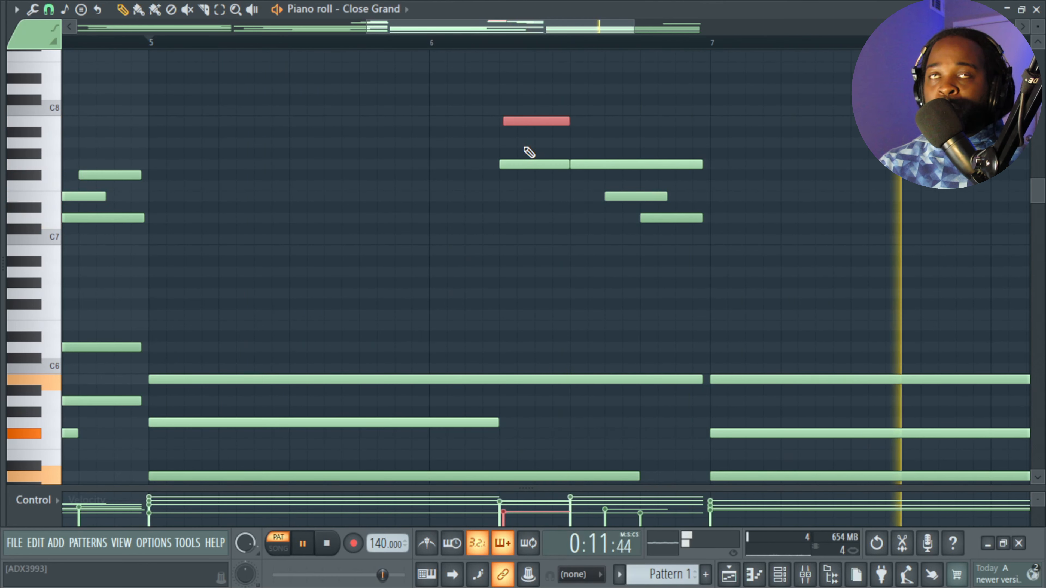
pyautogui.press('space')
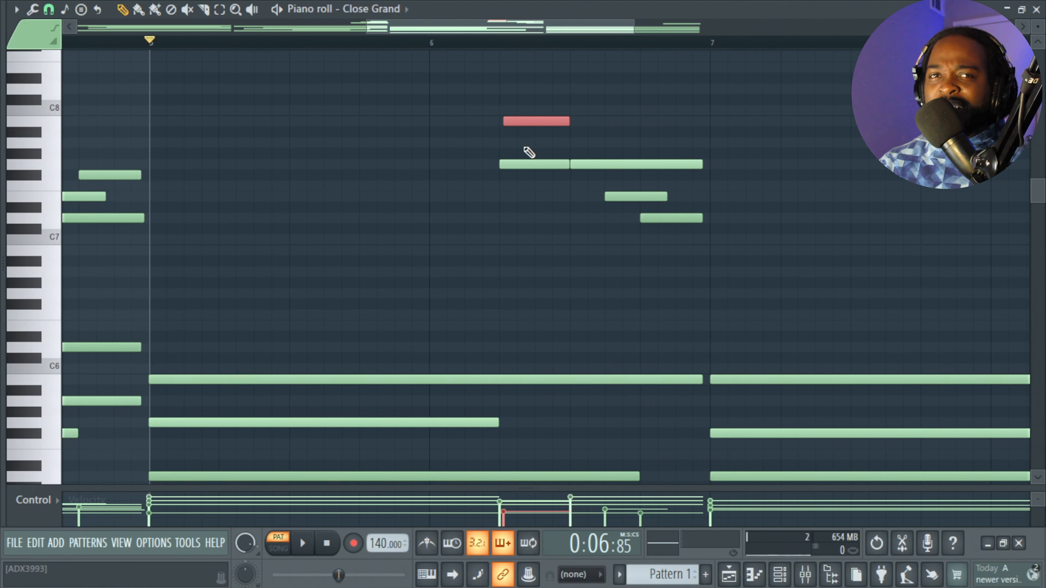
# Step: Add an A7 note above the D7 near 4:09:00 in bar 4, with its start trimmed to come in slightly late
pyautogui.scroll(-3, 531, 154)
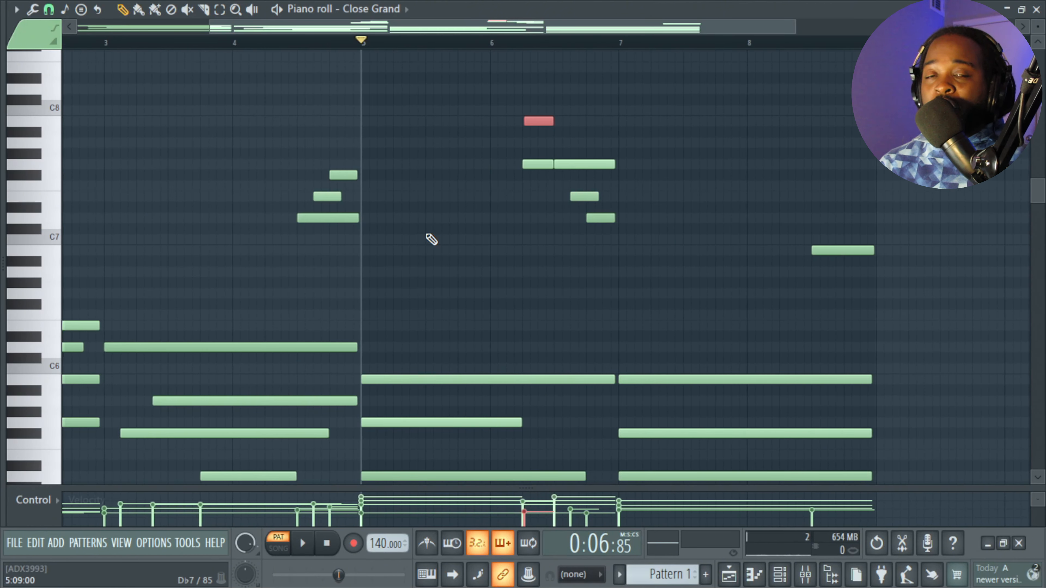
pyautogui.scroll(3, 181, 231)
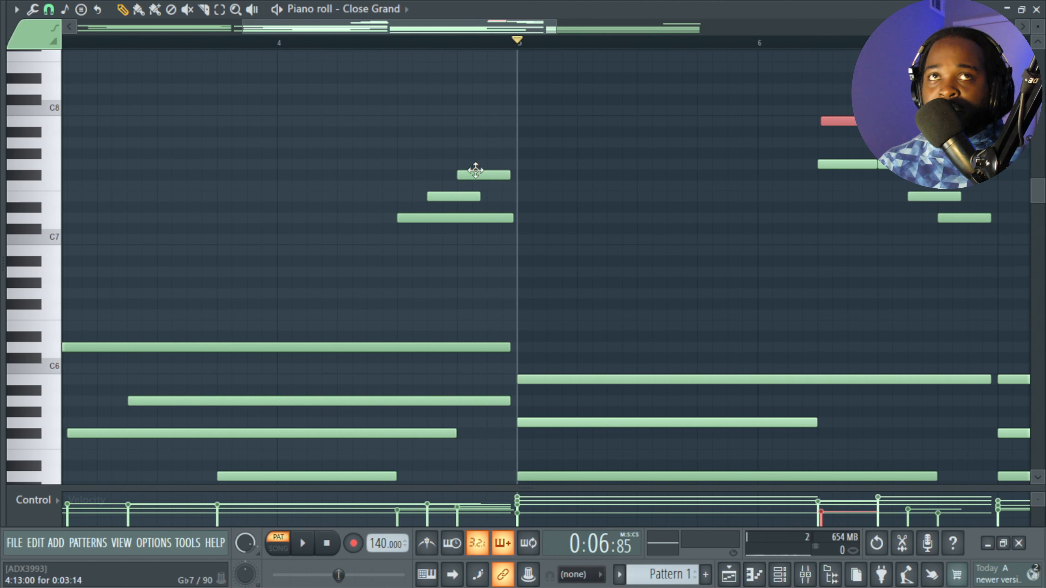
pyautogui.click(402, 173)
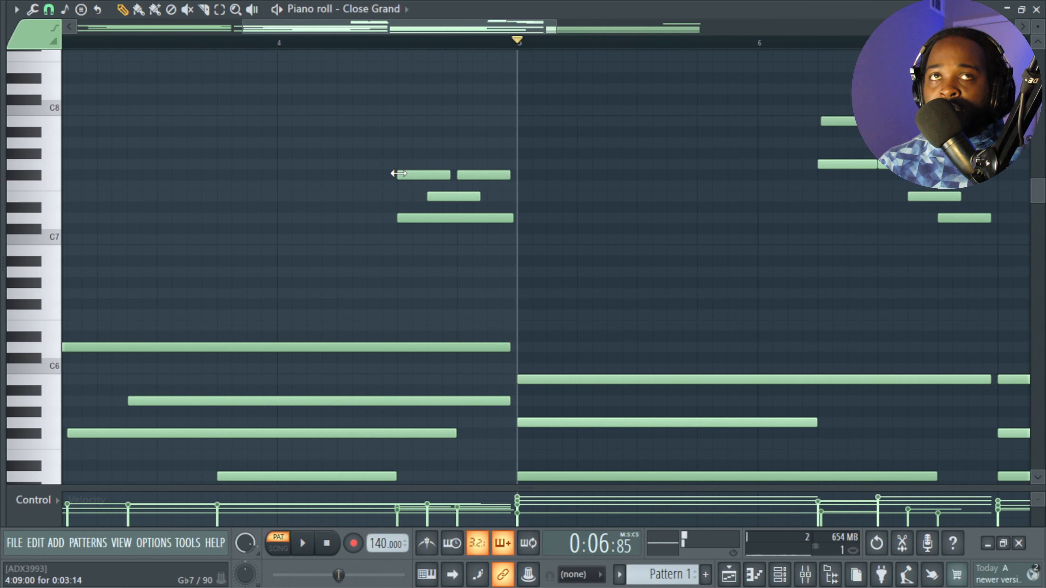
pyautogui.moveTo(398, 174); pyautogui.dragTo(409, 140)
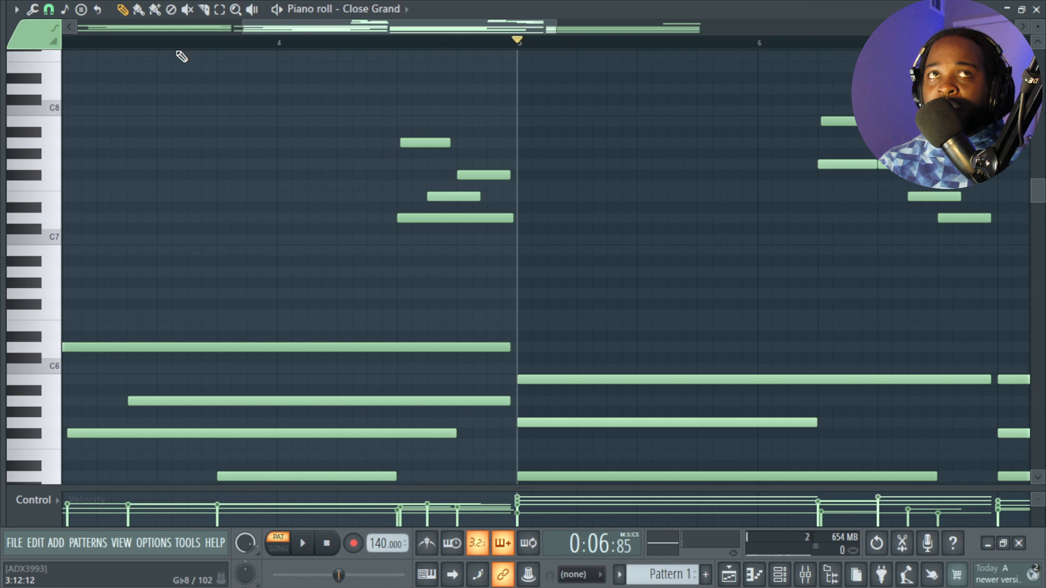
# Step: Play the progression from bar 4 to hear the new A7 with the connecting notes and following chords
pyautogui.click(280, 42)
pyautogui.press('space')
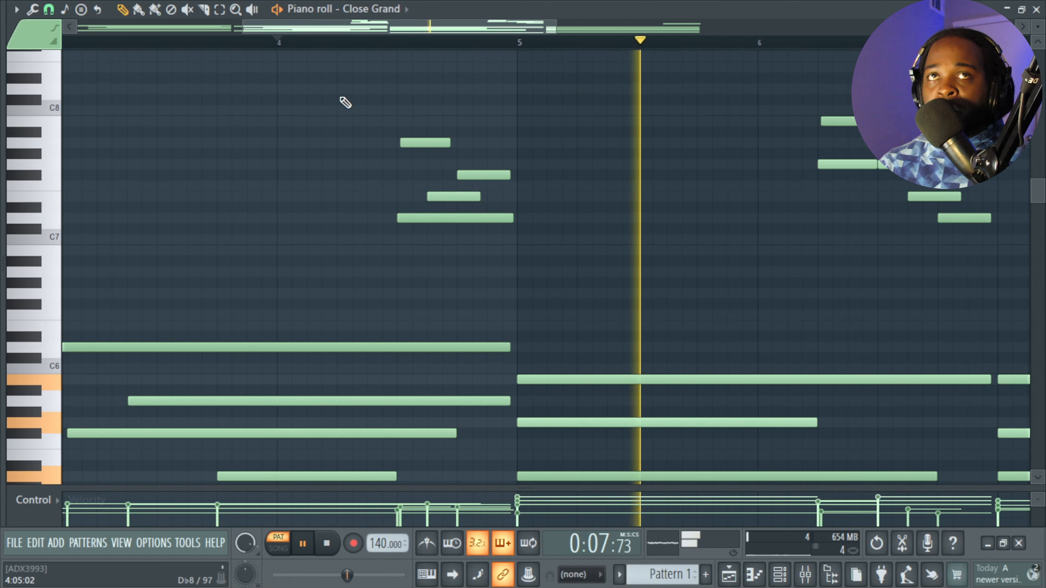
pyautogui.scroll(-3, 821, 299)
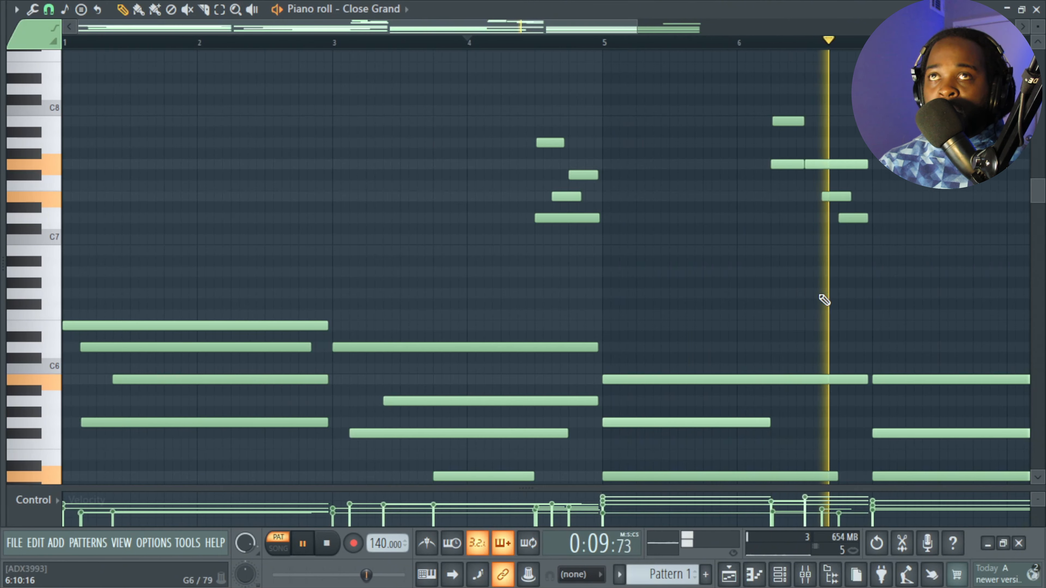
pyautogui.scroll(-1, 820, 295)
pyautogui.moveTo(819, 295); pyautogui.dragTo(674, 289)
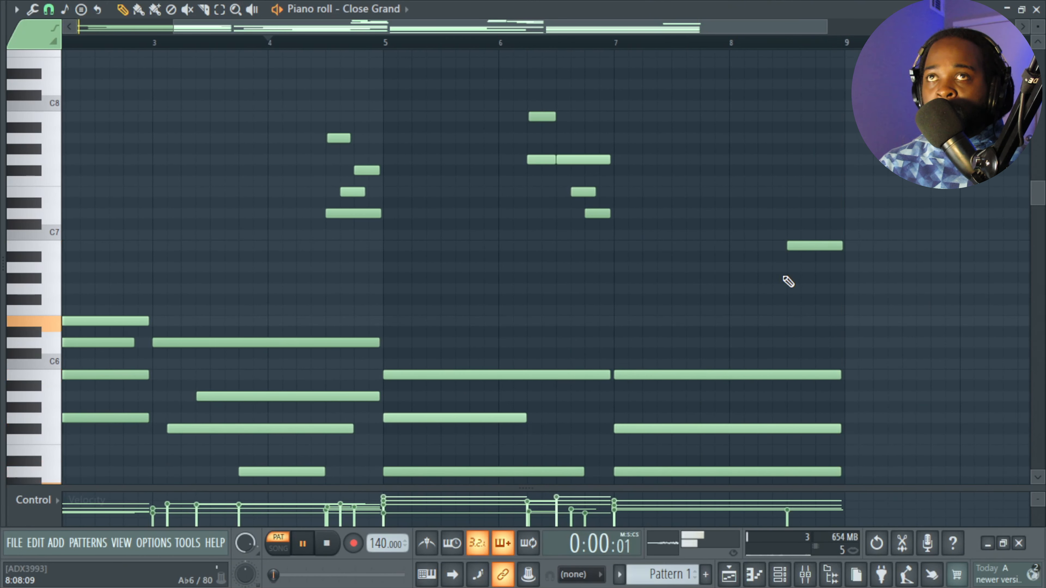
pyautogui.scroll(-2, 741, 275)
pyautogui.press('space')
# Step: Duplicate the four chords' bass notes C5, B4, E4 and G4 one octave lower, and play from bar 1
pyautogui.scroll(-10, 320, 89)
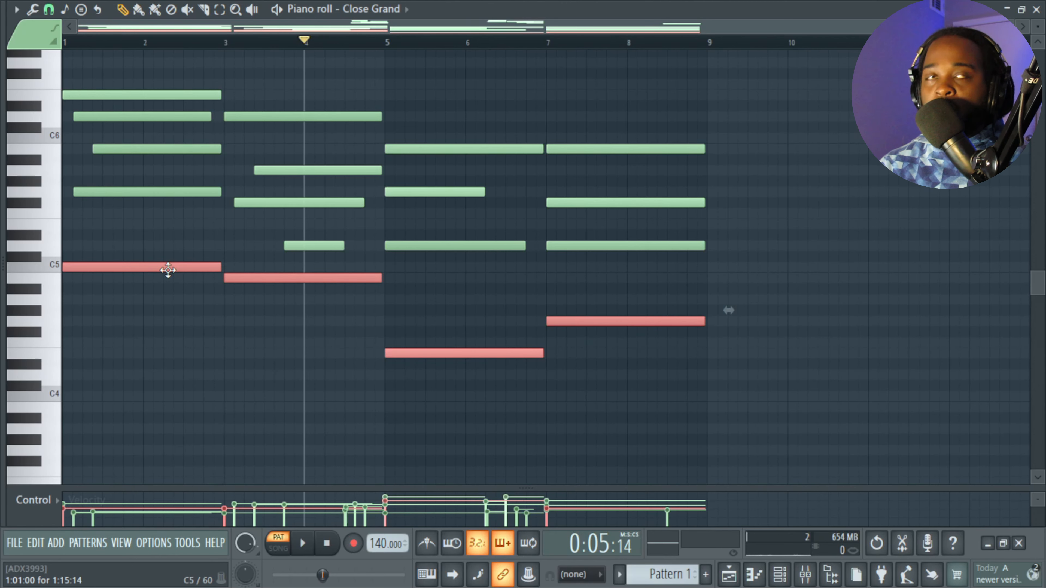
pyautogui.hotkey('ctrl', 'Down')
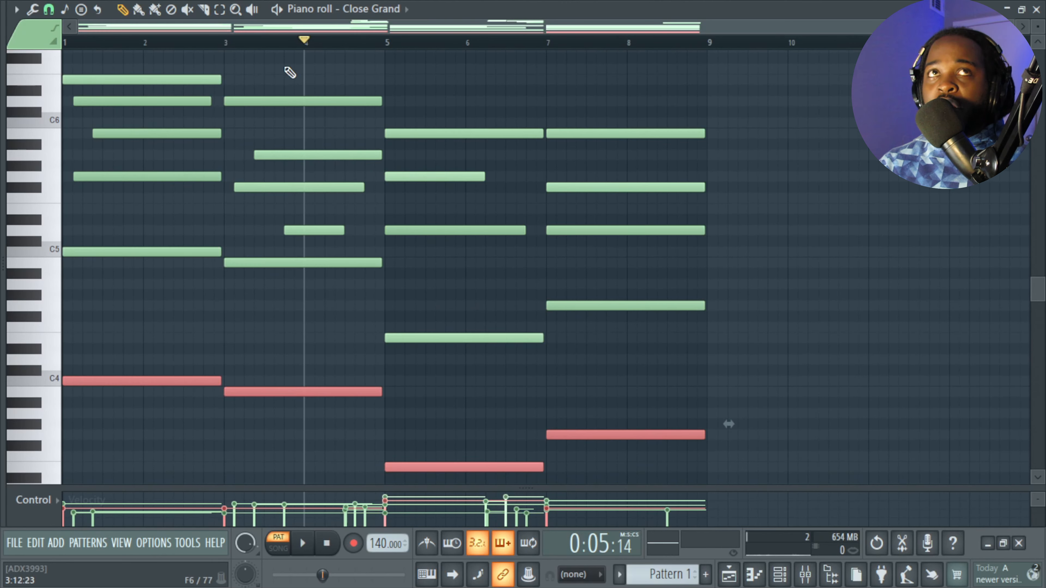
pyautogui.moveTo(305, 43); pyautogui.dragTo(7, 56)
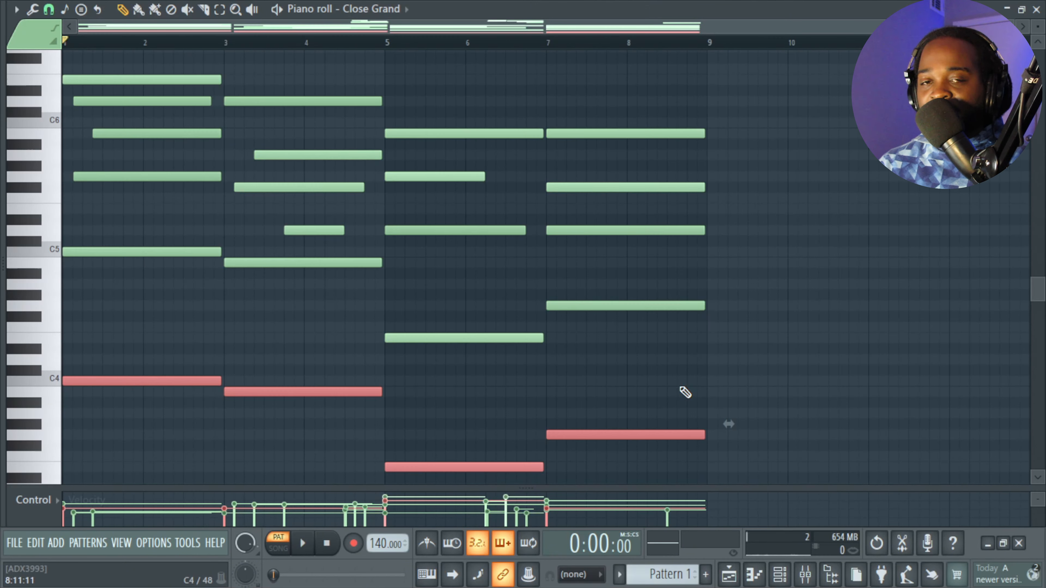
pyautogui.scroll(3, 684, 392)
pyautogui.press('space')
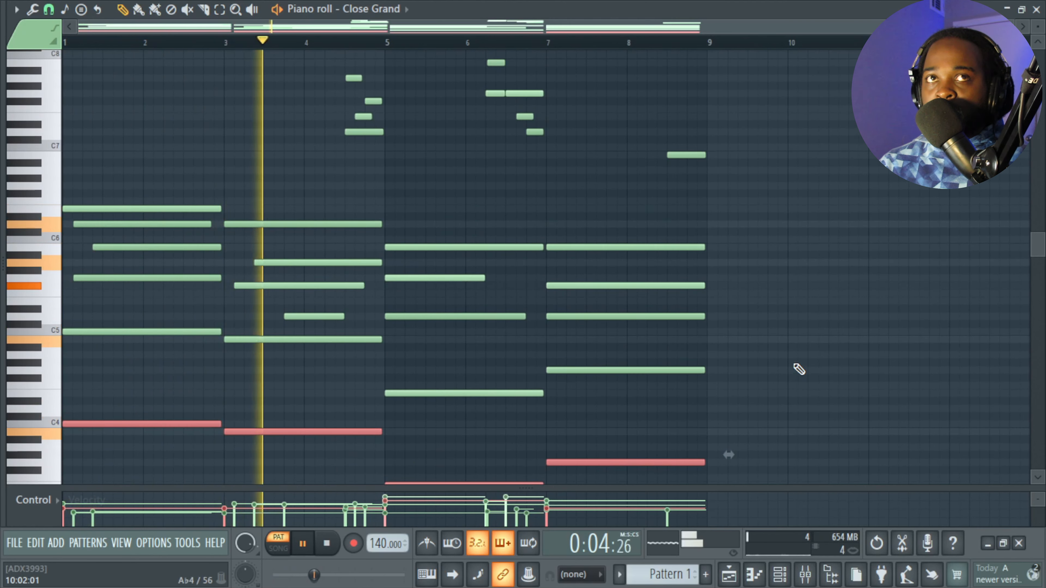
pyautogui.hotkey('ctrl', 'd')
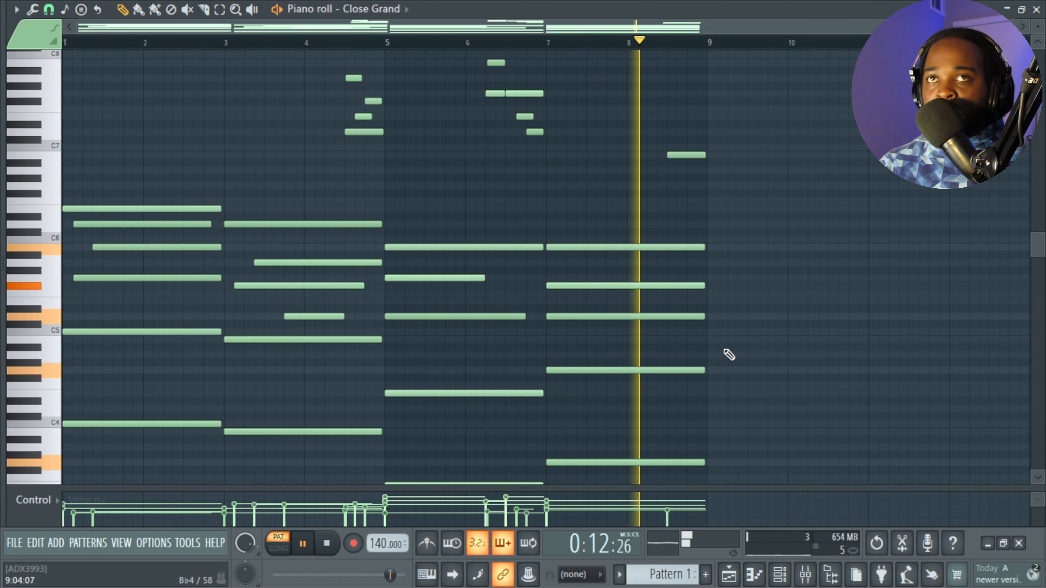
pyautogui.press('space')
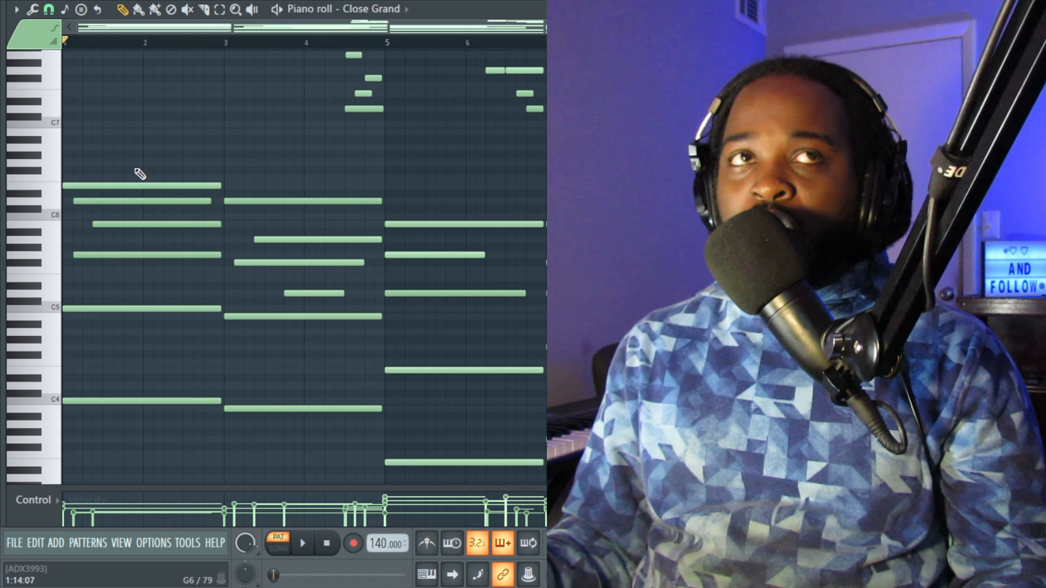
# Step: Highlight each chord and its high connecting notes in turn to review how the progression is built, and clear the selection
pyautogui.scroll(3, 165, 265)
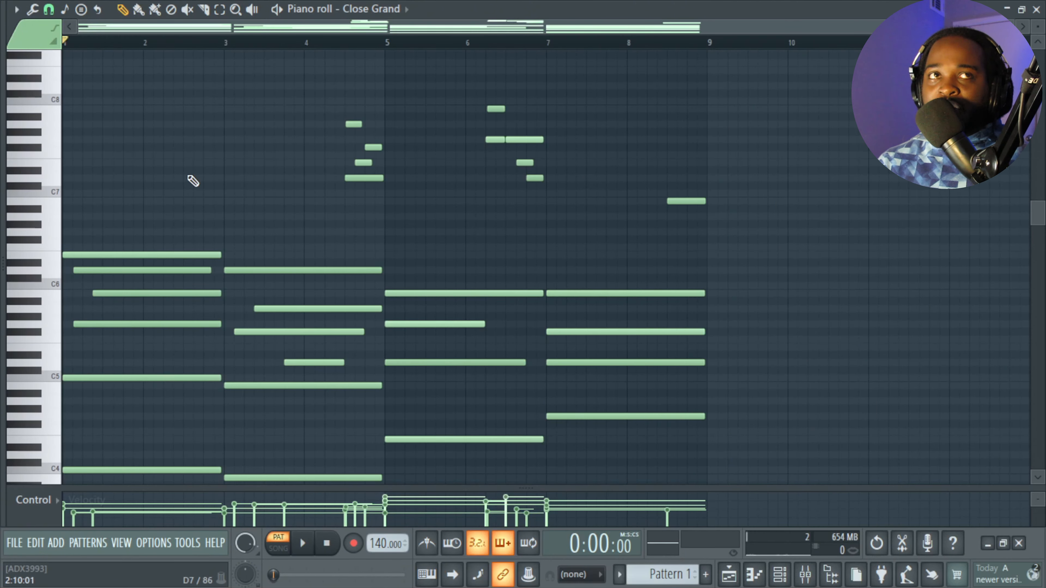
pyautogui.scroll(-3, 130, 385)
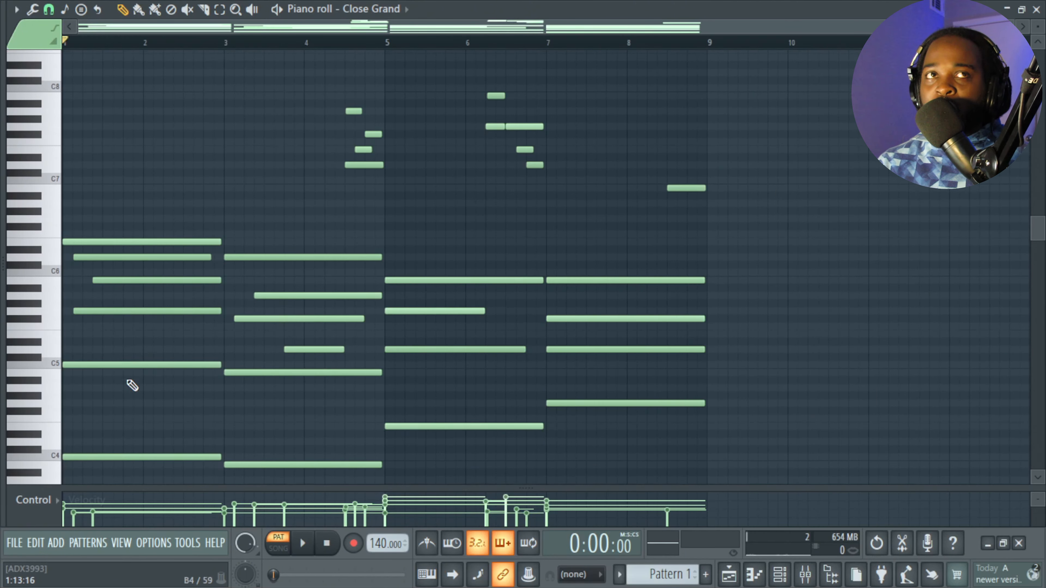
pyautogui.moveTo(120, 478); pyautogui.dragTo(90, 150)
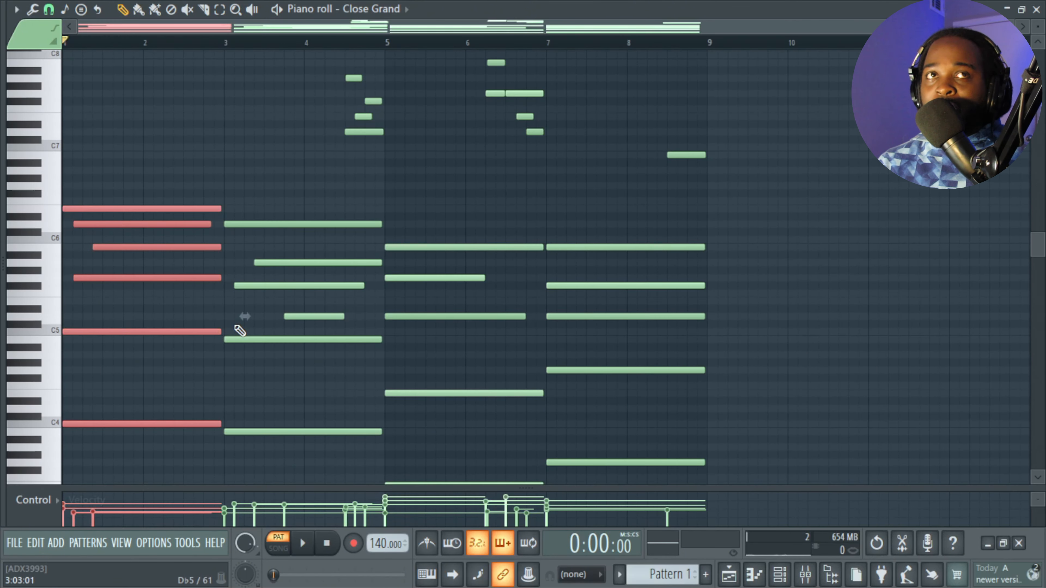
pyautogui.rightClick(220, 385)
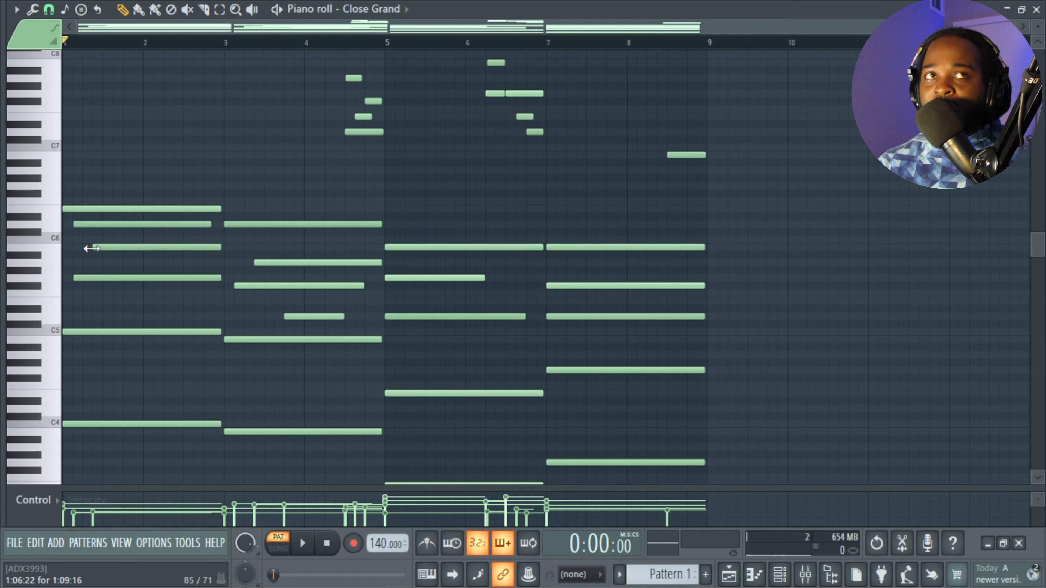
pyautogui.moveTo(96, 275); pyautogui.dragTo(98, 164)
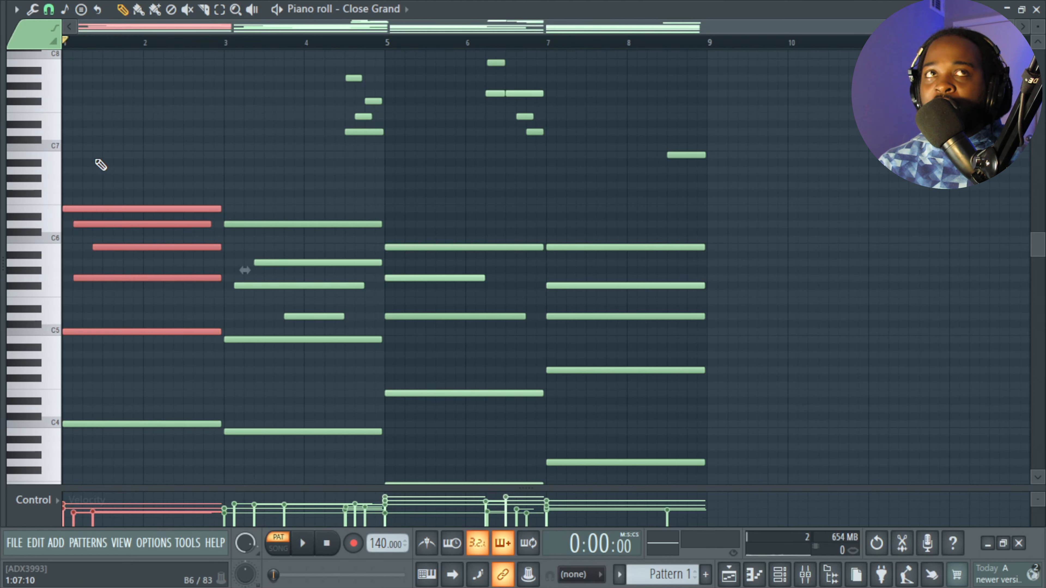
pyautogui.scroll(4, 124, 152)
pyautogui.scroll(-3, 194, 207)
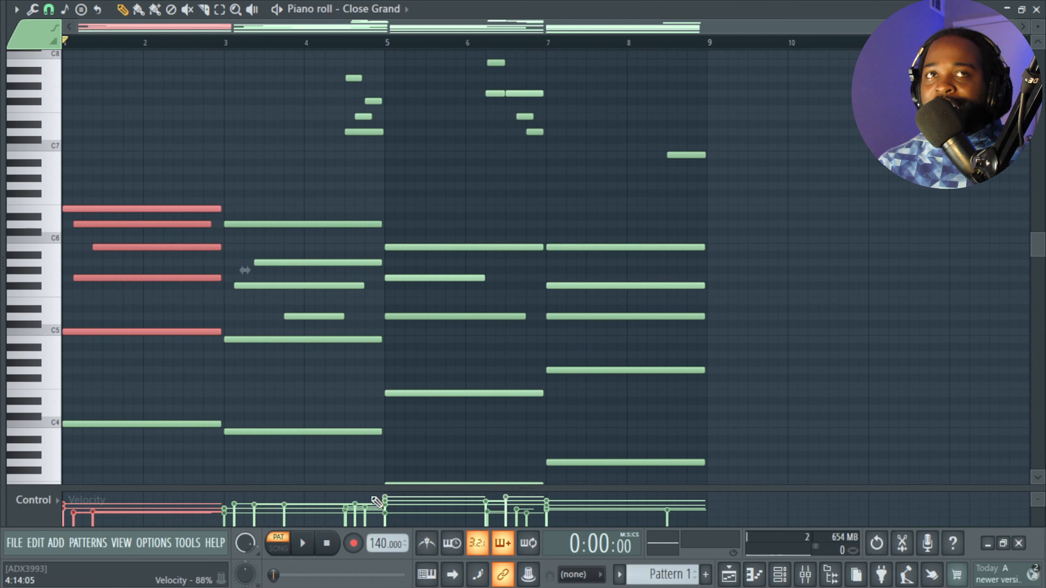
pyautogui.moveTo(340, 472); pyautogui.dragTo(259, 190)
pyautogui.scroll(2, 261, 192)
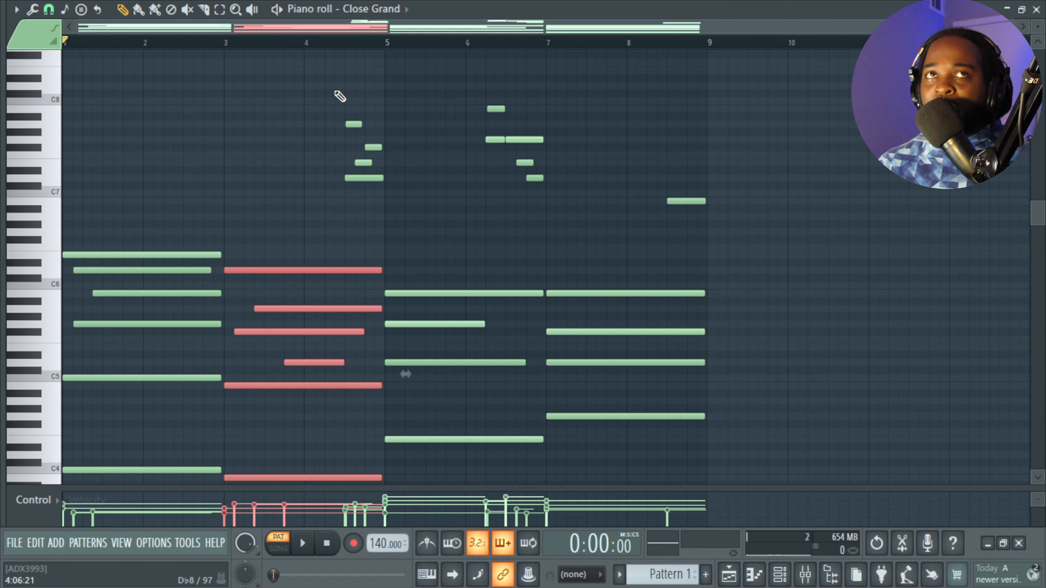
pyautogui.moveTo(335, 92); pyautogui.dragTo(358, 161)
pyautogui.moveTo(378, 221); pyautogui.dragTo(380, 231)
pyautogui.scroll(-6, 380, 233)
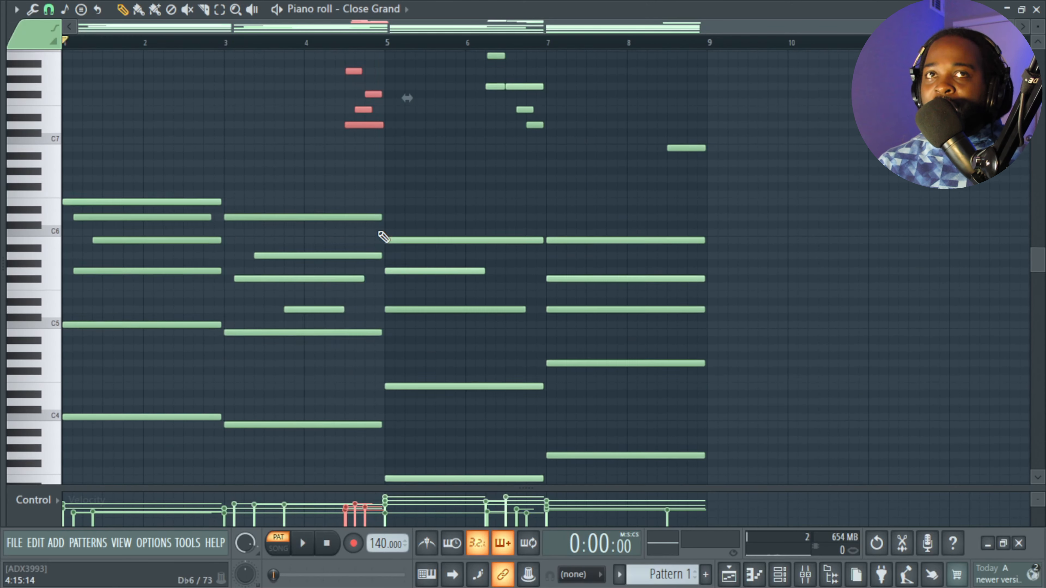
pyautogui.moveTo(478, 420); pyautogui.dragTo(438, 156)
pyautogui.scroll(6, 439, 156)
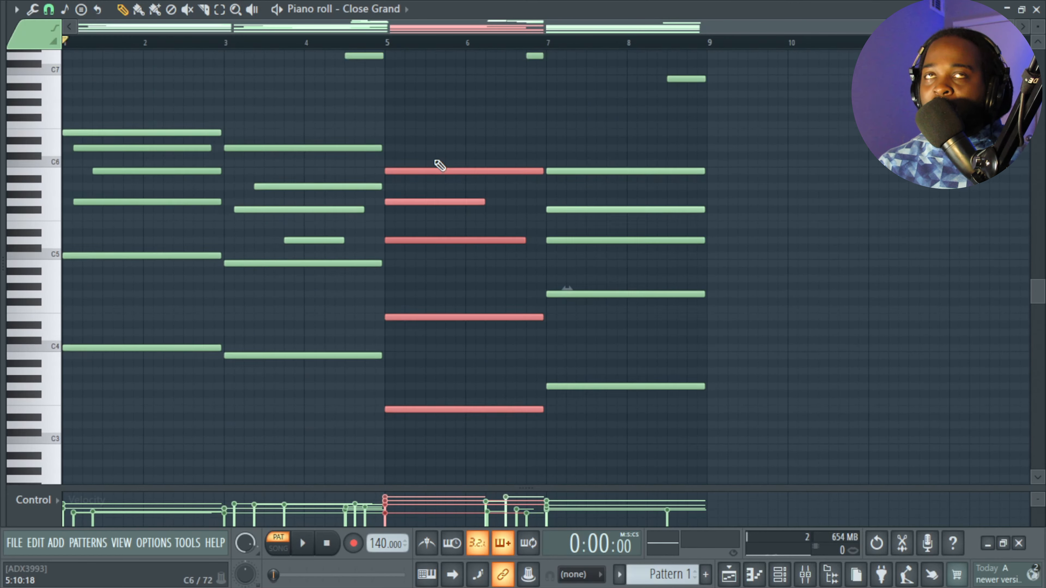
pyautogui.moveTo(450, 85); pyautogui.dragTo(542, 207)
pyautogui.scroll(-5, 567, 234)
pyautogui.moveTo(644, 440); pyautogui.dragTo(607, 102)
pyautogui.scroll(2, 626, 164)
pyautogui.click(678, 183)
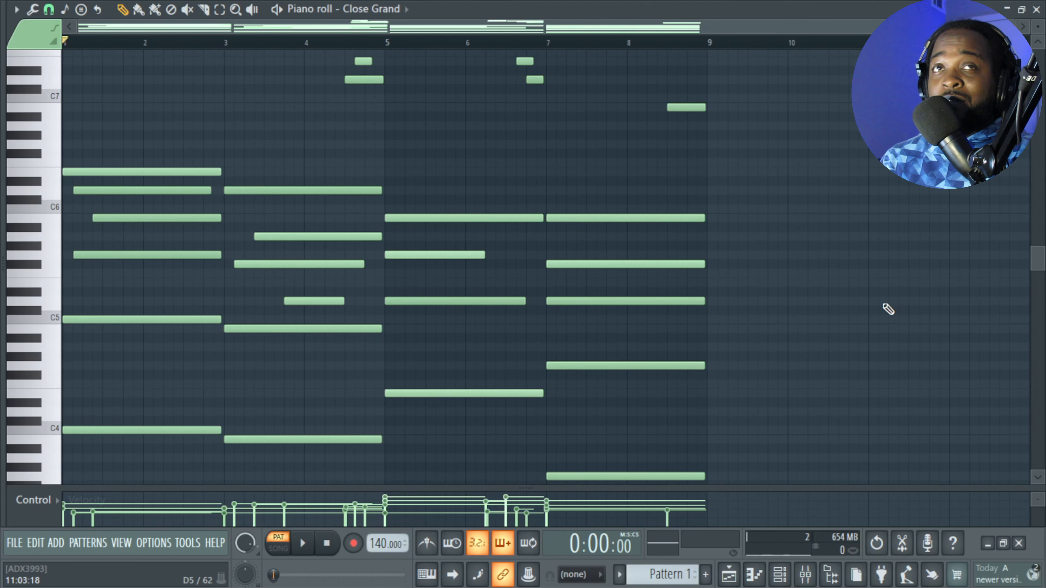
# Step: Slice the third chord's G5 note at the start of bar 6 and play from bar 5
pyautogui.scroll(2, 362, 327)
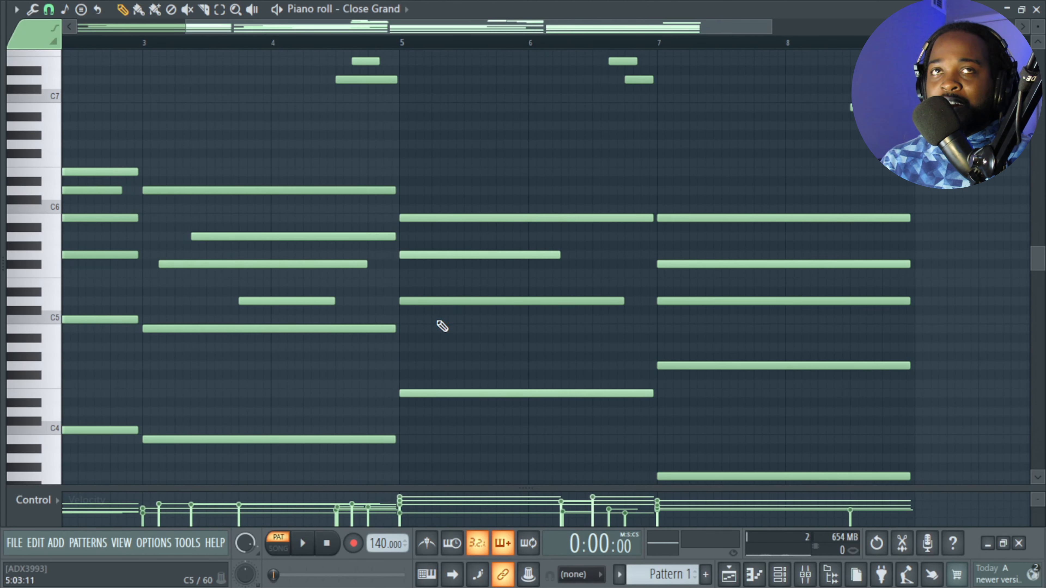
pyautogui.scroll(2, 469, 326)
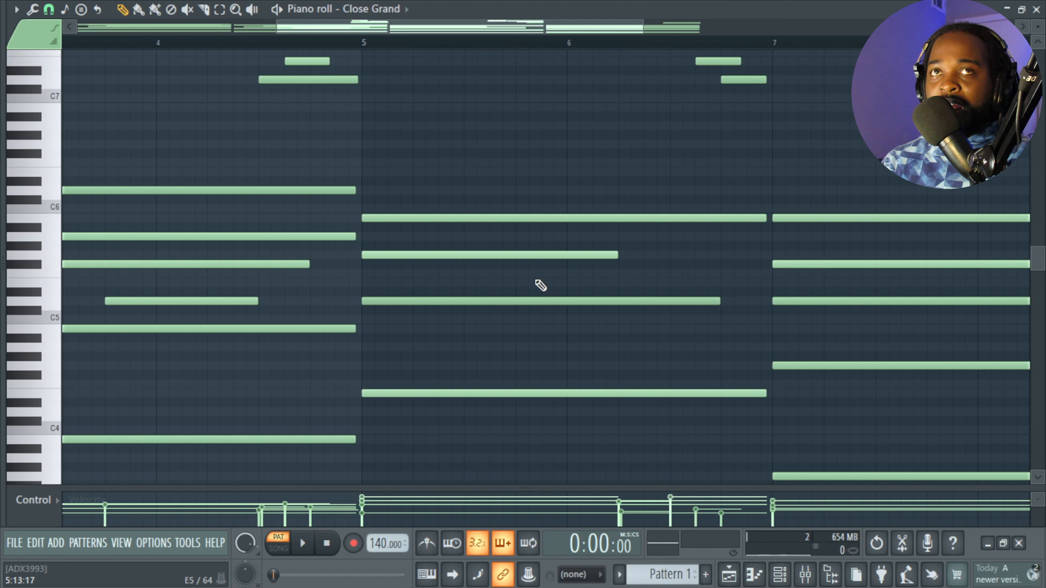
pyautogui.press('e')
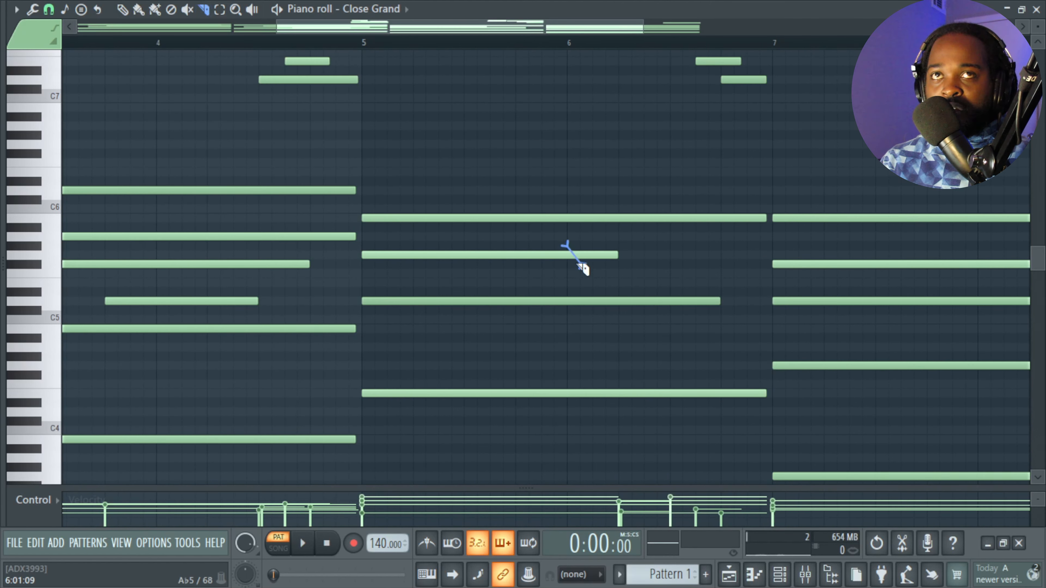
pyautogui.click(363, 43)
pyautogui.press('space')
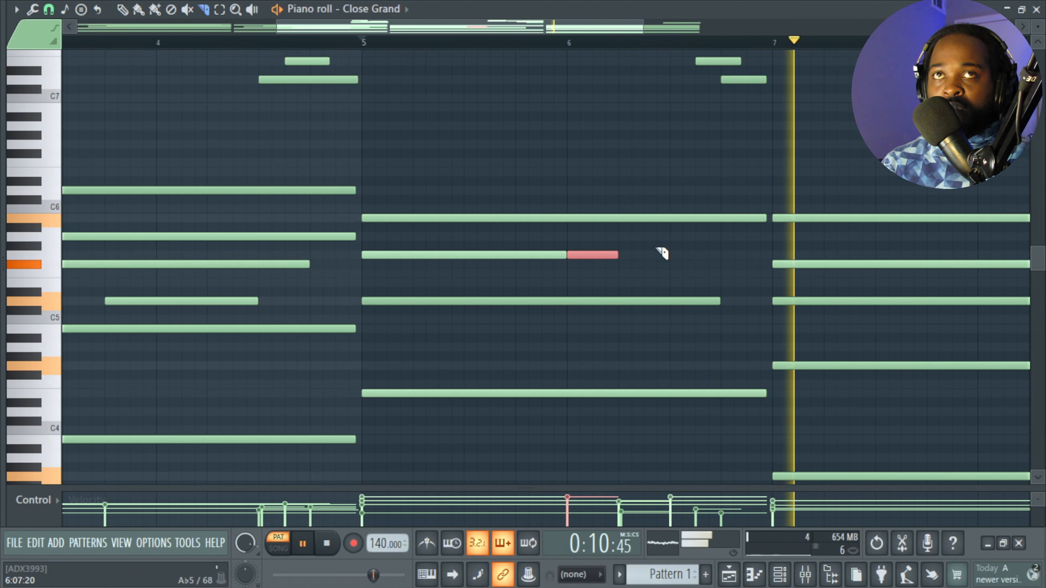
pyautogui.press('space')
# Step: Lower the velocity of the sliced G5 end piece in bar 6 and play from bar 5
pyautogui.press('space')
pyautogui.press('space')
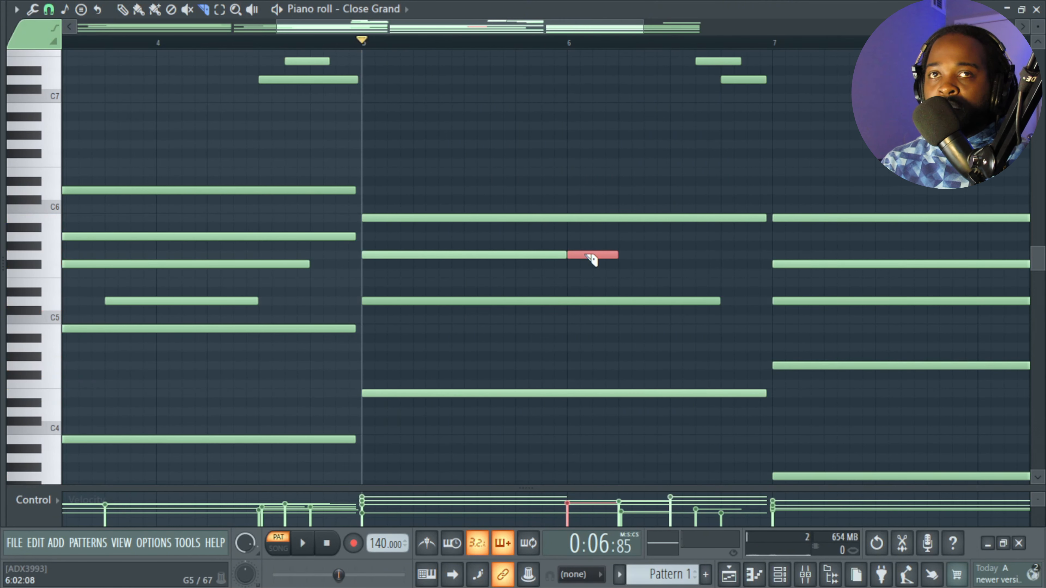
pyautogui.press('space')
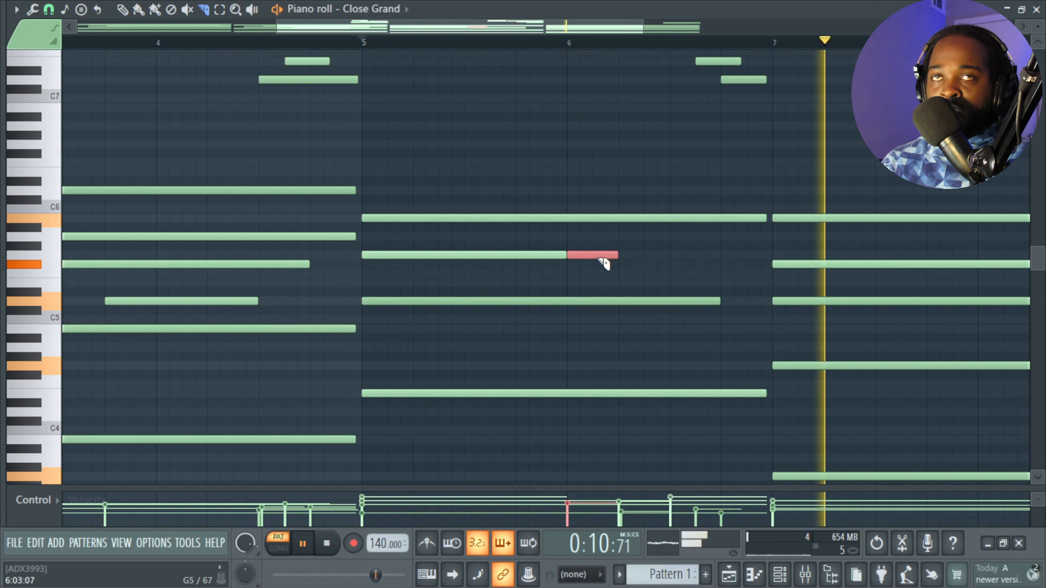
# Step: Add a B4 note four steps long to the third chord, ending at the start of bar 6, and play from bar 5
pyautogui.press('space')
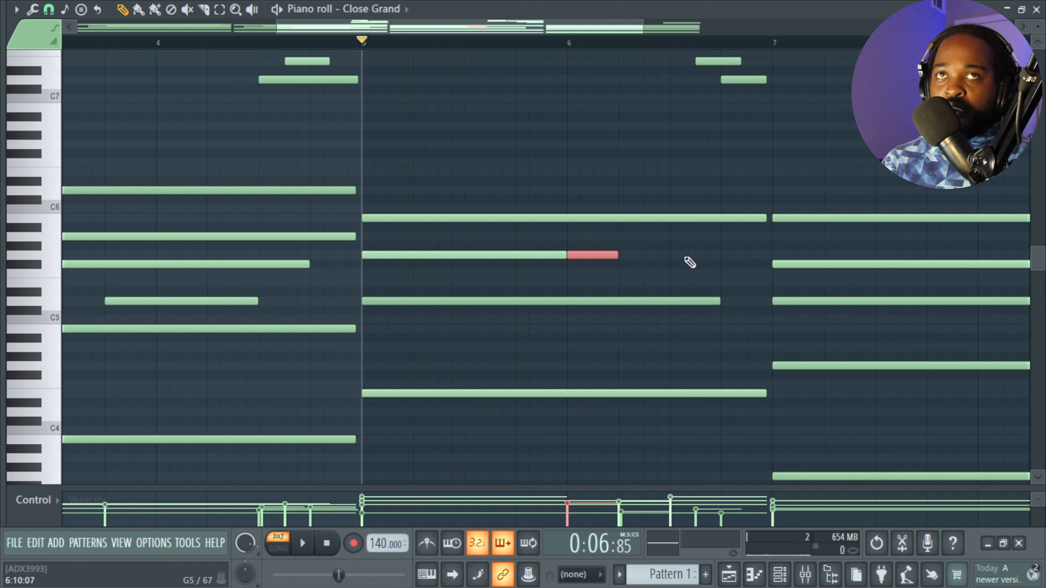
pyautogui.click(529, 329)
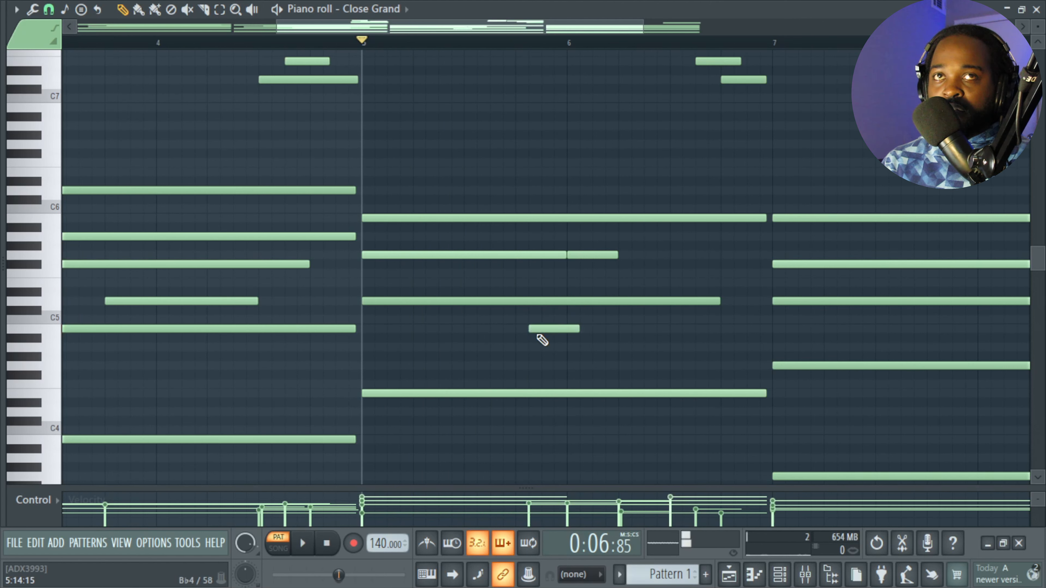
pyautogui.moveTo(536, 333); pyautogui.dragTo(527, 331)
pyautogui.press('space')
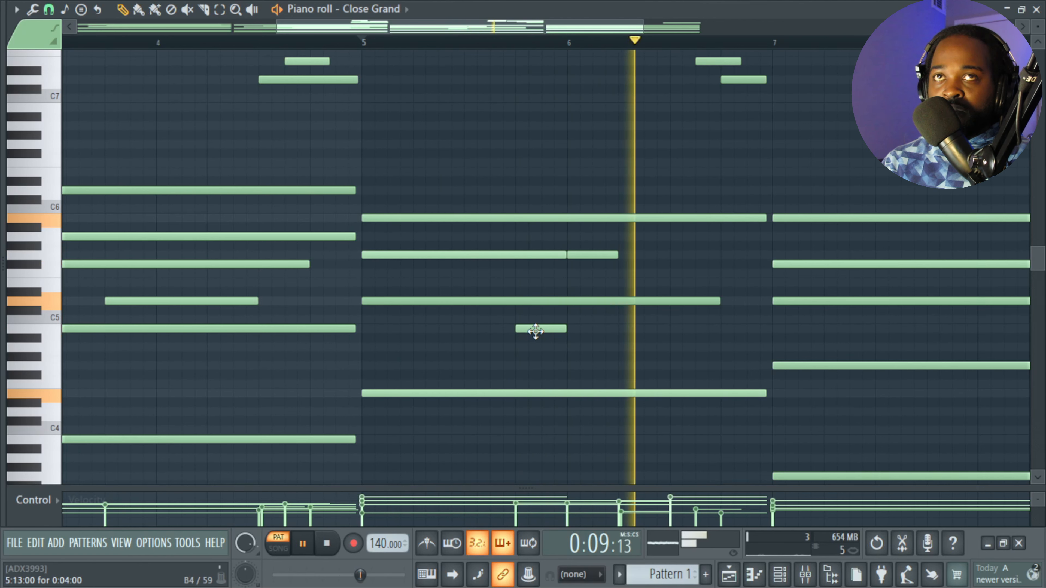
pyautogui.press('space')
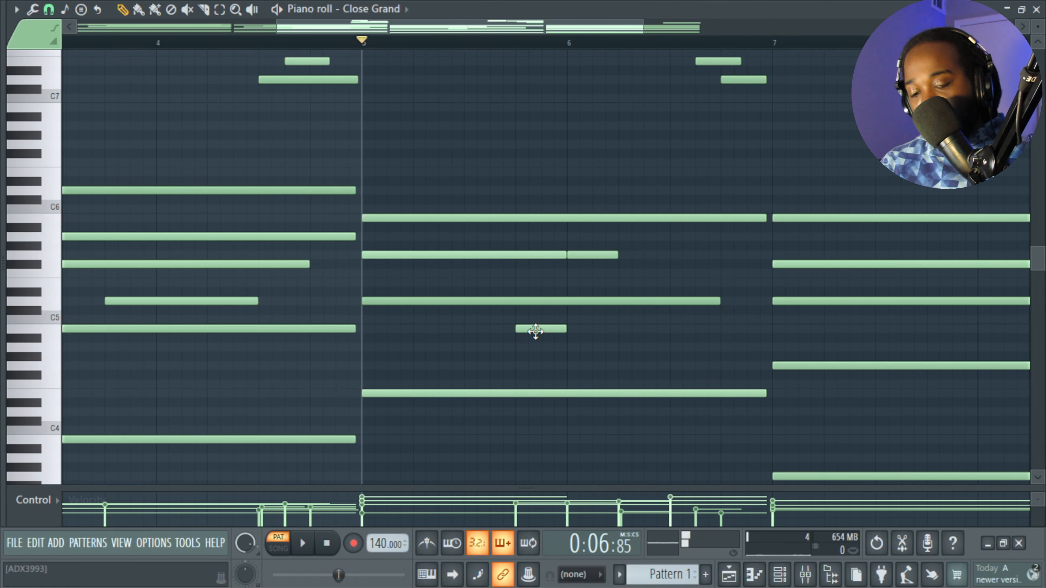
# Step: Slice the third chord's D5 note two steps before bar 6, play the progression from bar 1, and clear the selection
pyautogui.scroll(5, 543, 337)
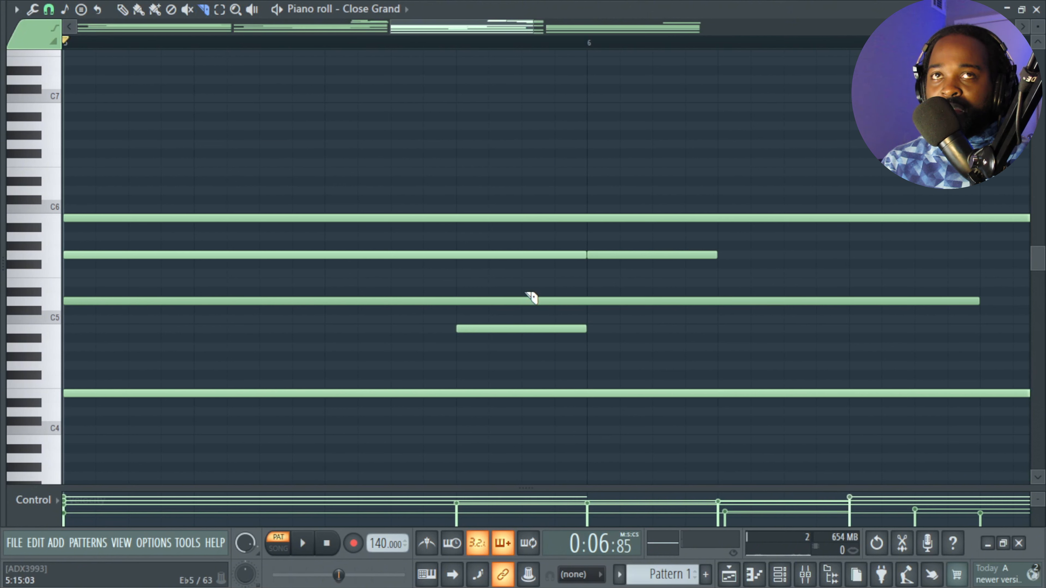
pyautogui.moveTo(525, 294); pyautogui.dragTo(533, 317)
pyautogui.press('space')
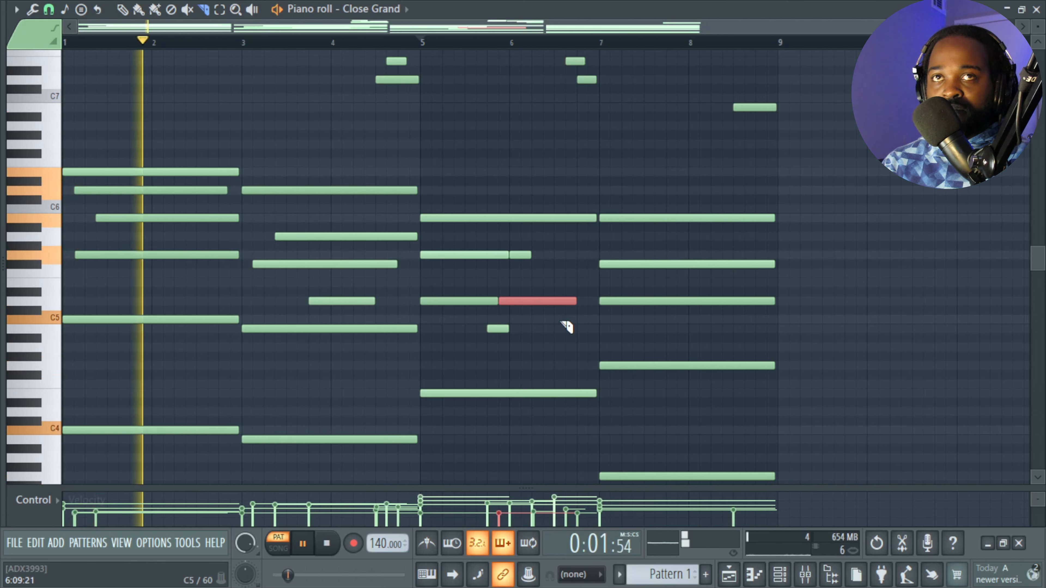
pyautogui.scroll(-1, 567, 327)
pyautogui.scroll(-1, 567, 328)
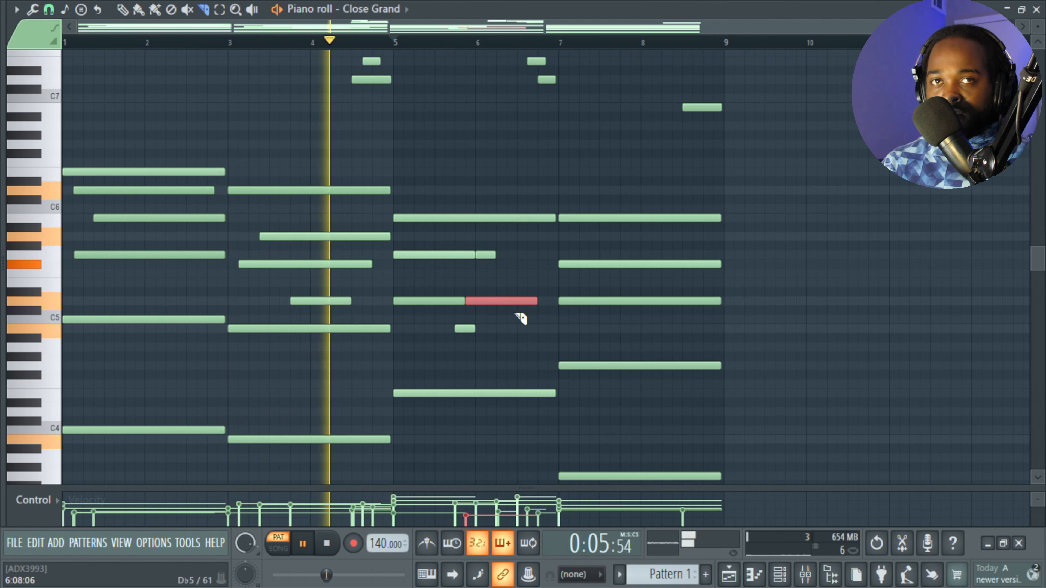
pyautogui.click(501, 342)
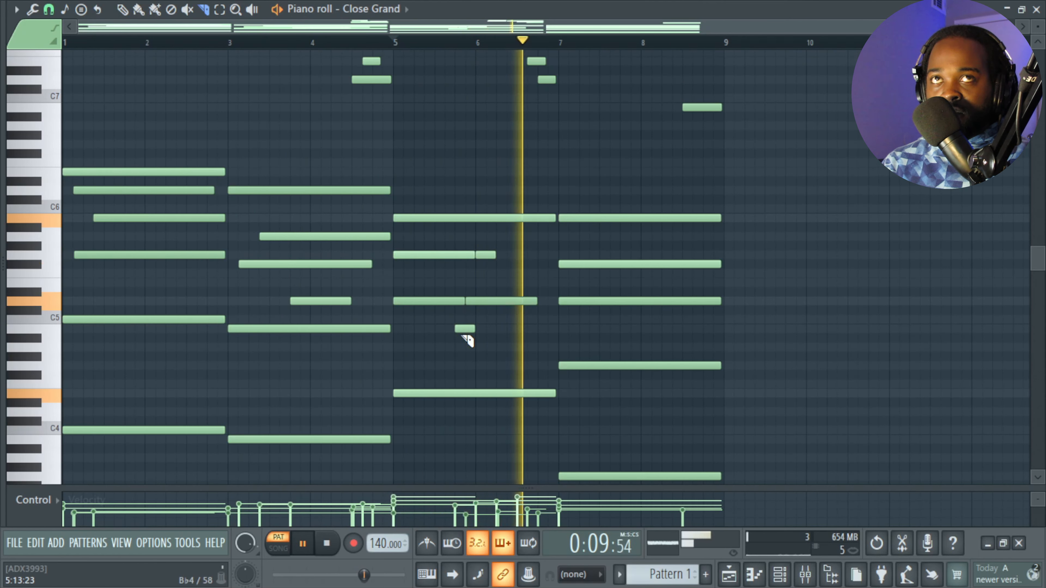
# Step: Play again from bar 5 to listen to the third chord's added B4 and sliced notes leading into the fourth chord
pyautogui.press('space')
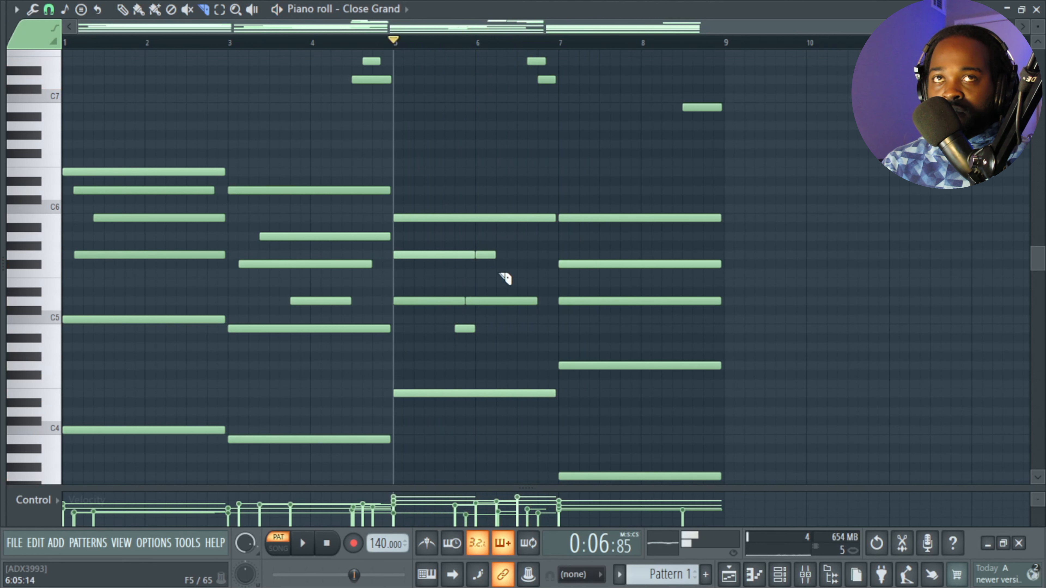
pyautogui.press('space')
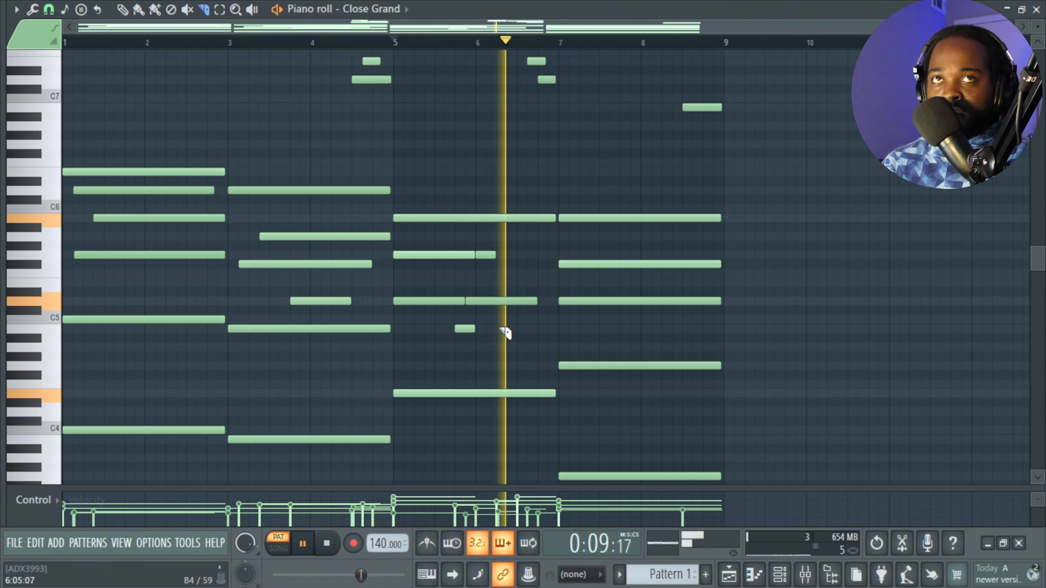
pyautogui.scroll(2, 503, 333)
pyautogui.scroll(4, 502, 333)
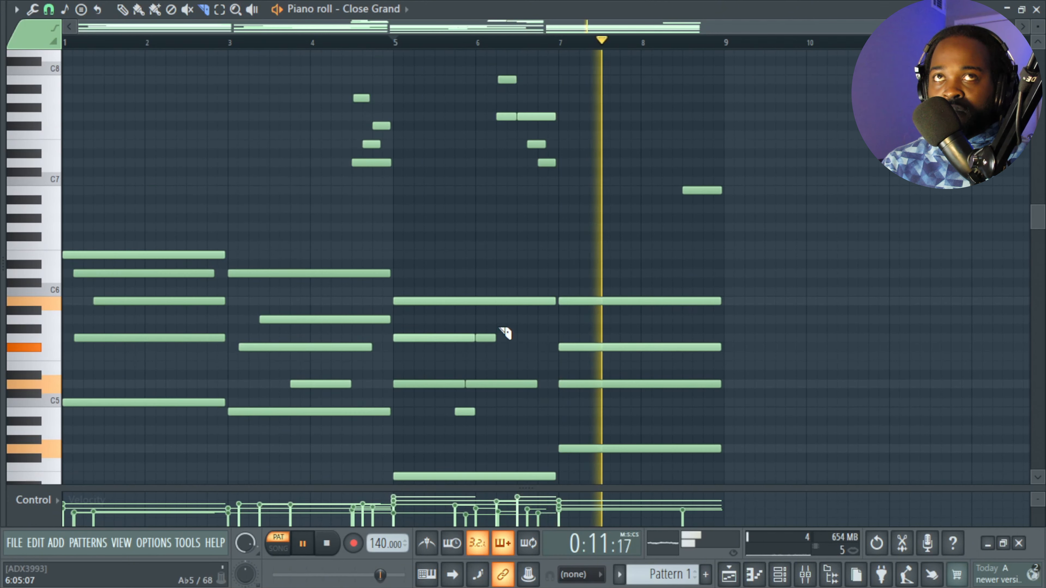